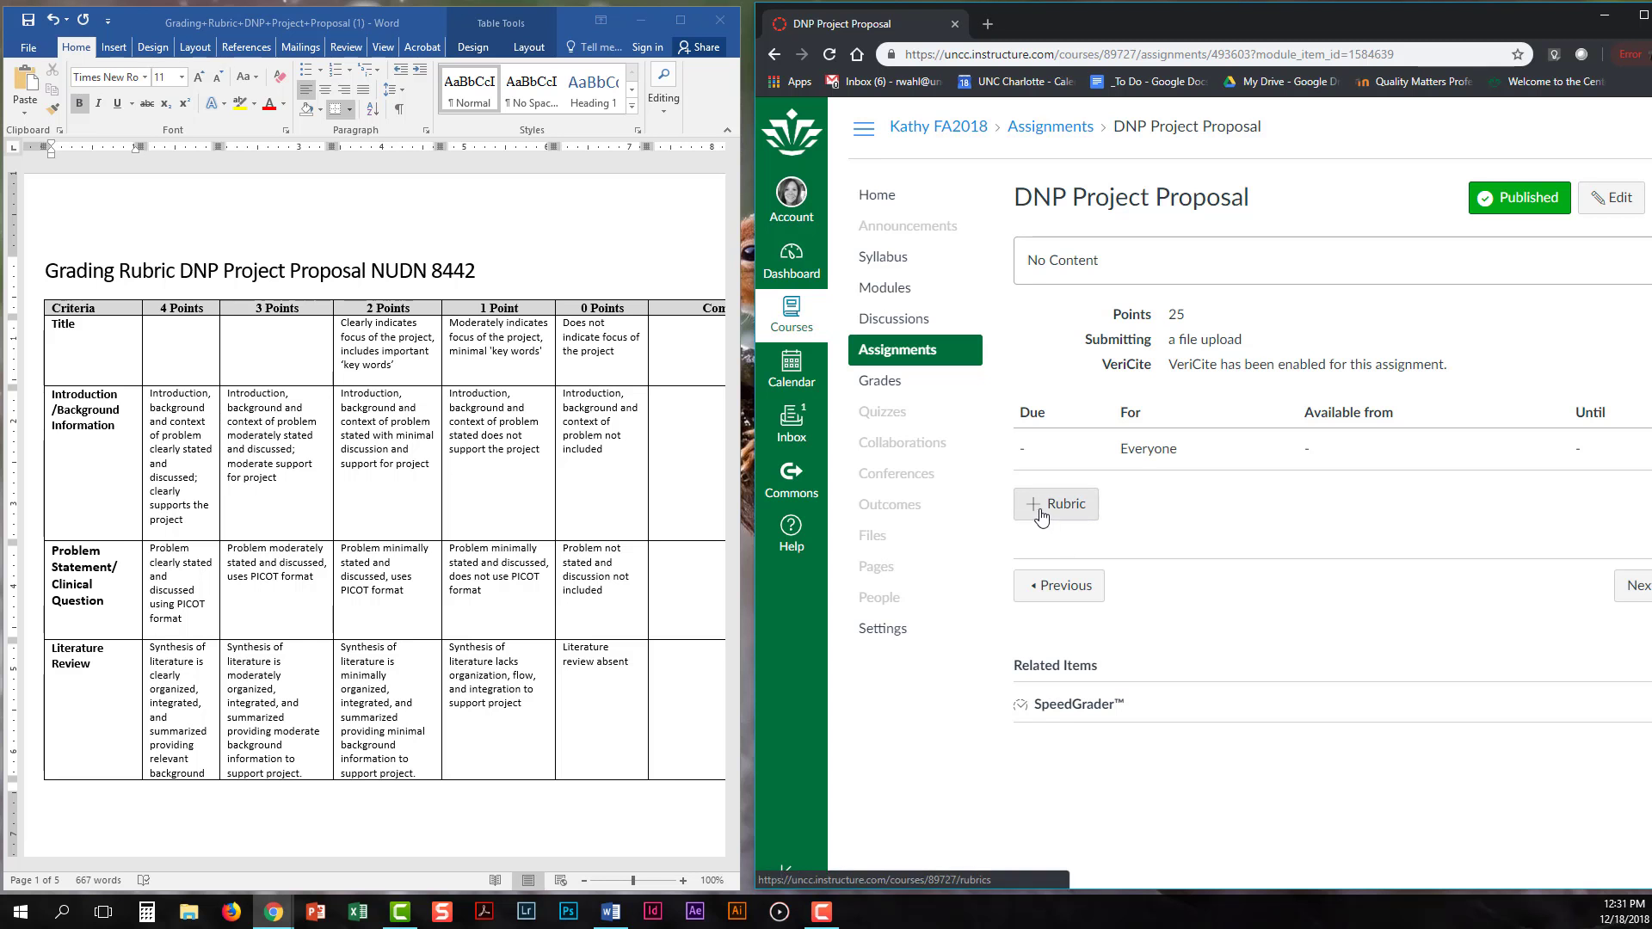
Start a new rubric for the DNP Project Proposal assignment and set the Full Marks rating score to 4 points.
left_click(1037, 515)
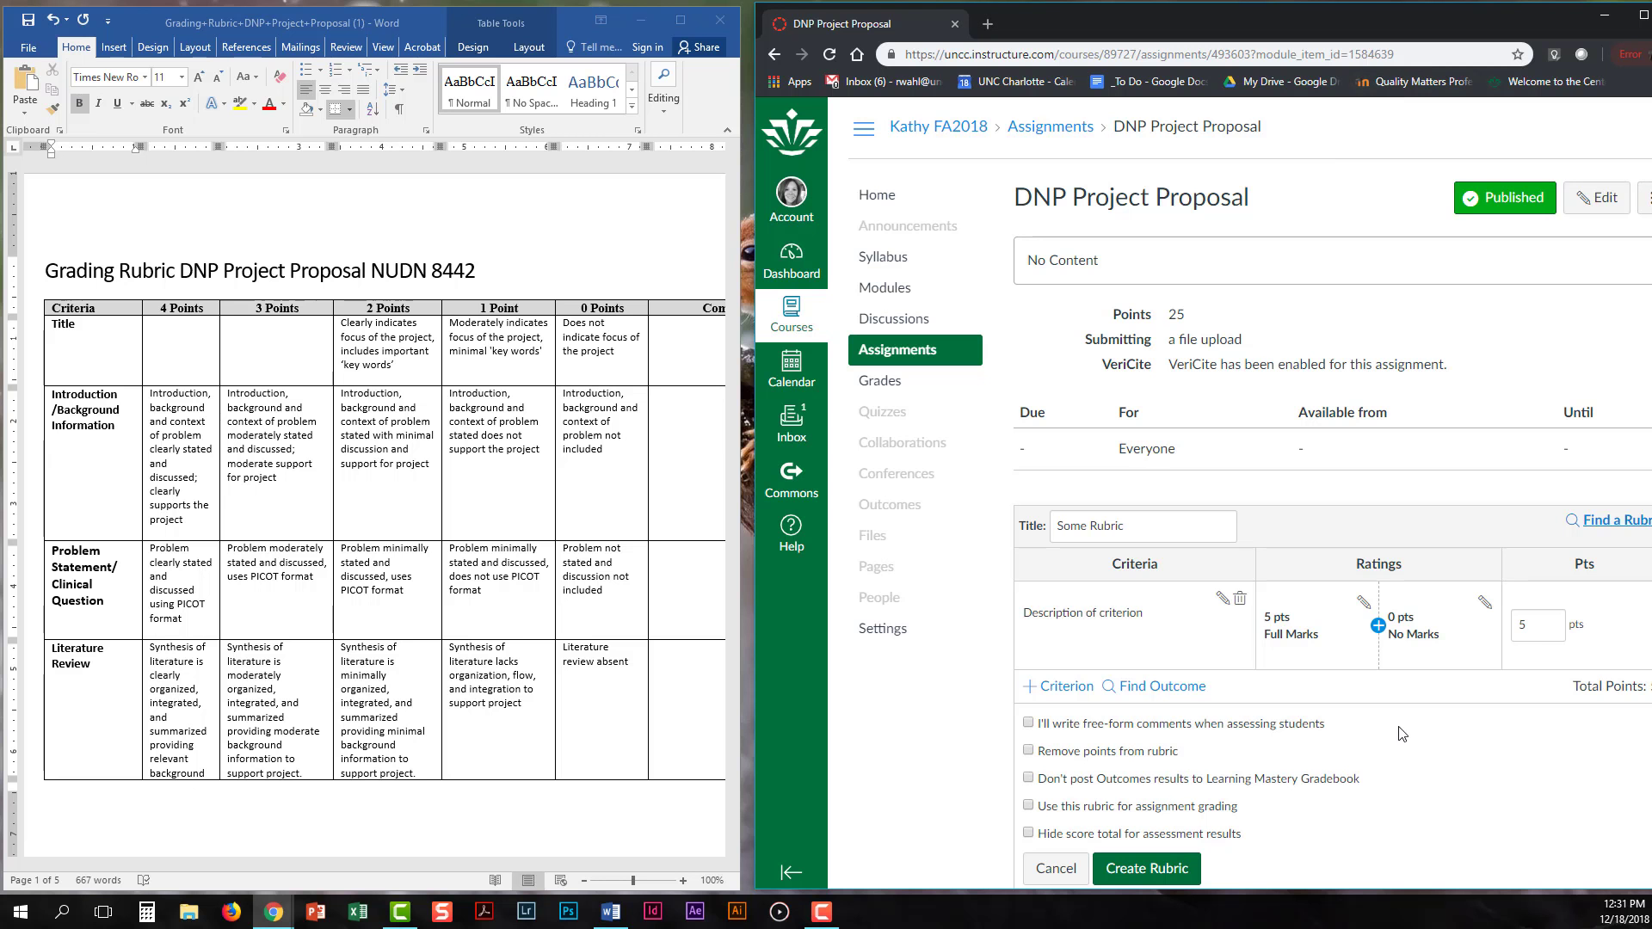
scroll(1463, 734, "down", 1)
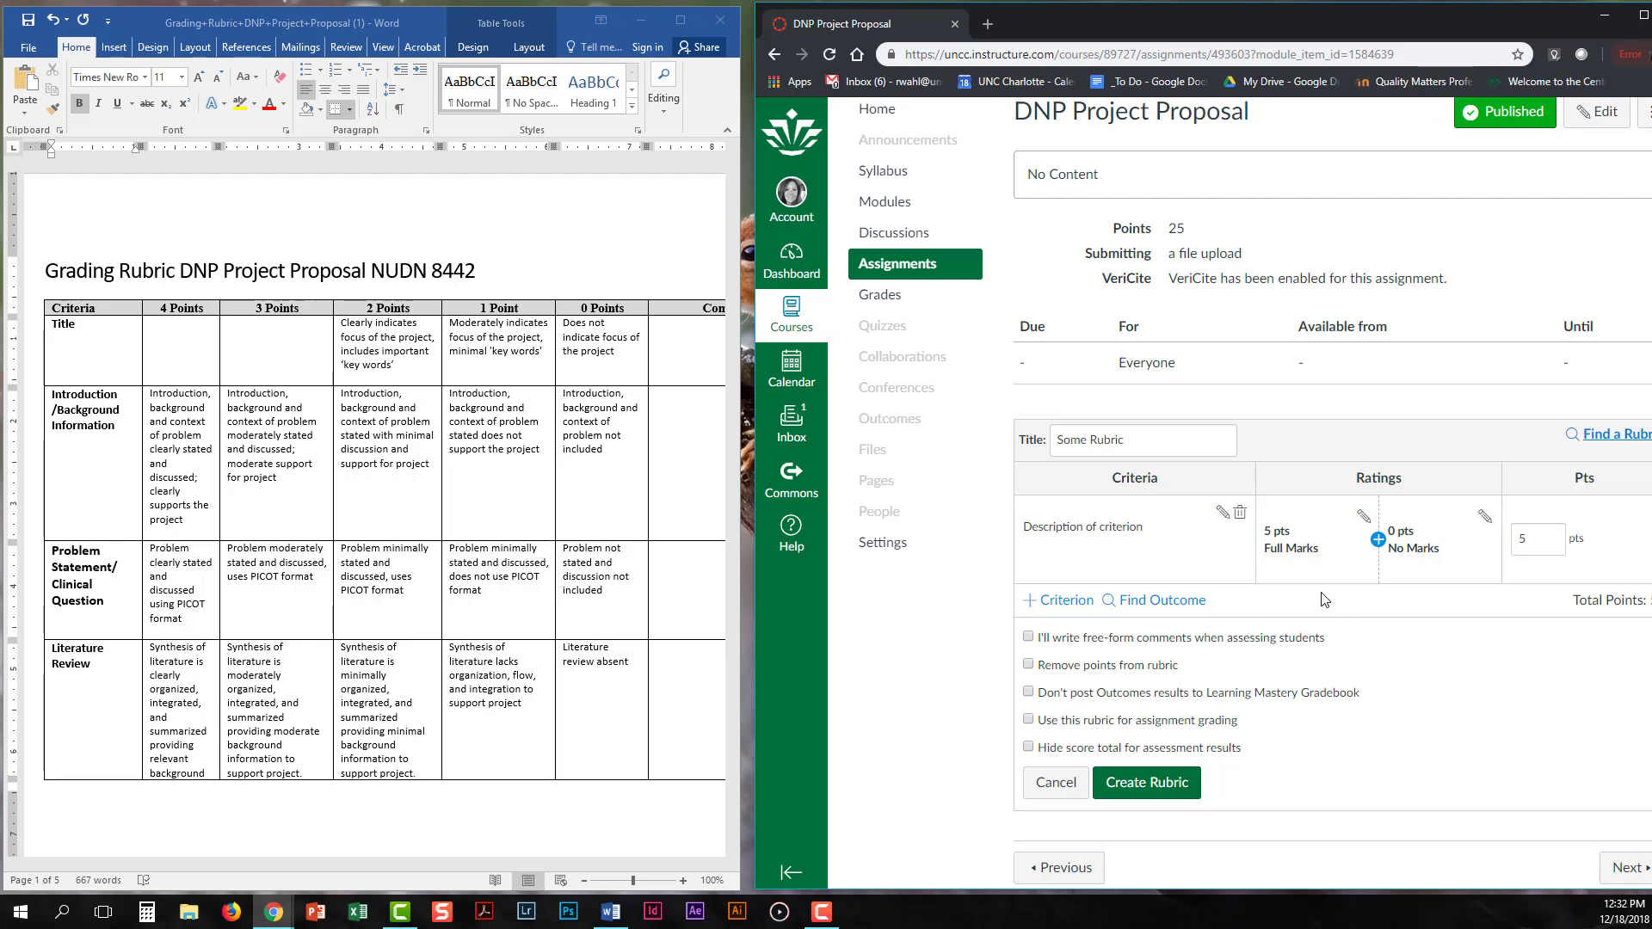
left_click(1364, 517)
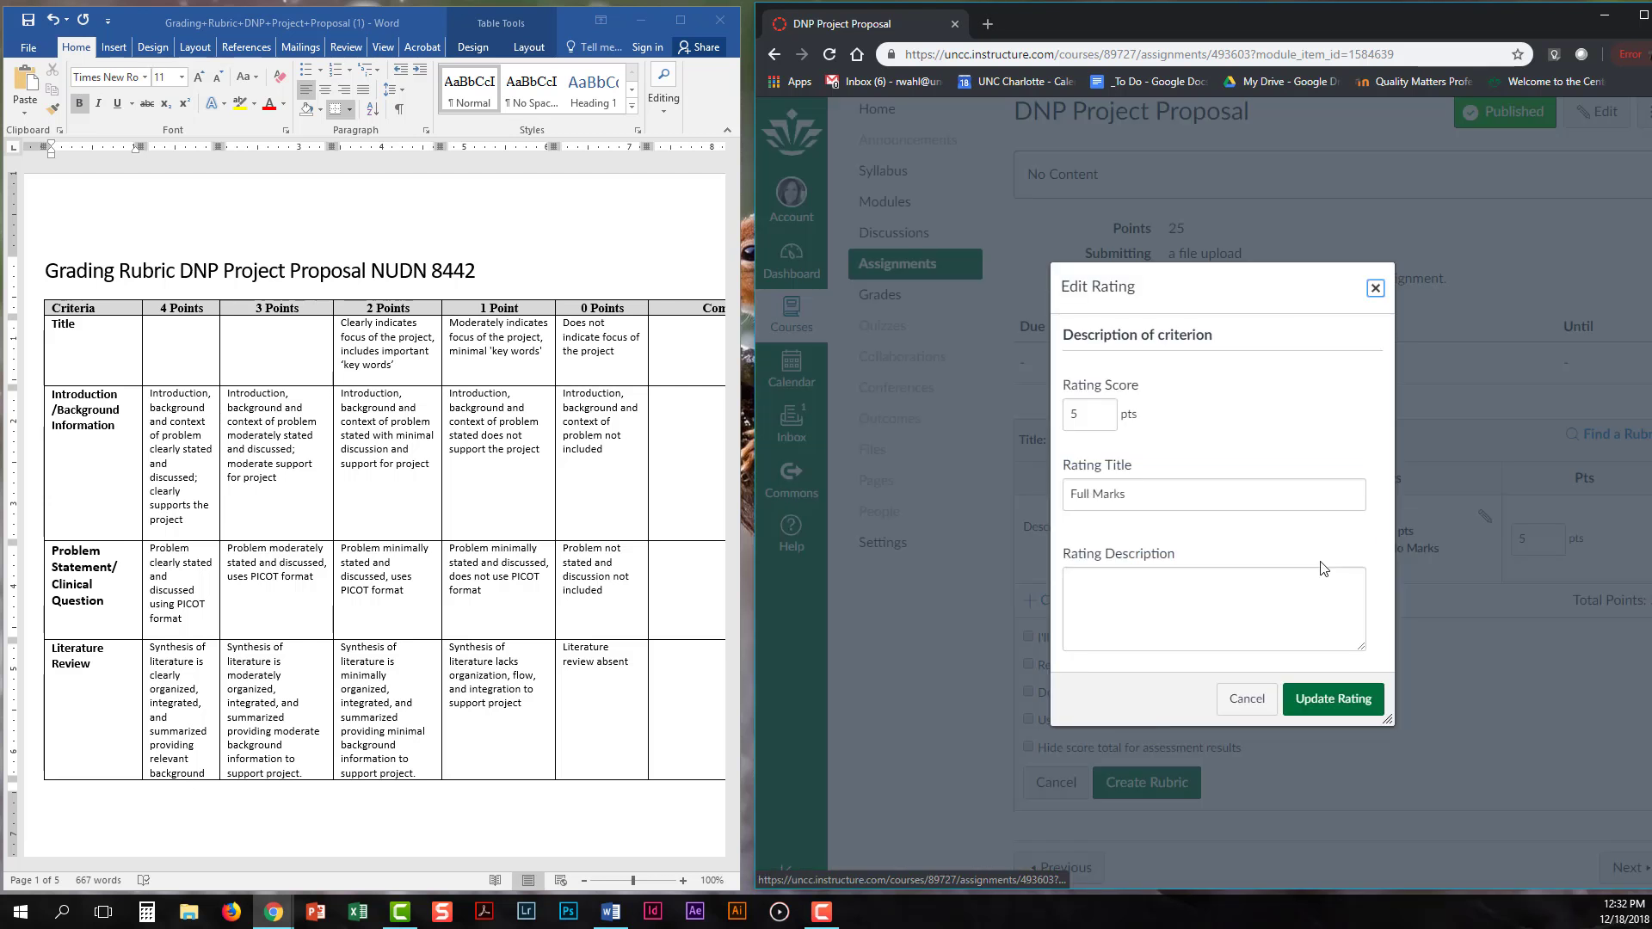
left_click_drag(1091, 417, 996, 481)
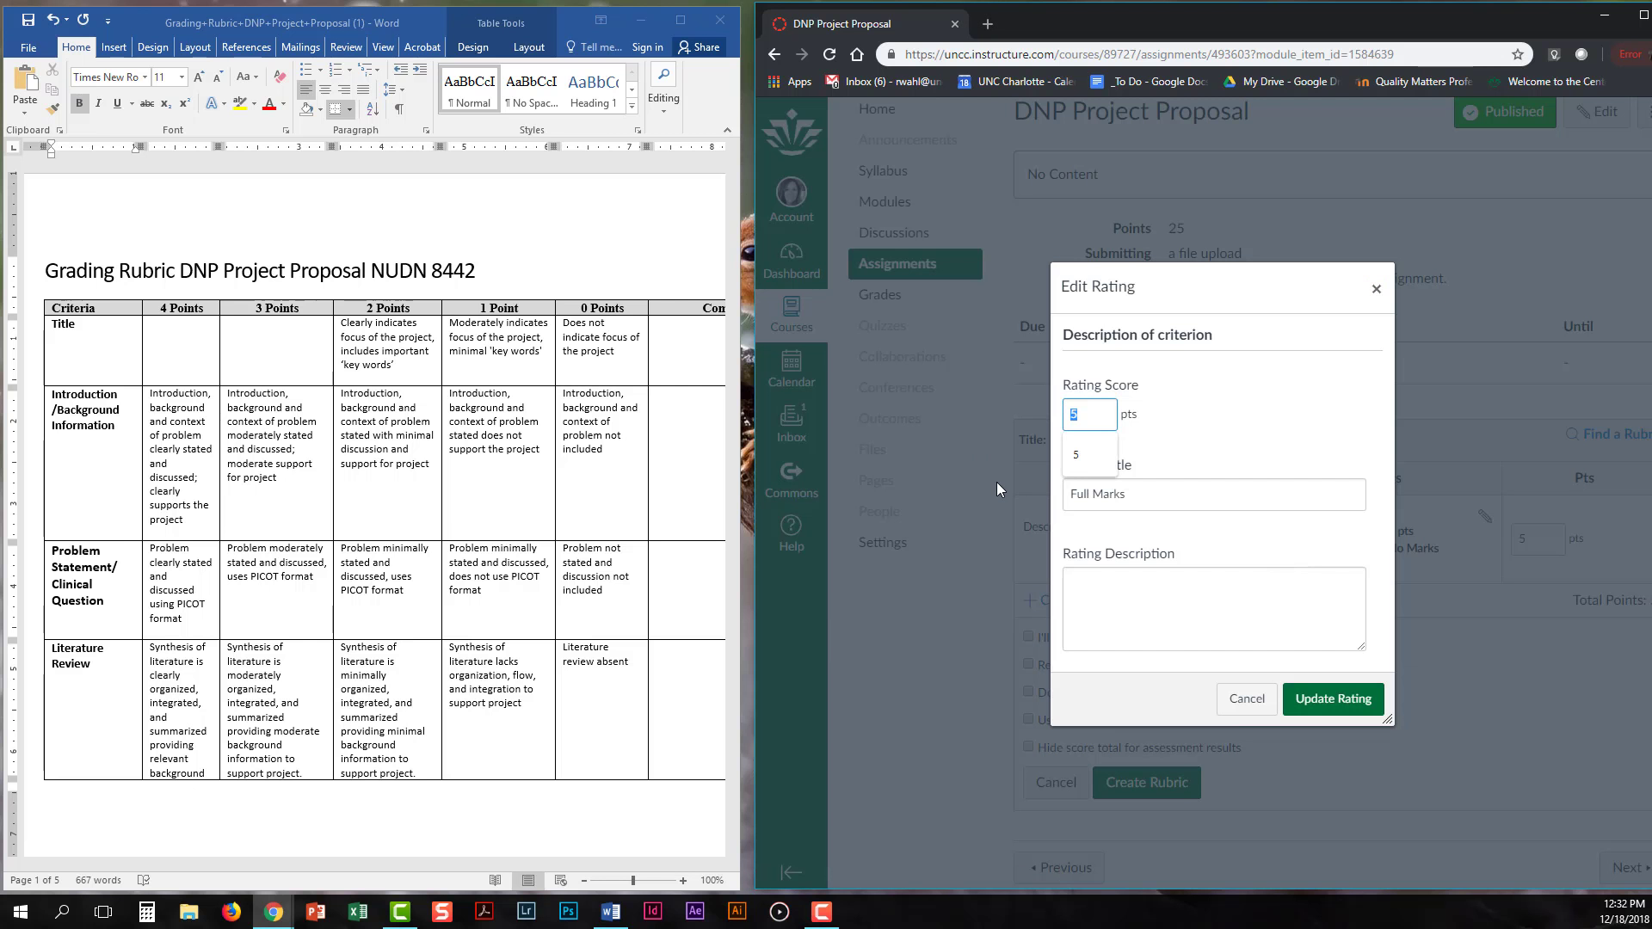
type("4")
left_click(1323, 707)
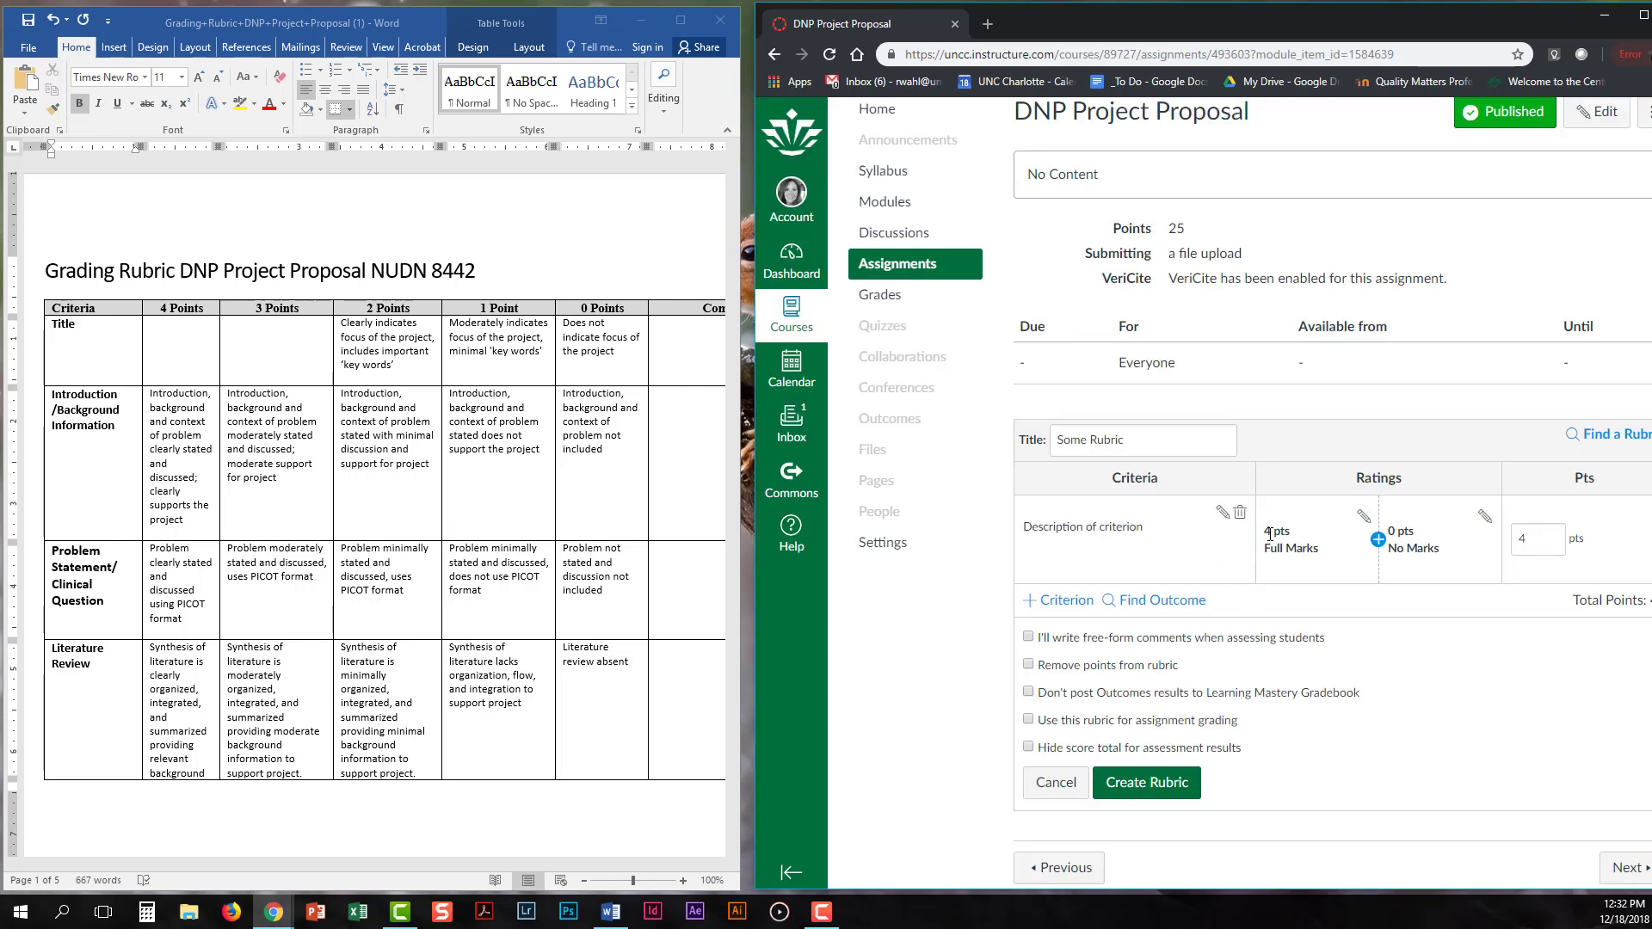
Add a 3-point rating after the 4-point rating, using a blank space as its title.
left_click(1378, 540)
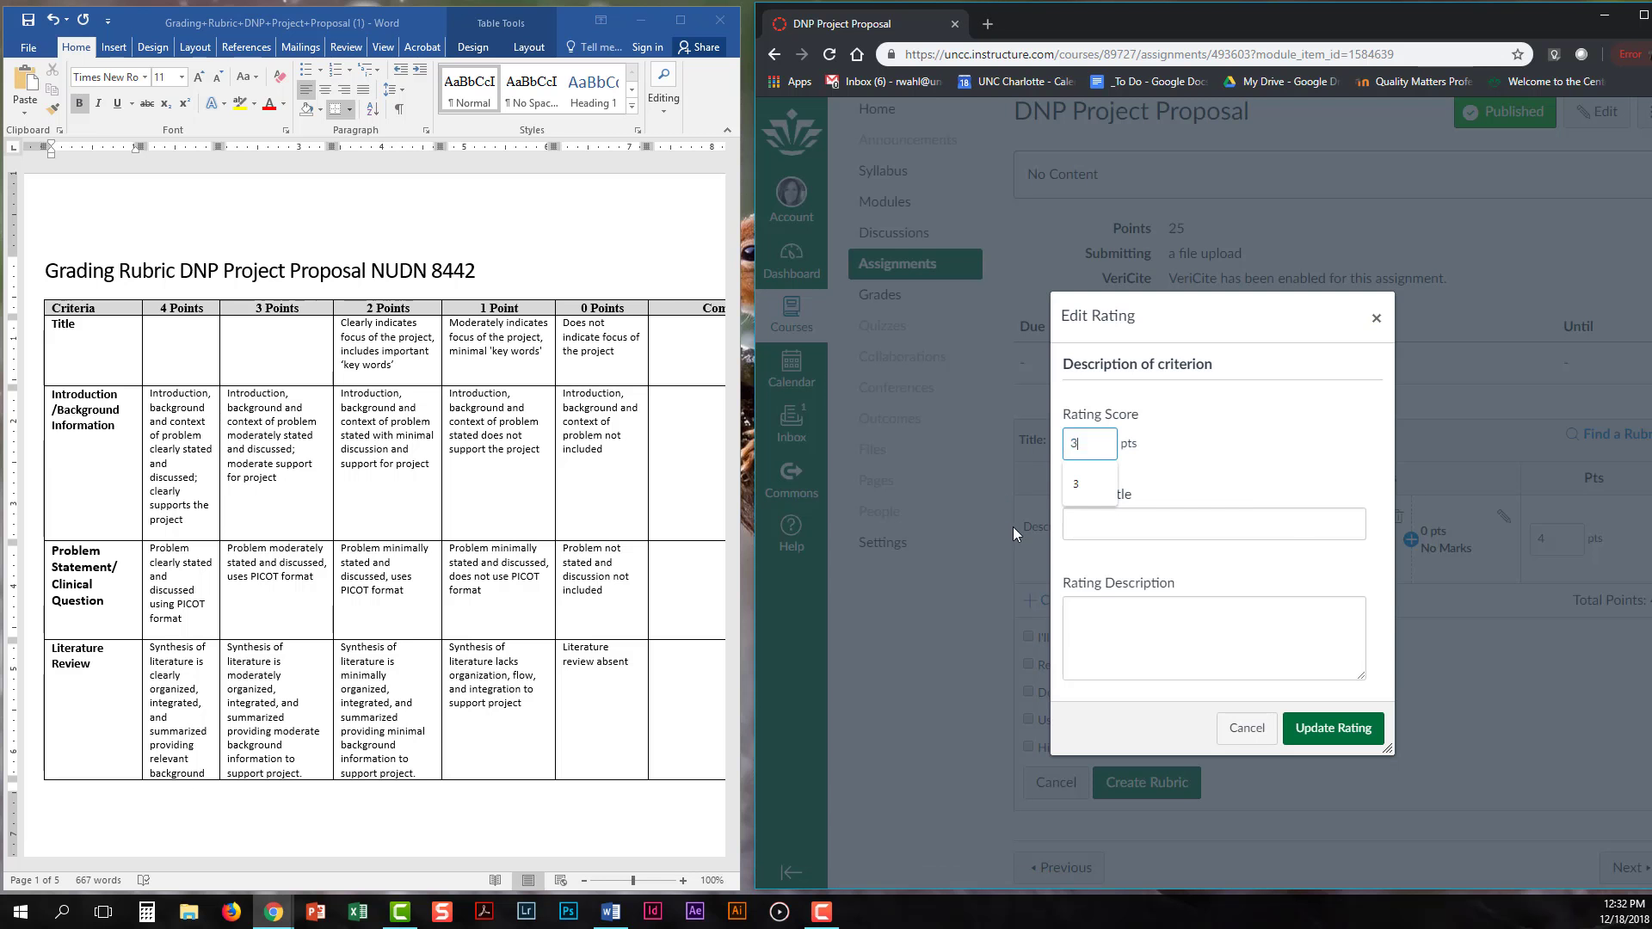
type("3")
left_click(1317, 730)
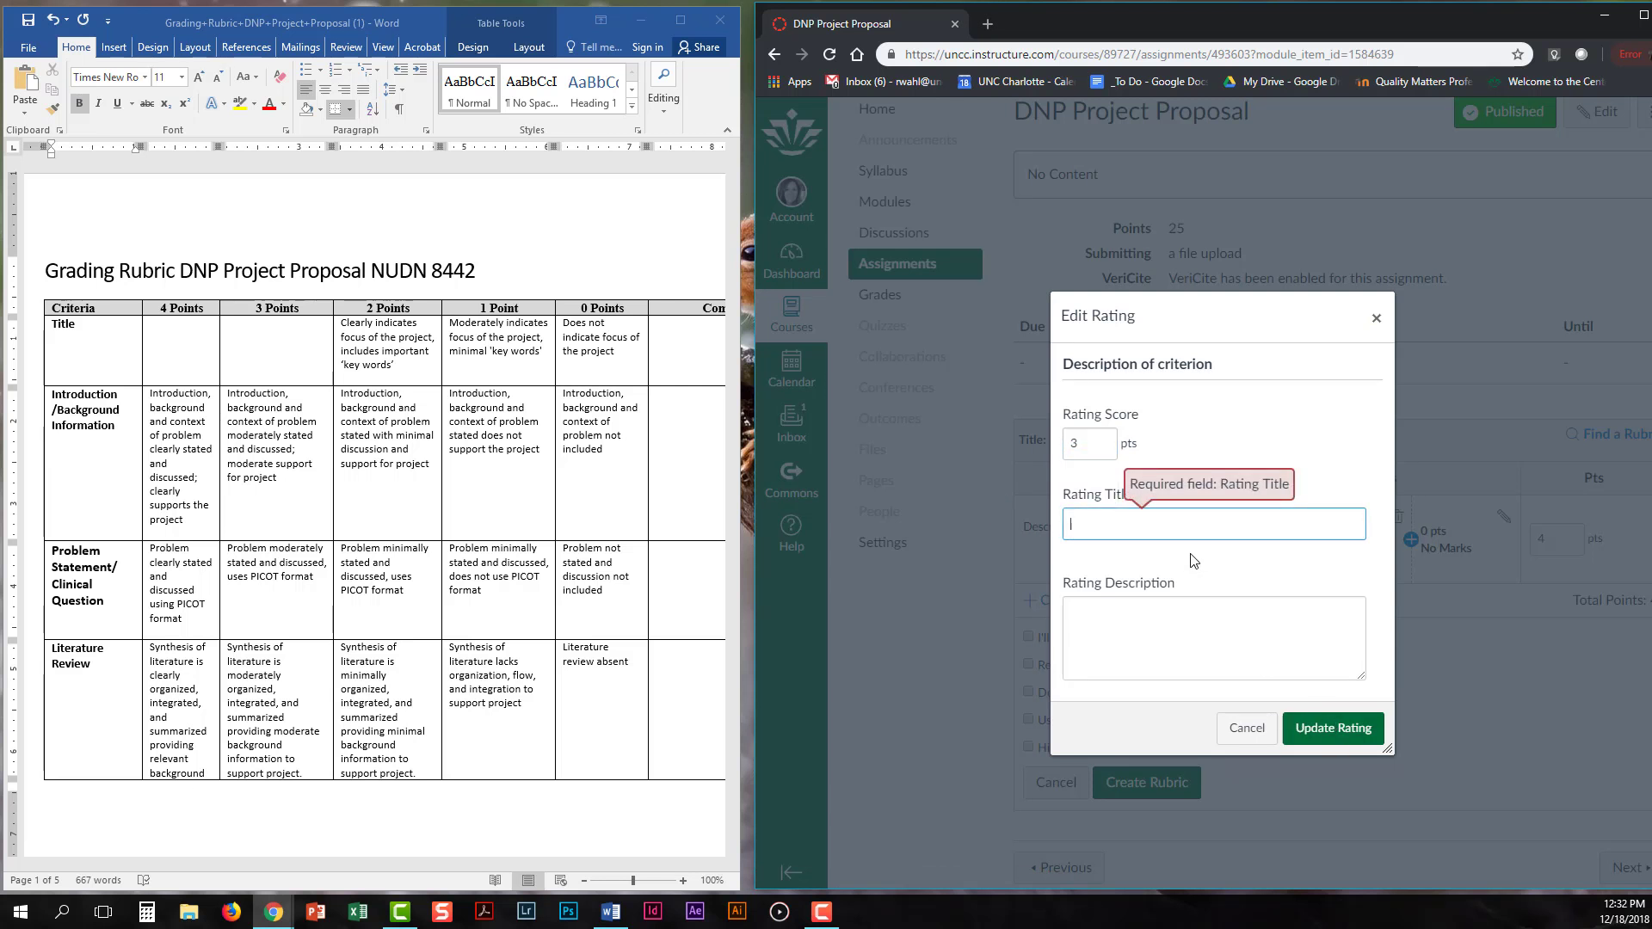
left_click(1136, 525)
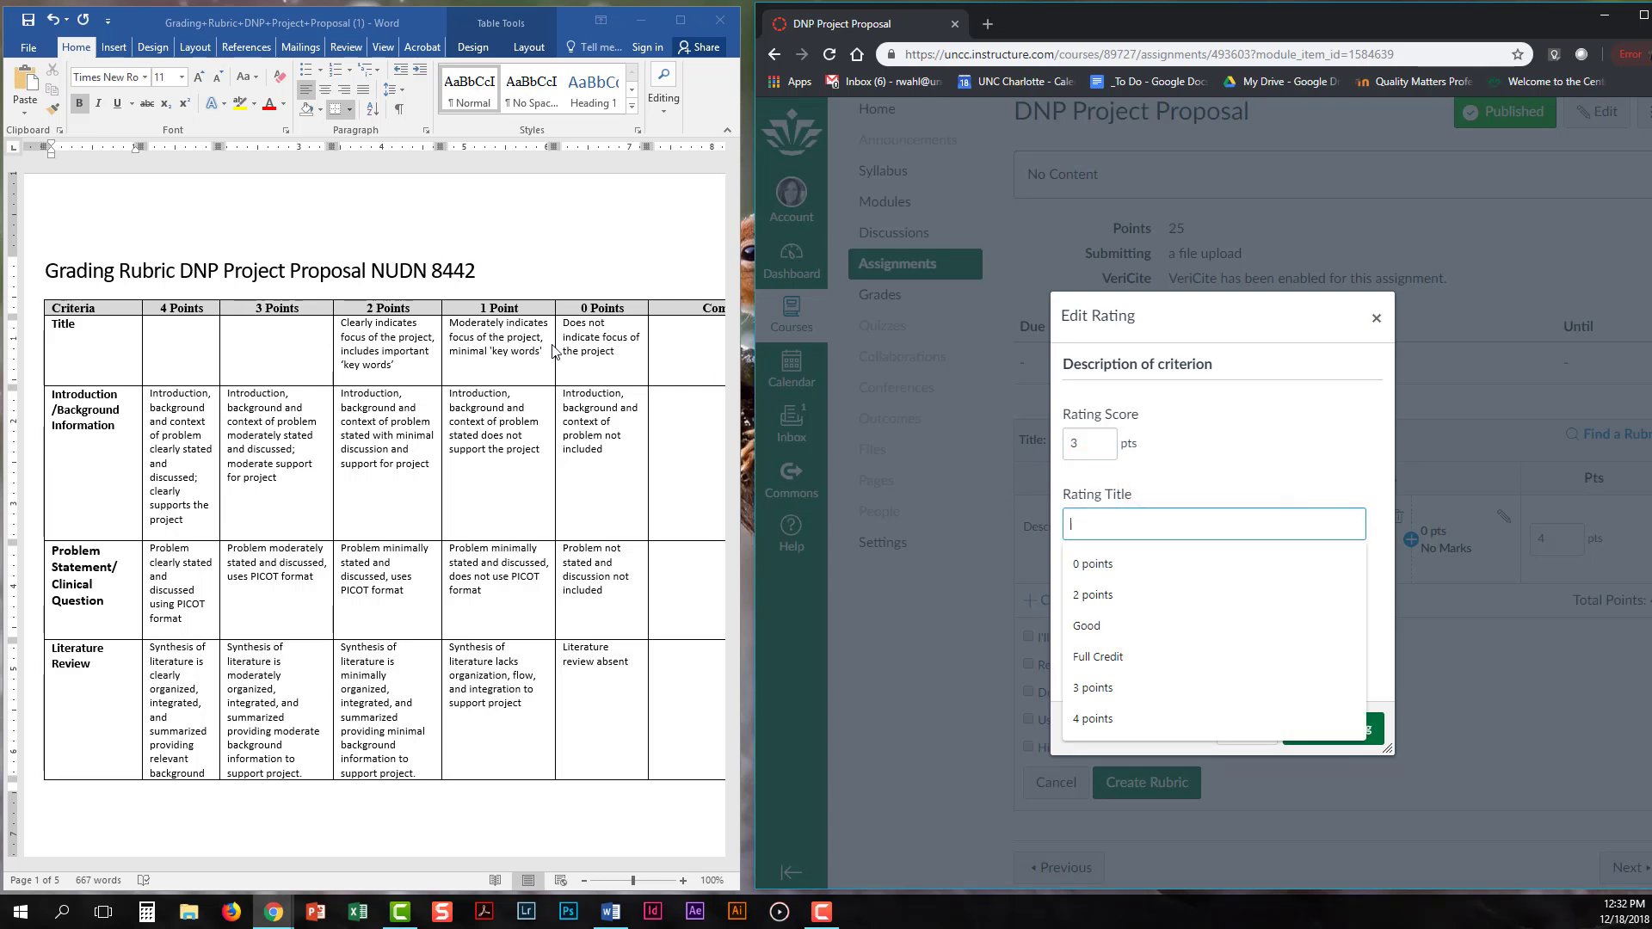
left_click(1109, 534)
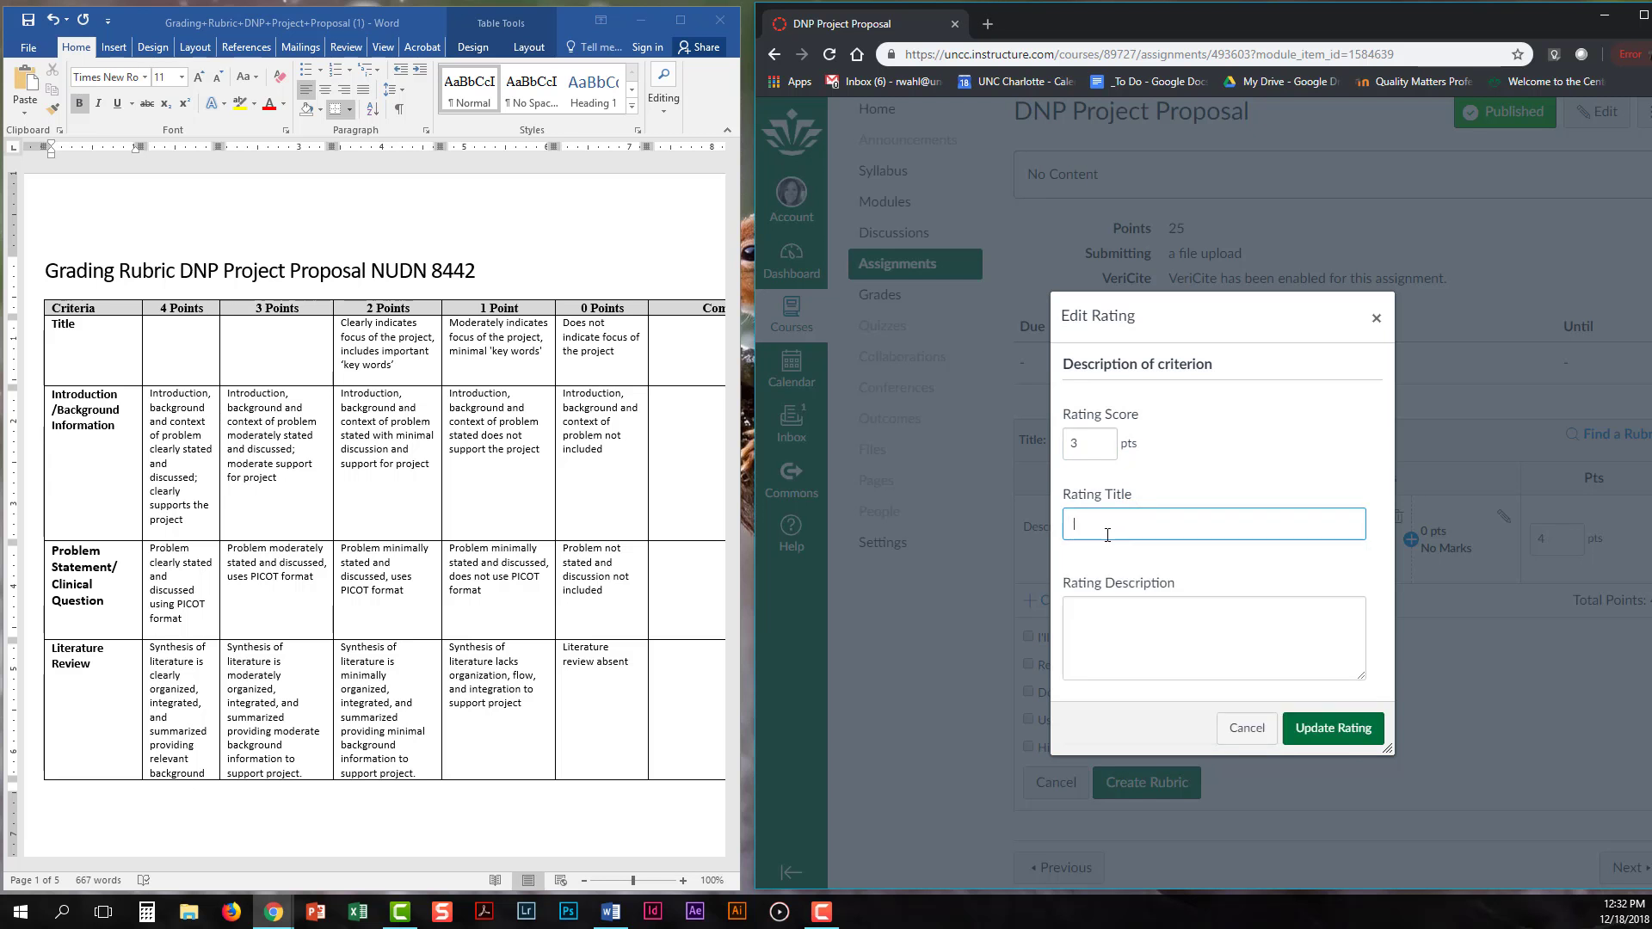
left_click(1351, 732)
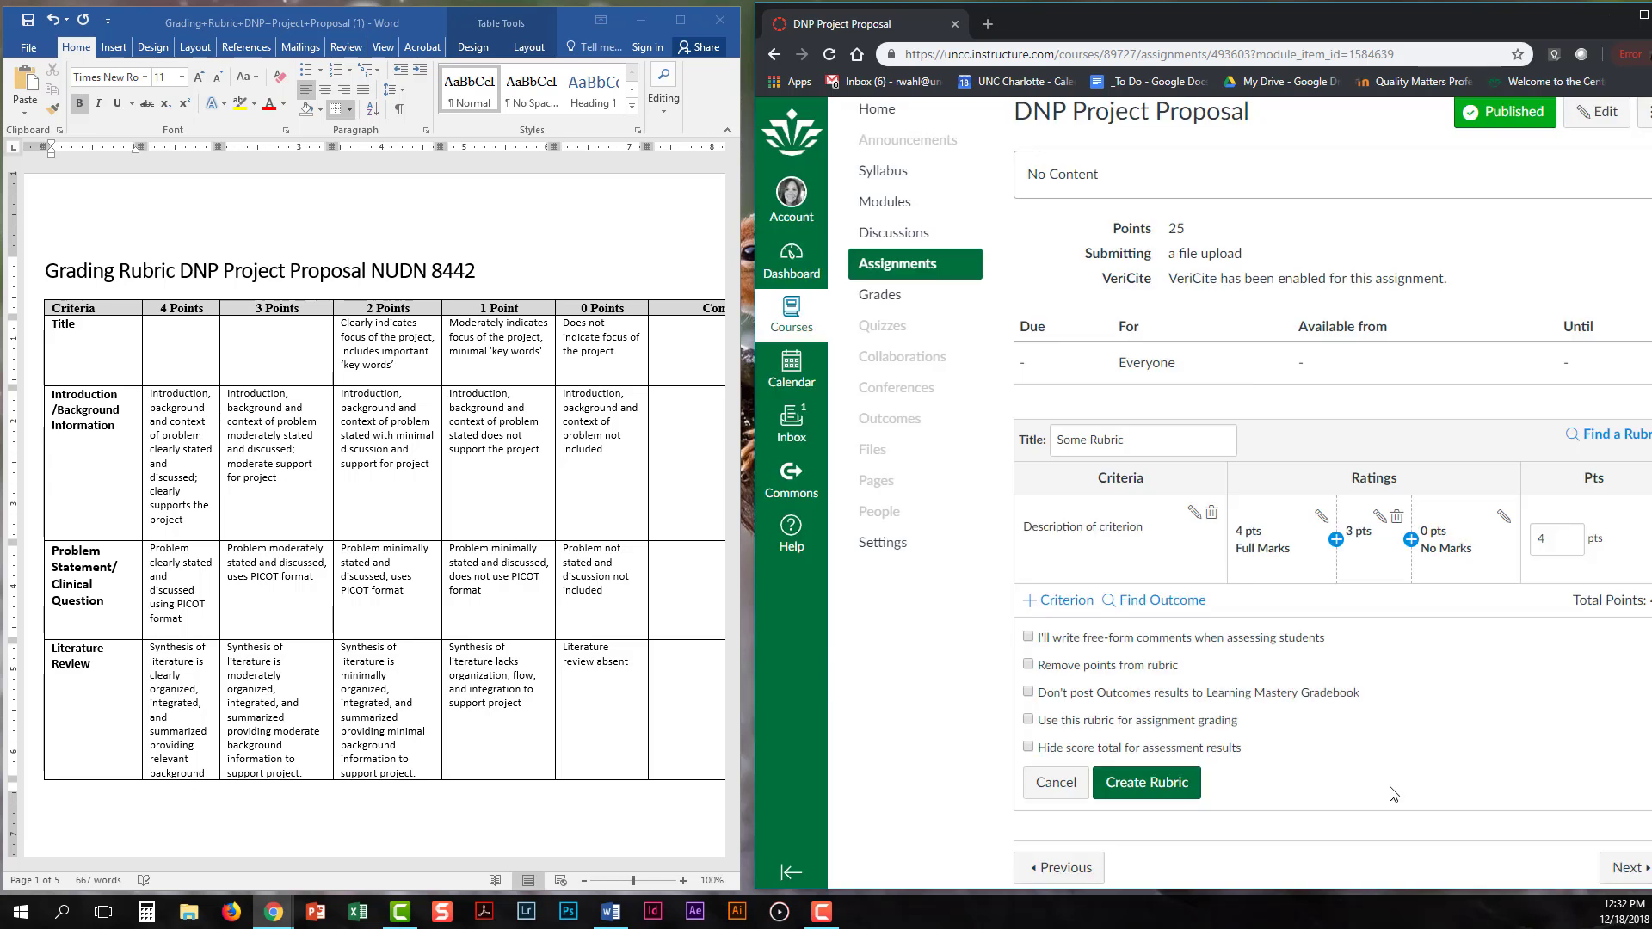
Add 2-point and 1-point ratings before the 0-point rating, each with a blank space as its title.
left_click(1411, 539)
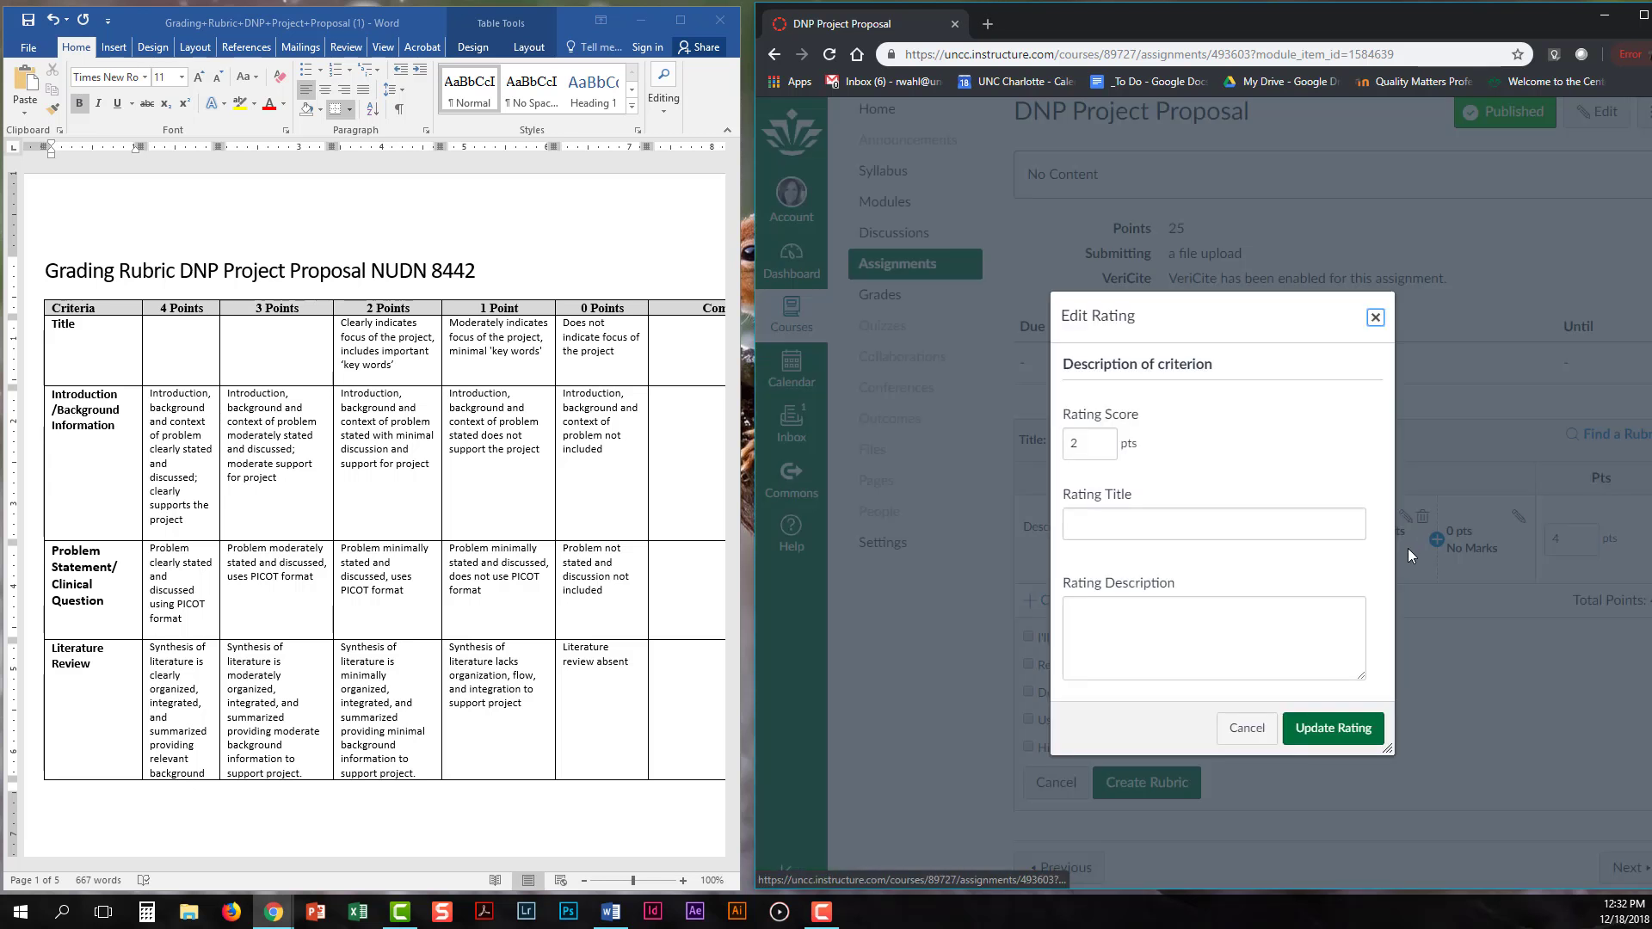
left_click(1085, 516)
left_click(1109, 551)
left_click(1359, 733)
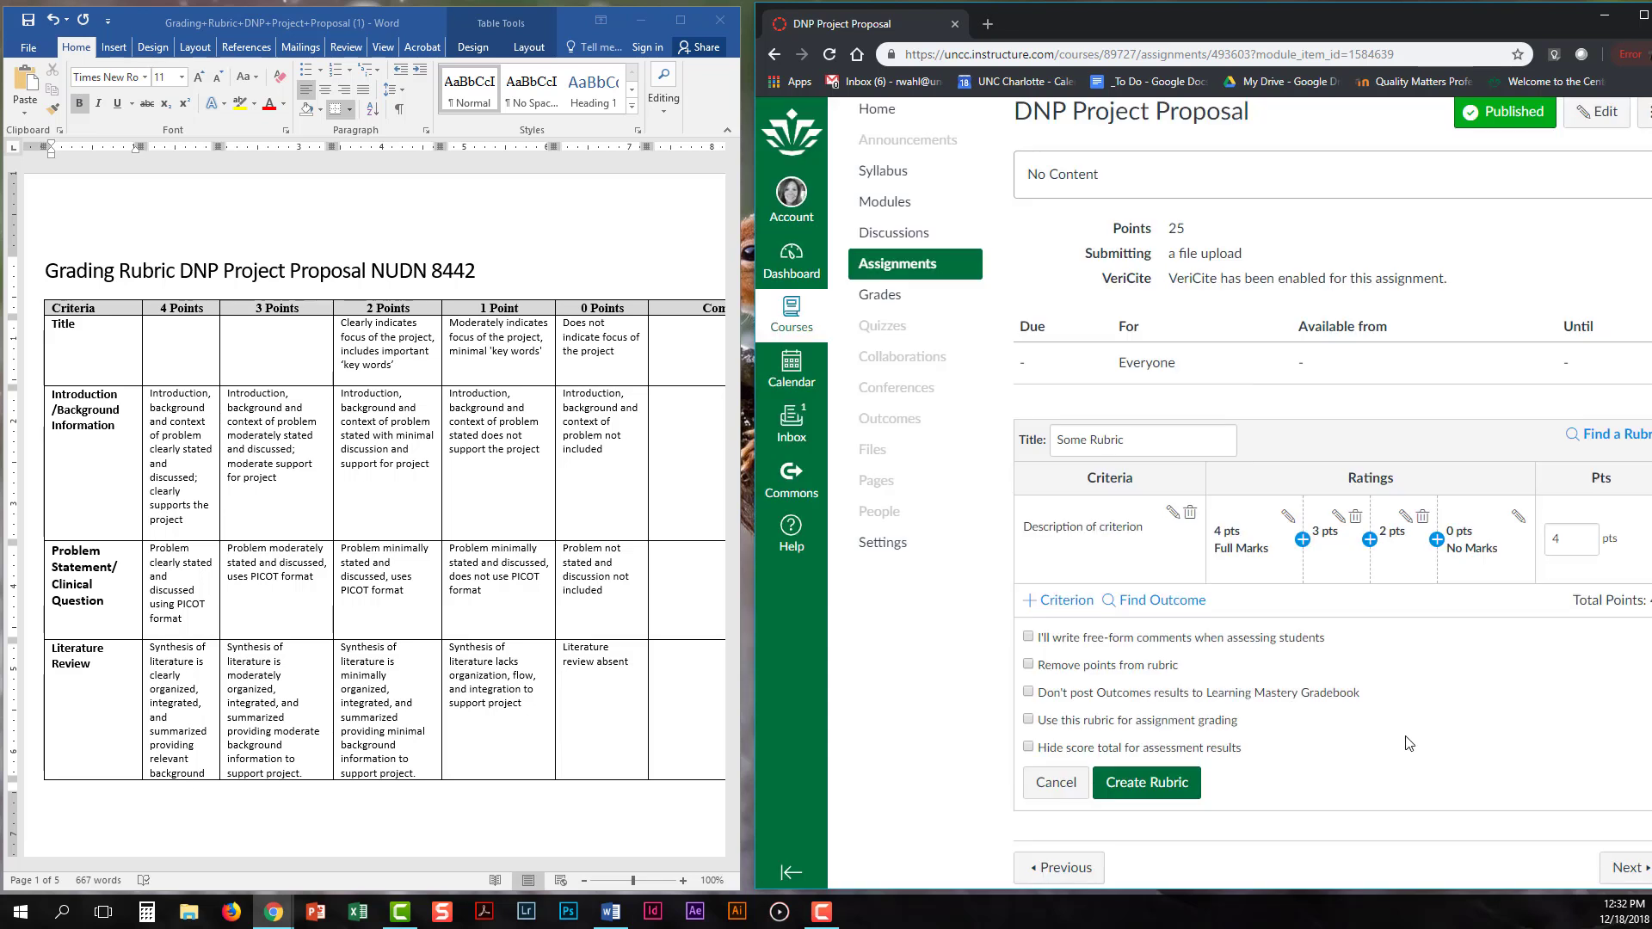
left_click(1436, 540)
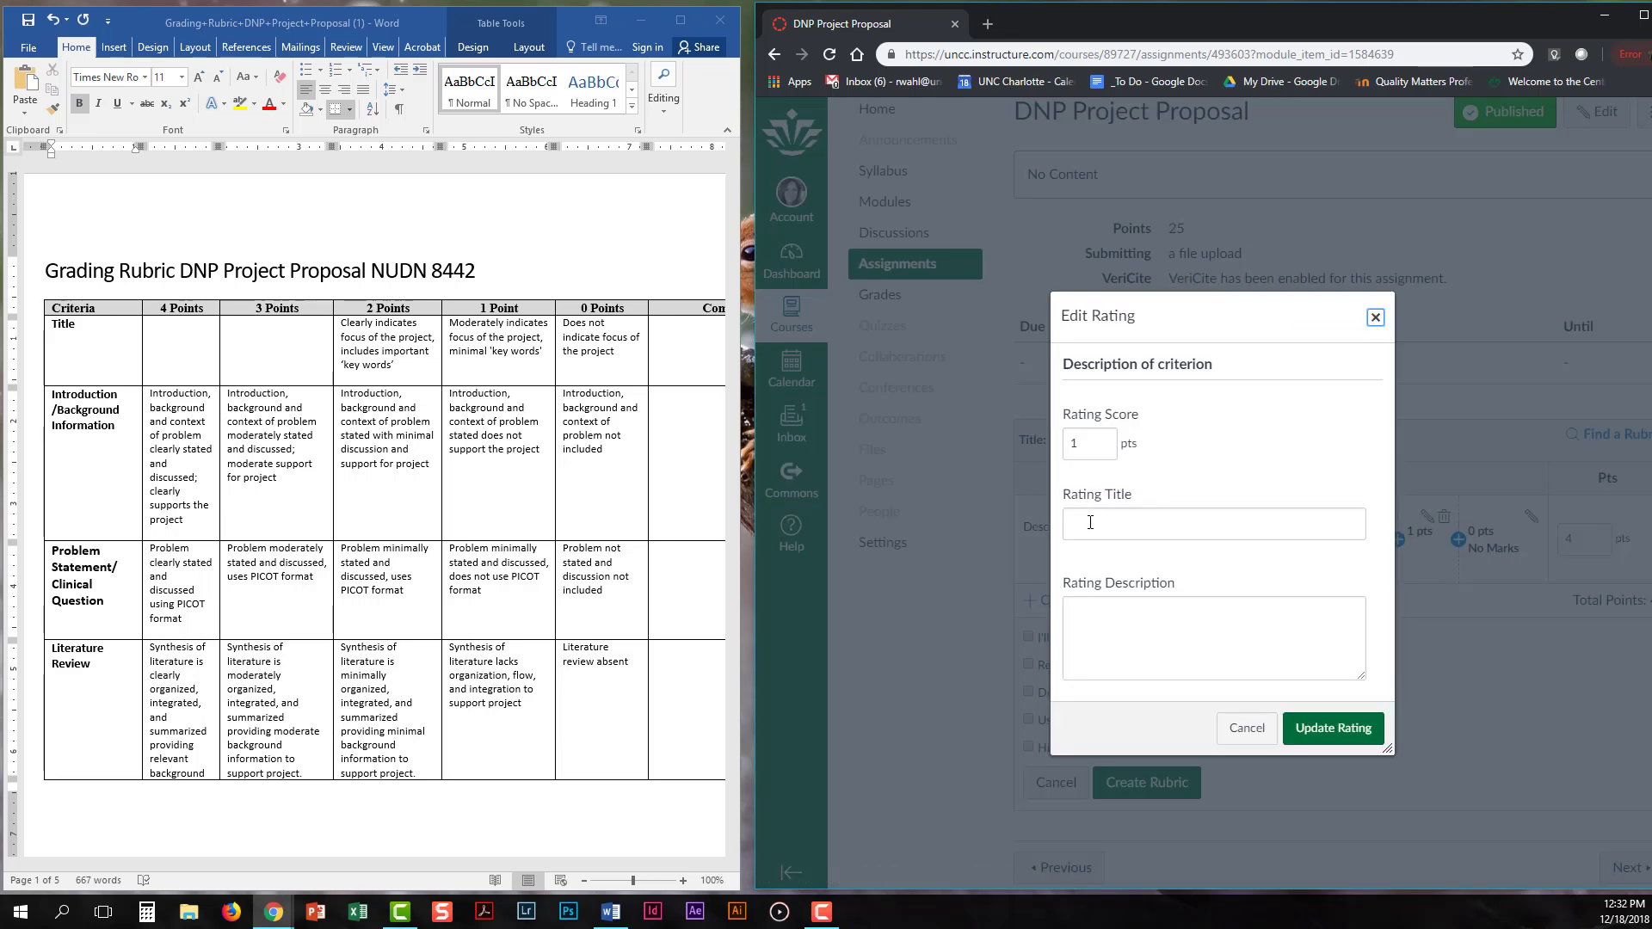
left_click(1090, 522)
left_click(1333, 727)
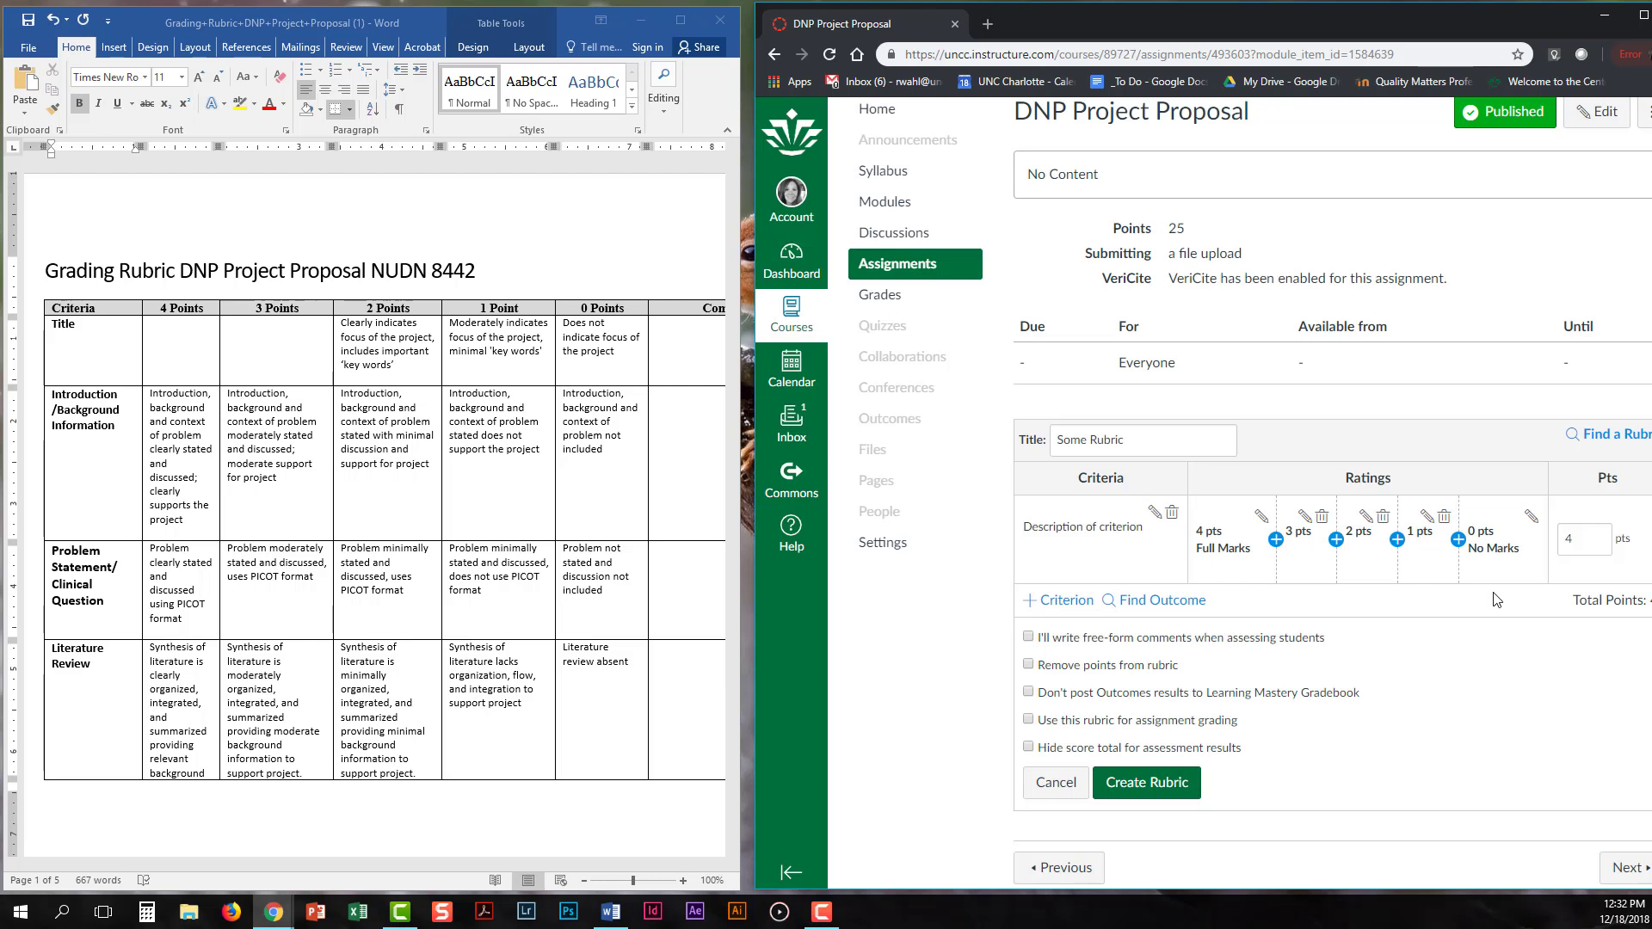
Replace the Full Marks and No Marks titles of the 4-point and 0-point ratings with a blank space.
left_click(1263, 519)
left_click_drag(1143, 526, 1052, 523)
key("BackSpace")
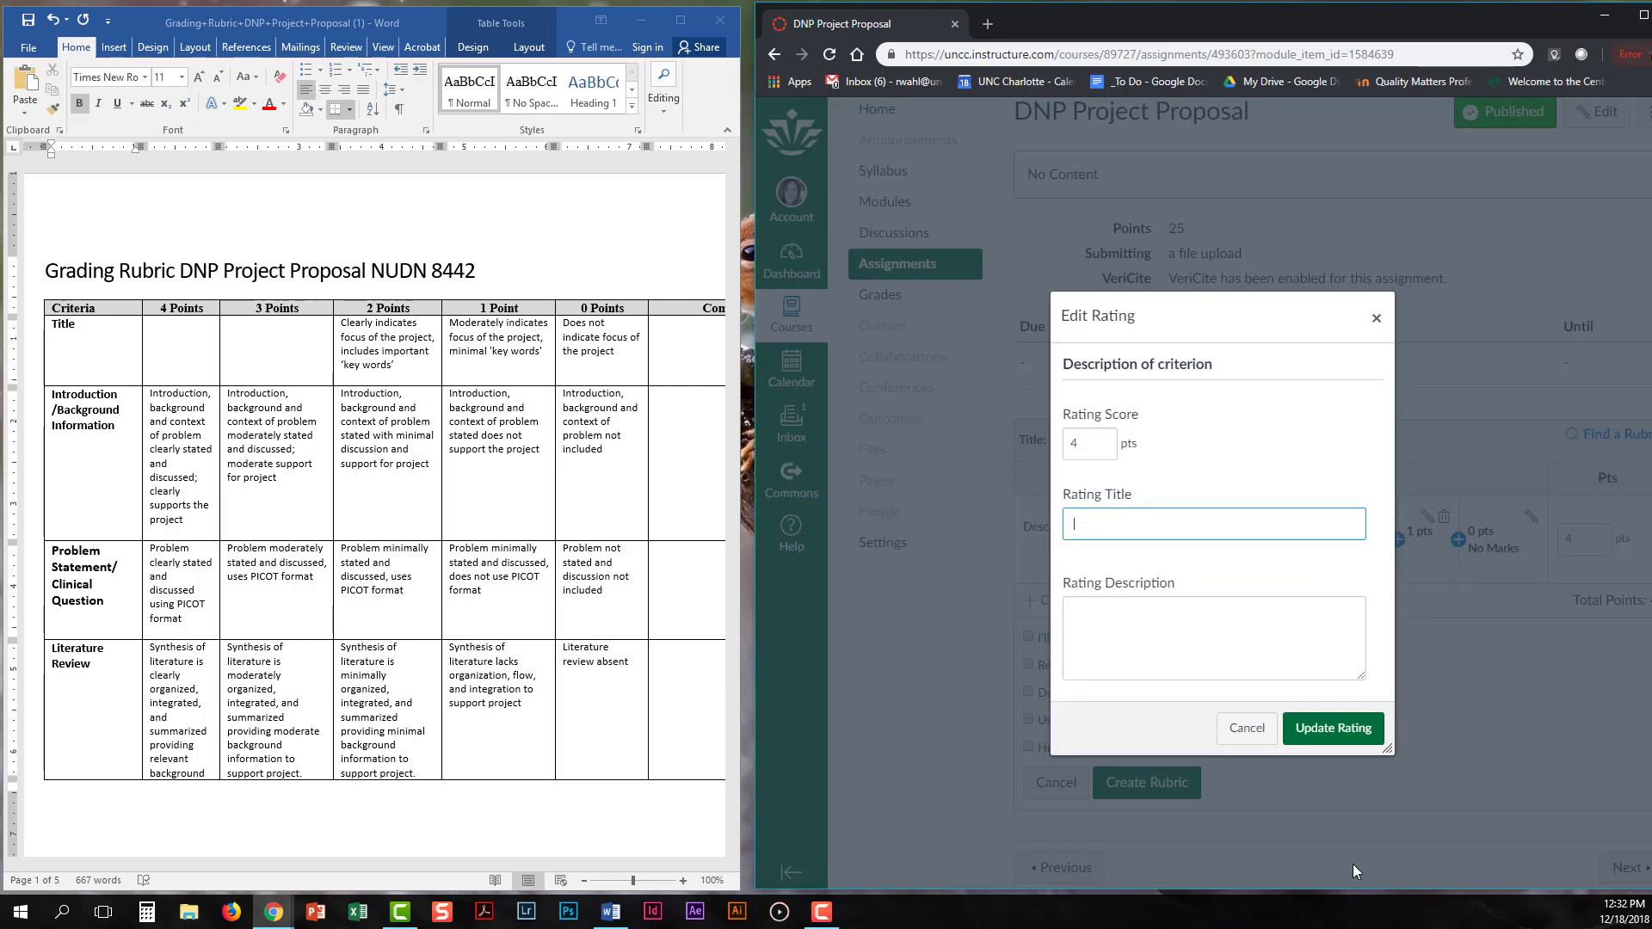
left_click(1326, 729)
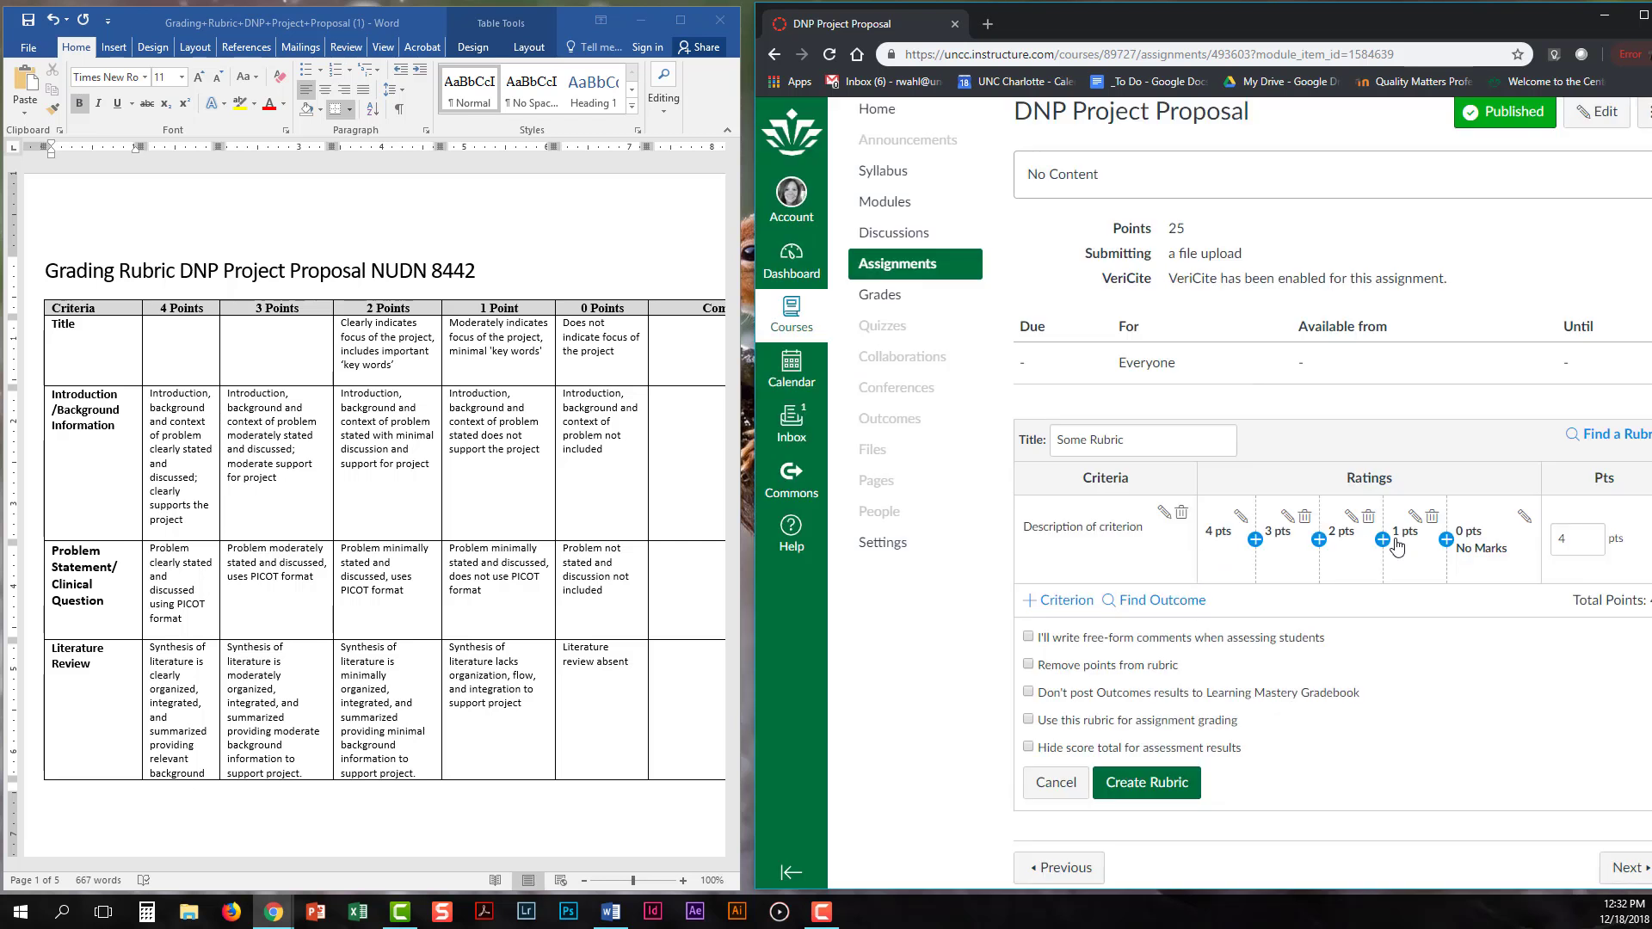
left_click(1524, 517)
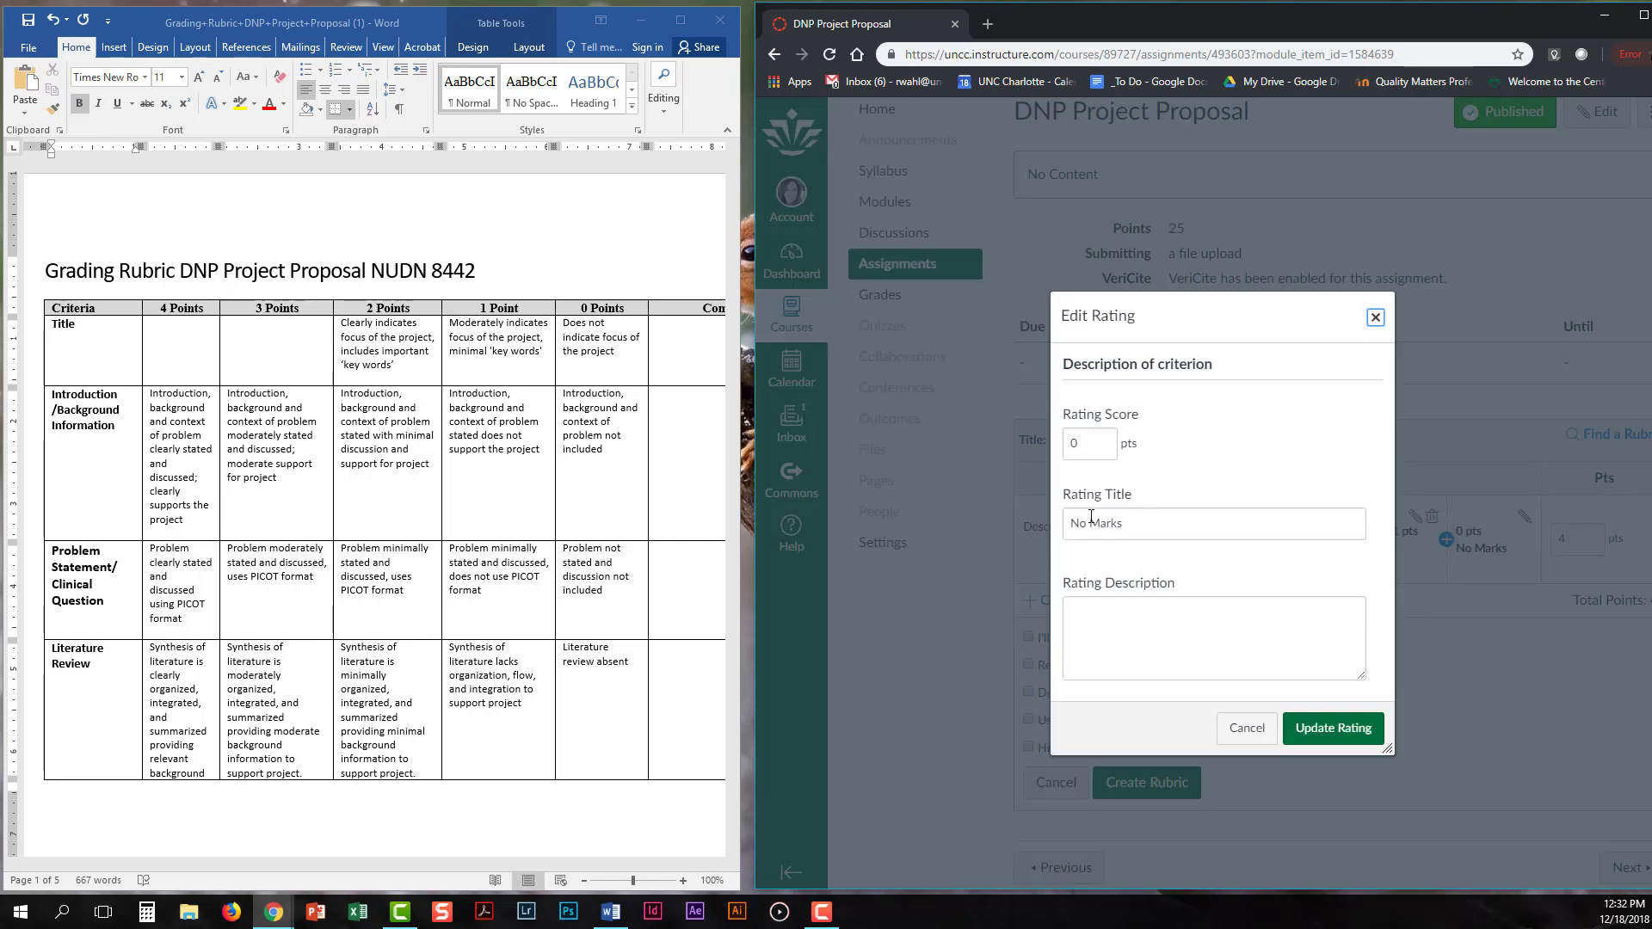
left_click_drag(1144, 526, 1064, 527)
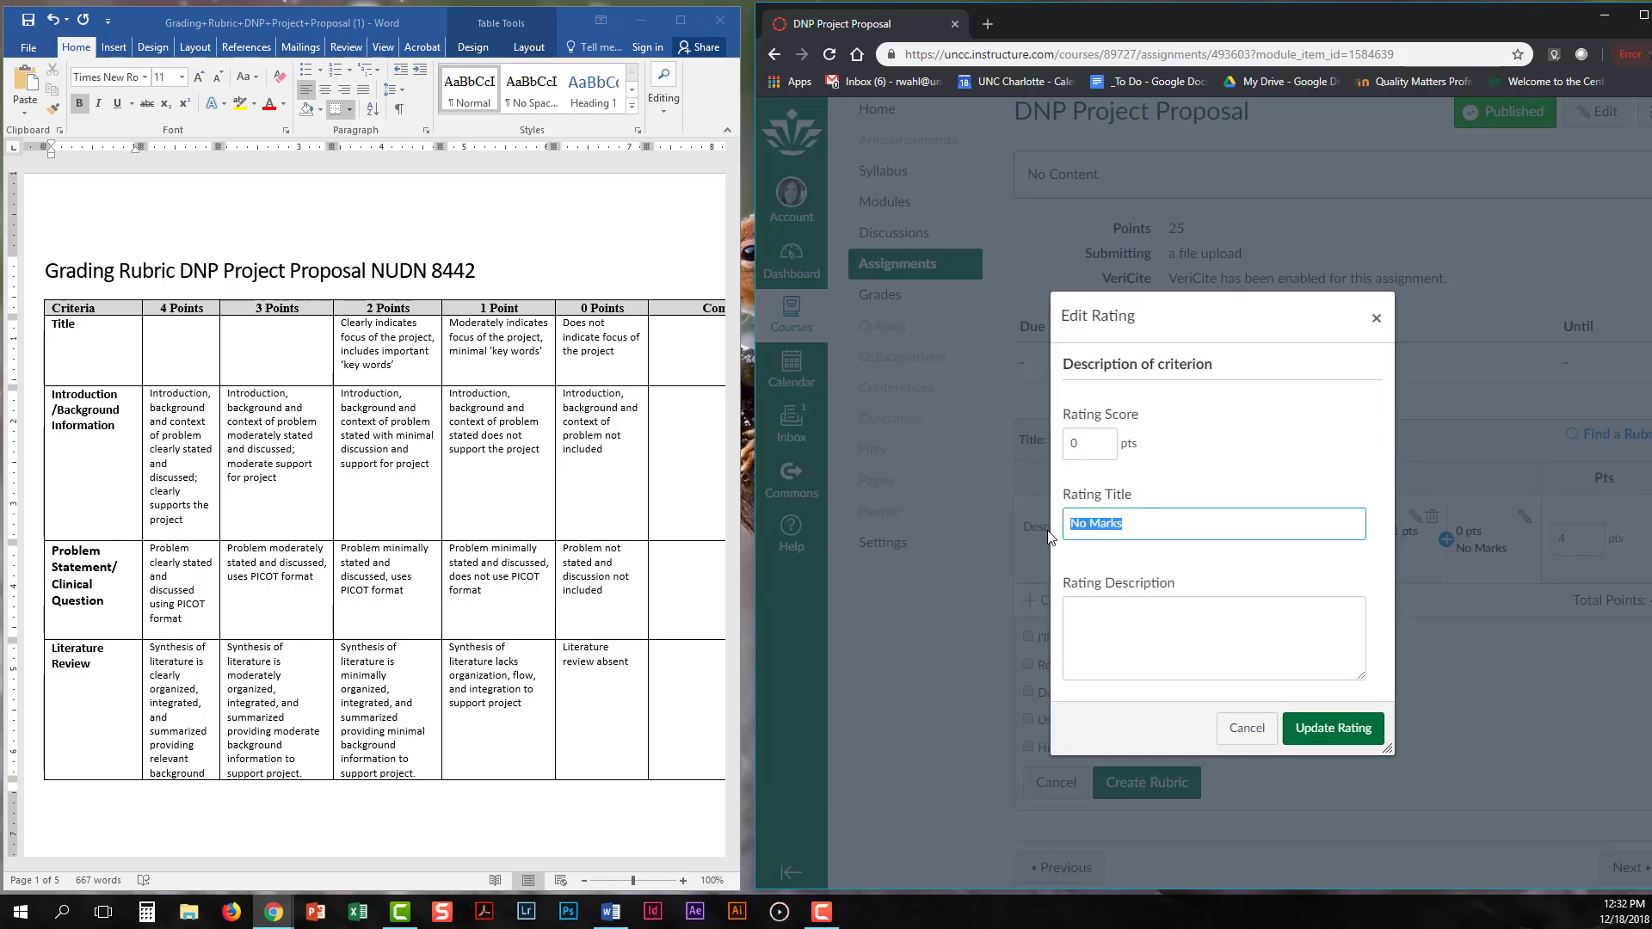
key("BackSpace")
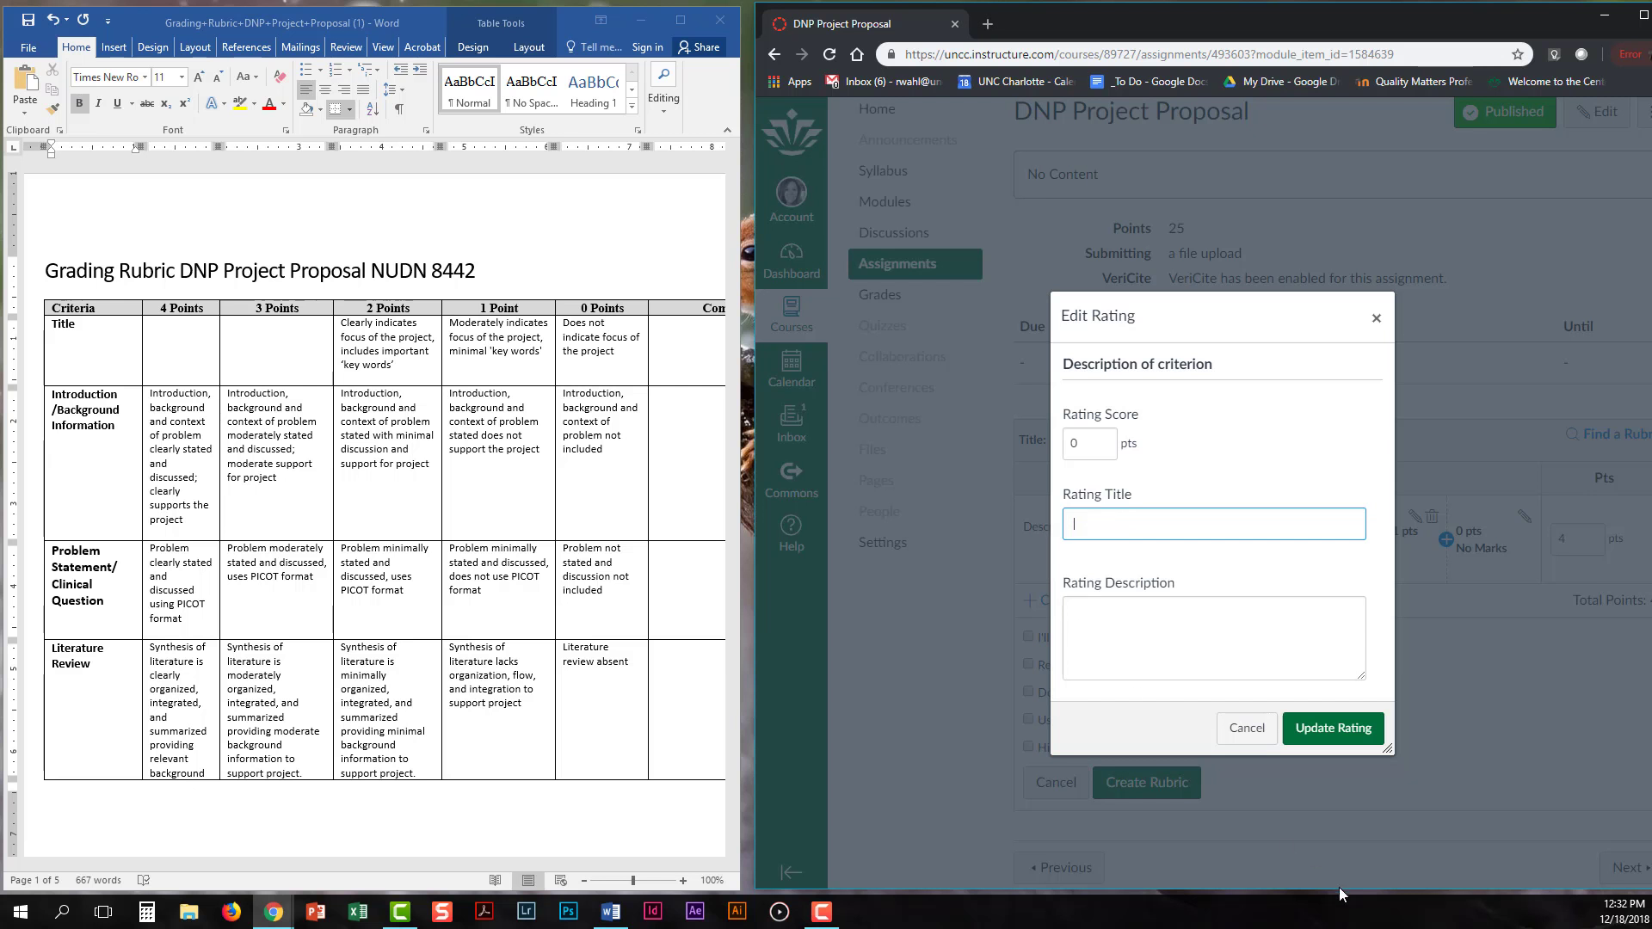
left_click(1345, 735)
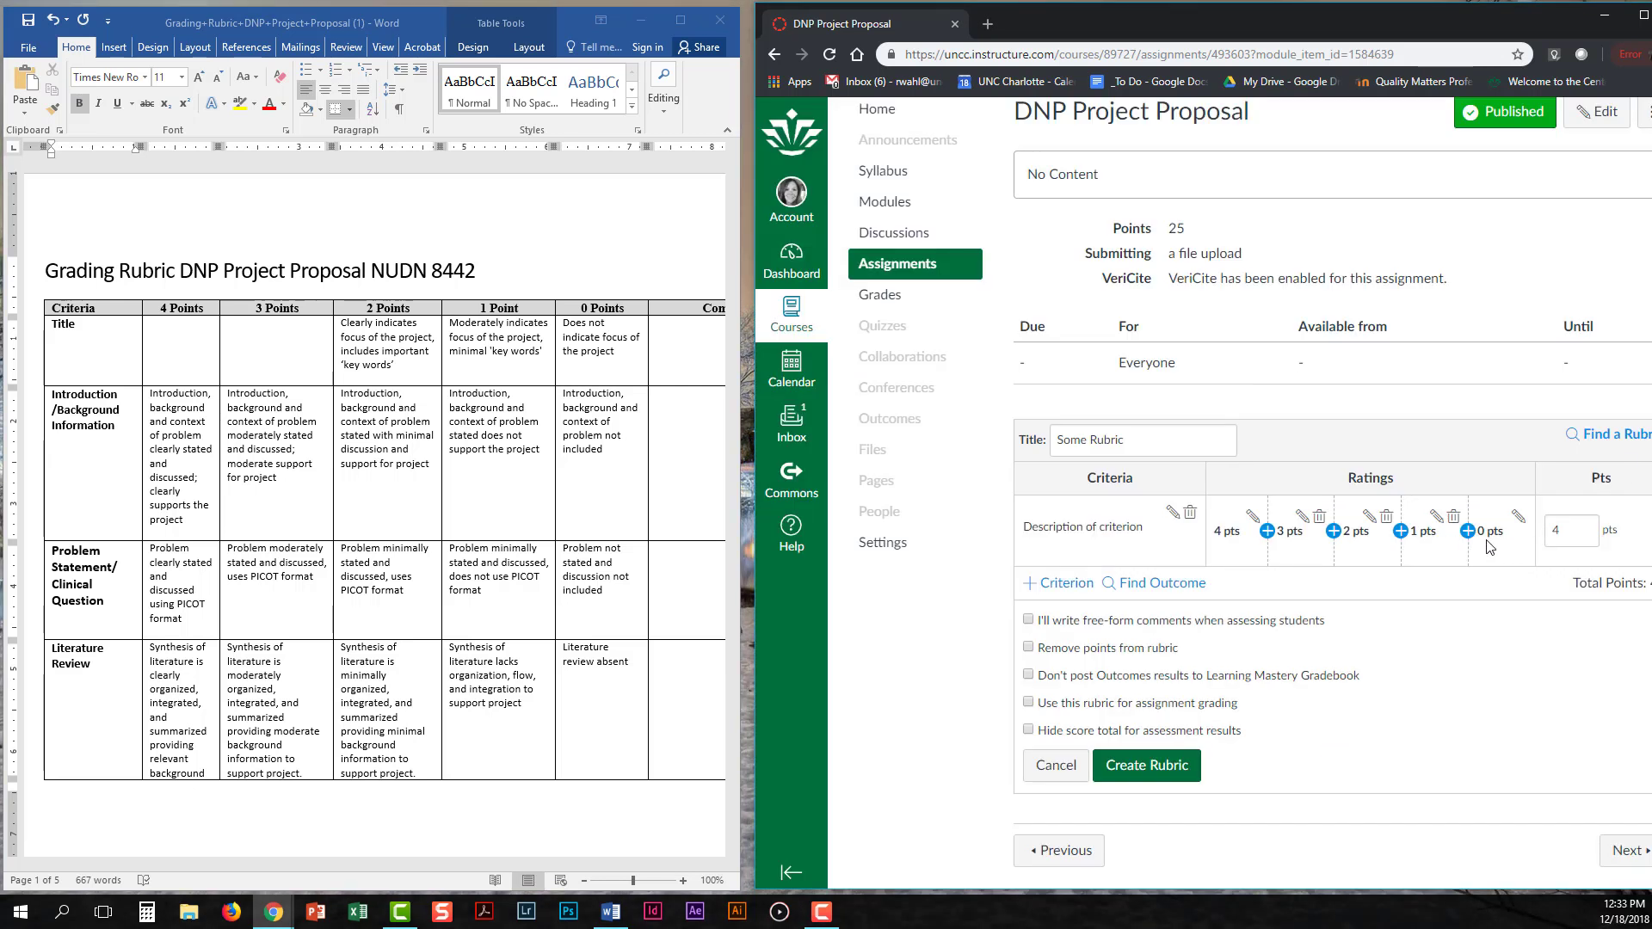
Change the description of the first criterion to Title.
left_click(1172, 517)
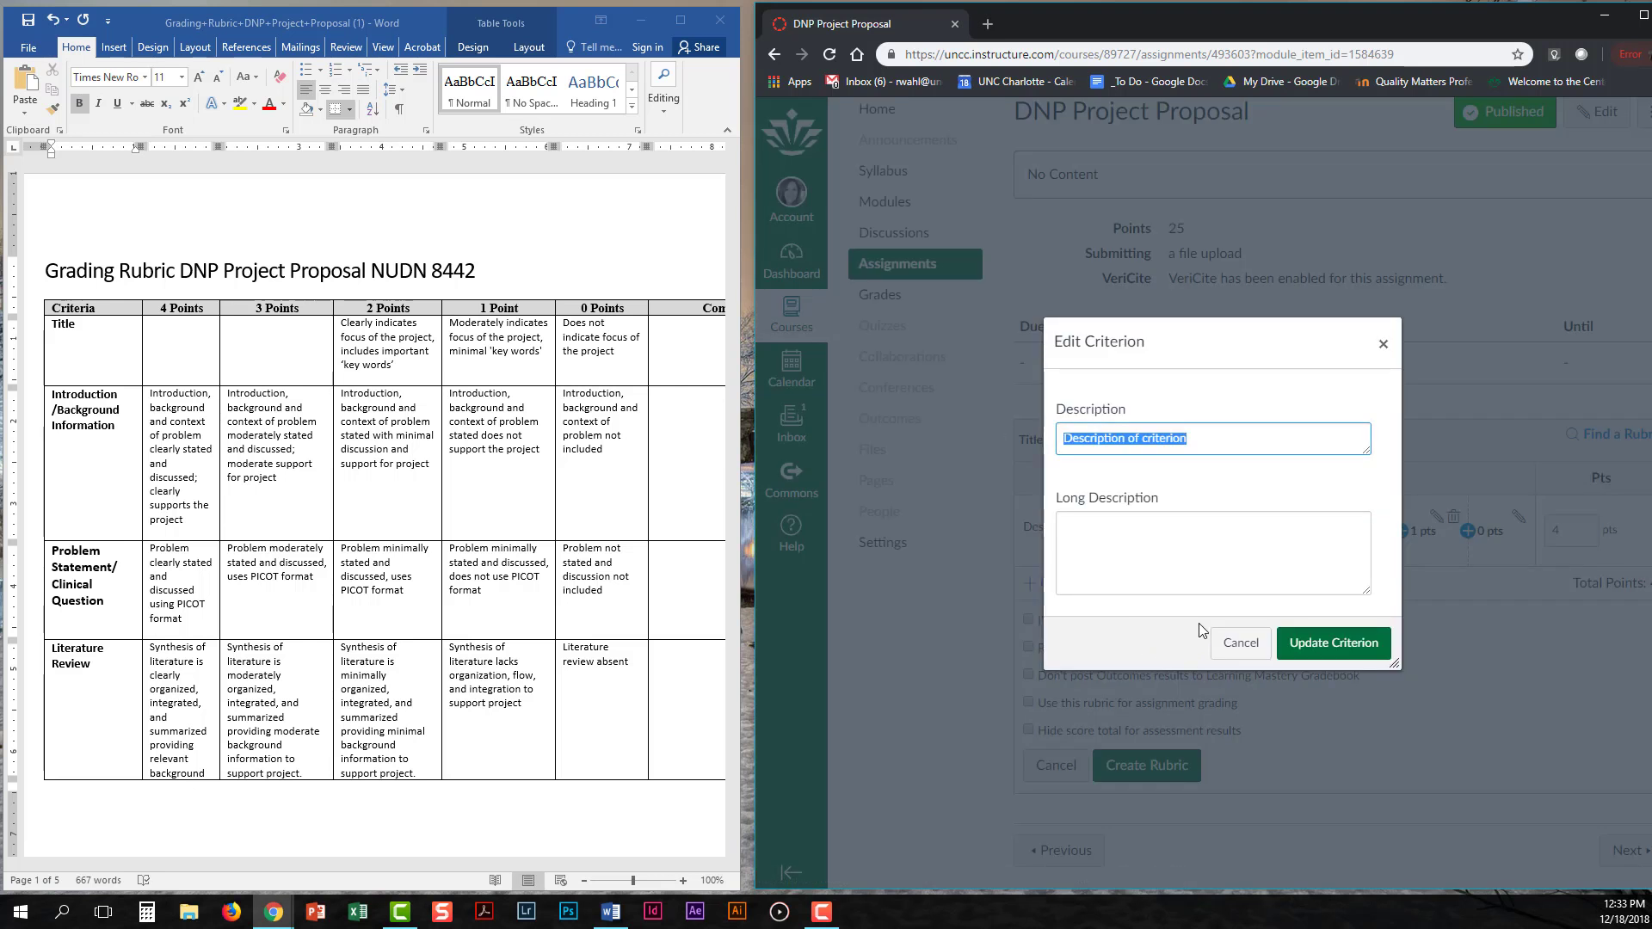
type("Title")
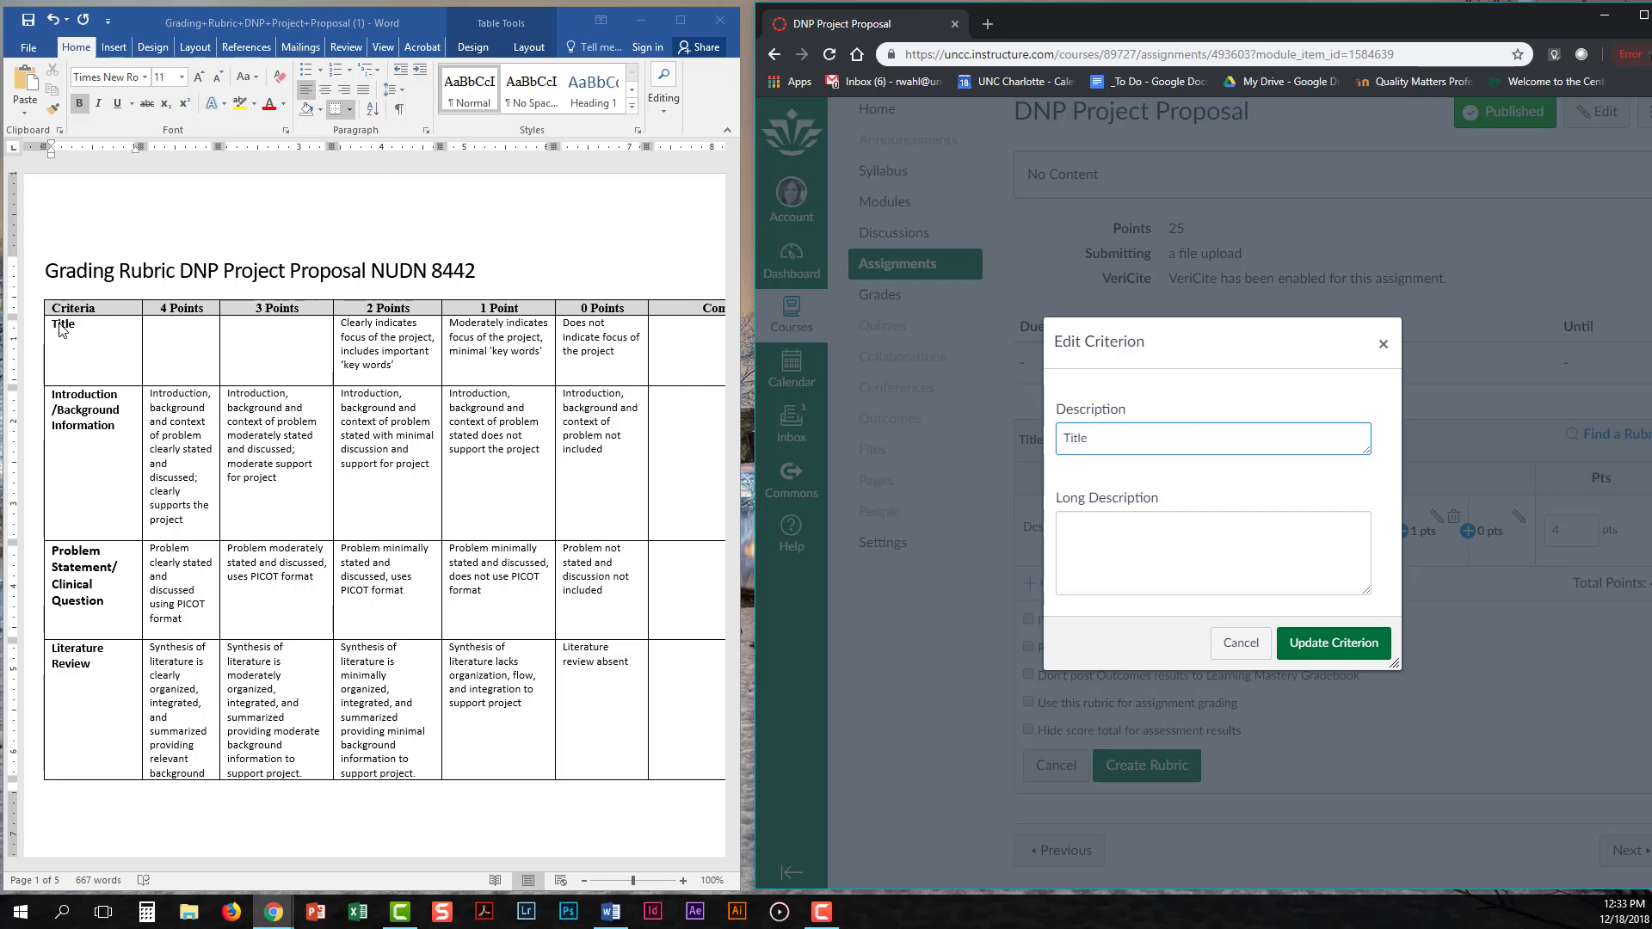
left_click(1352, 647)
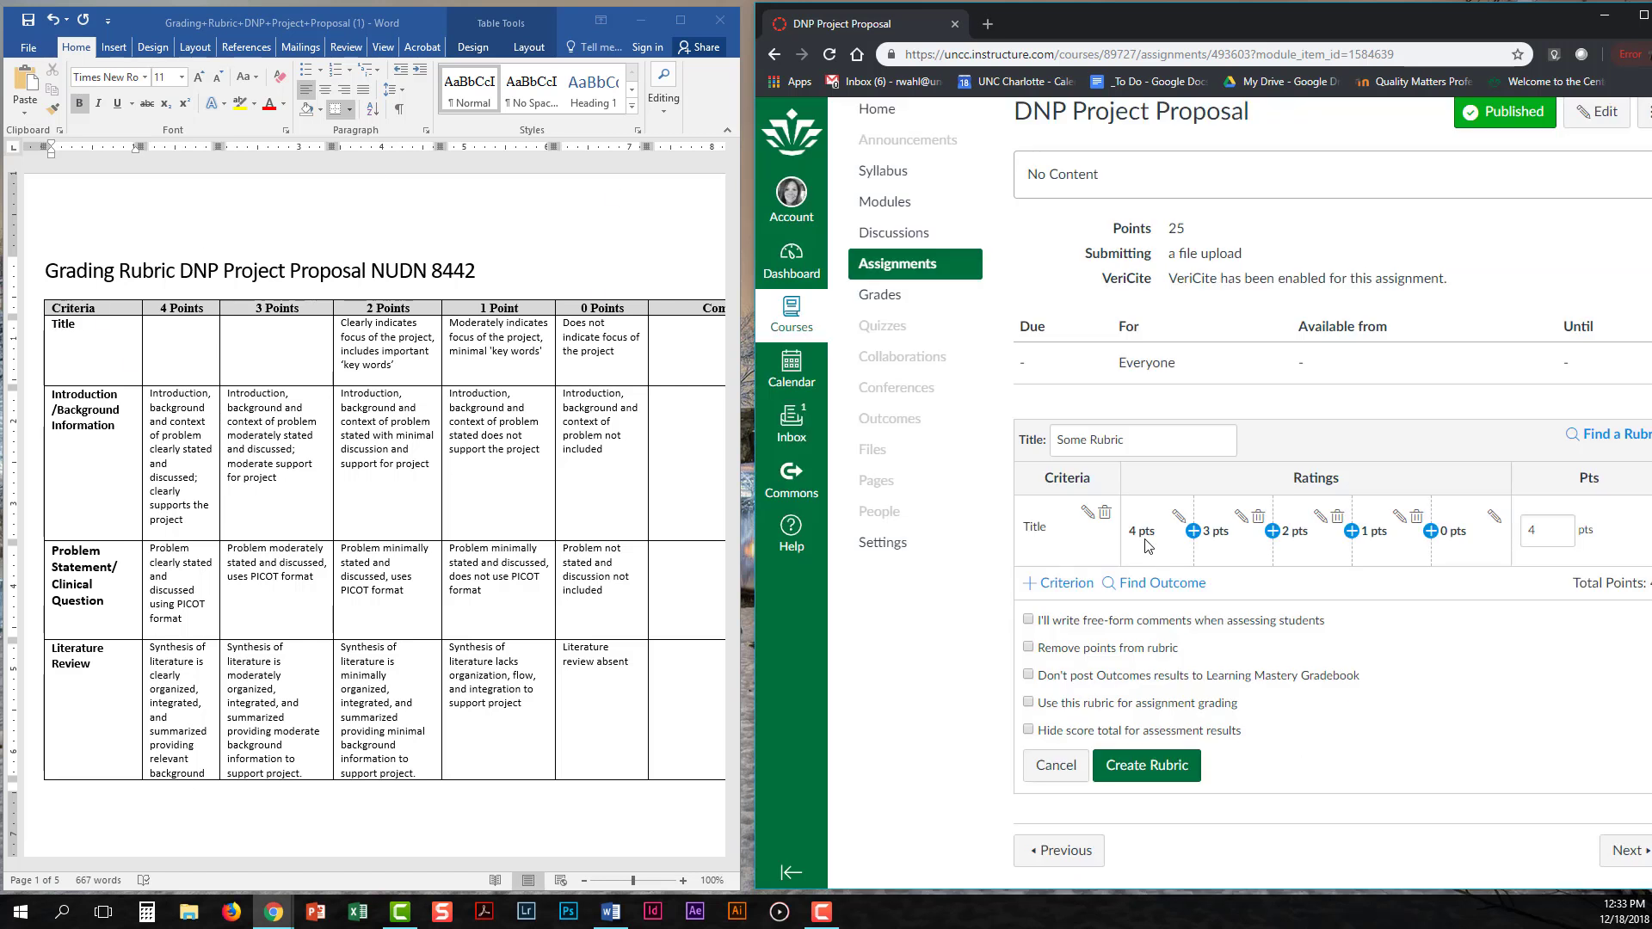
Create a new criterion with the description Introduction/Background Information, copied from the Word grading rubric.
left_click(1060, 584)
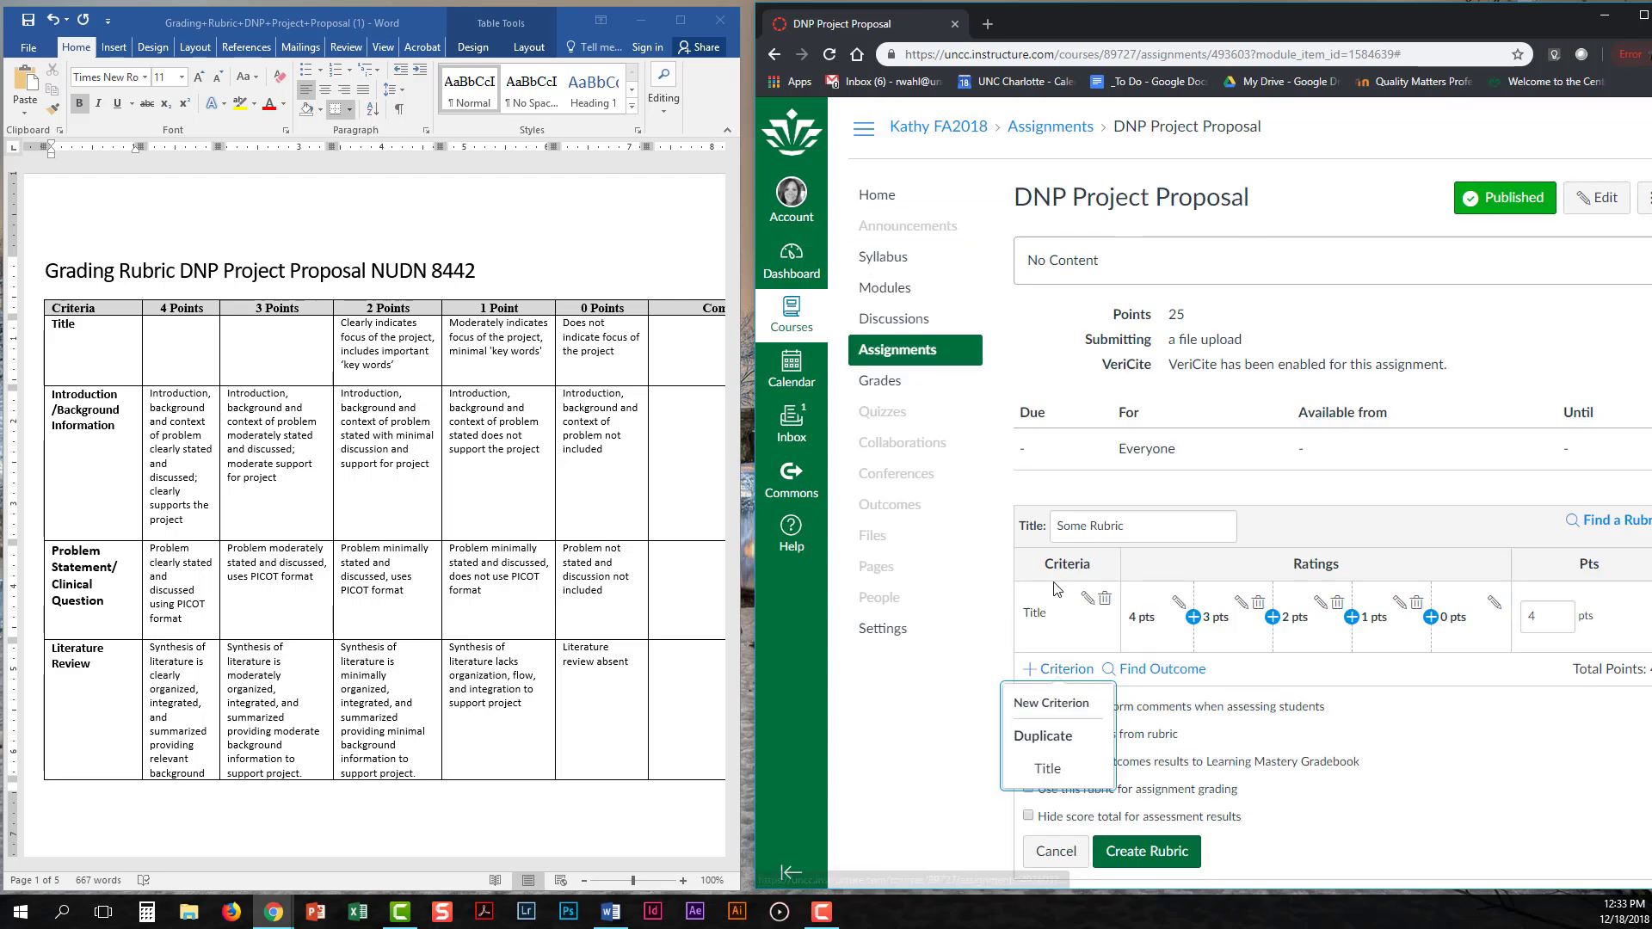
scroll(1186, 703, "down", 1)
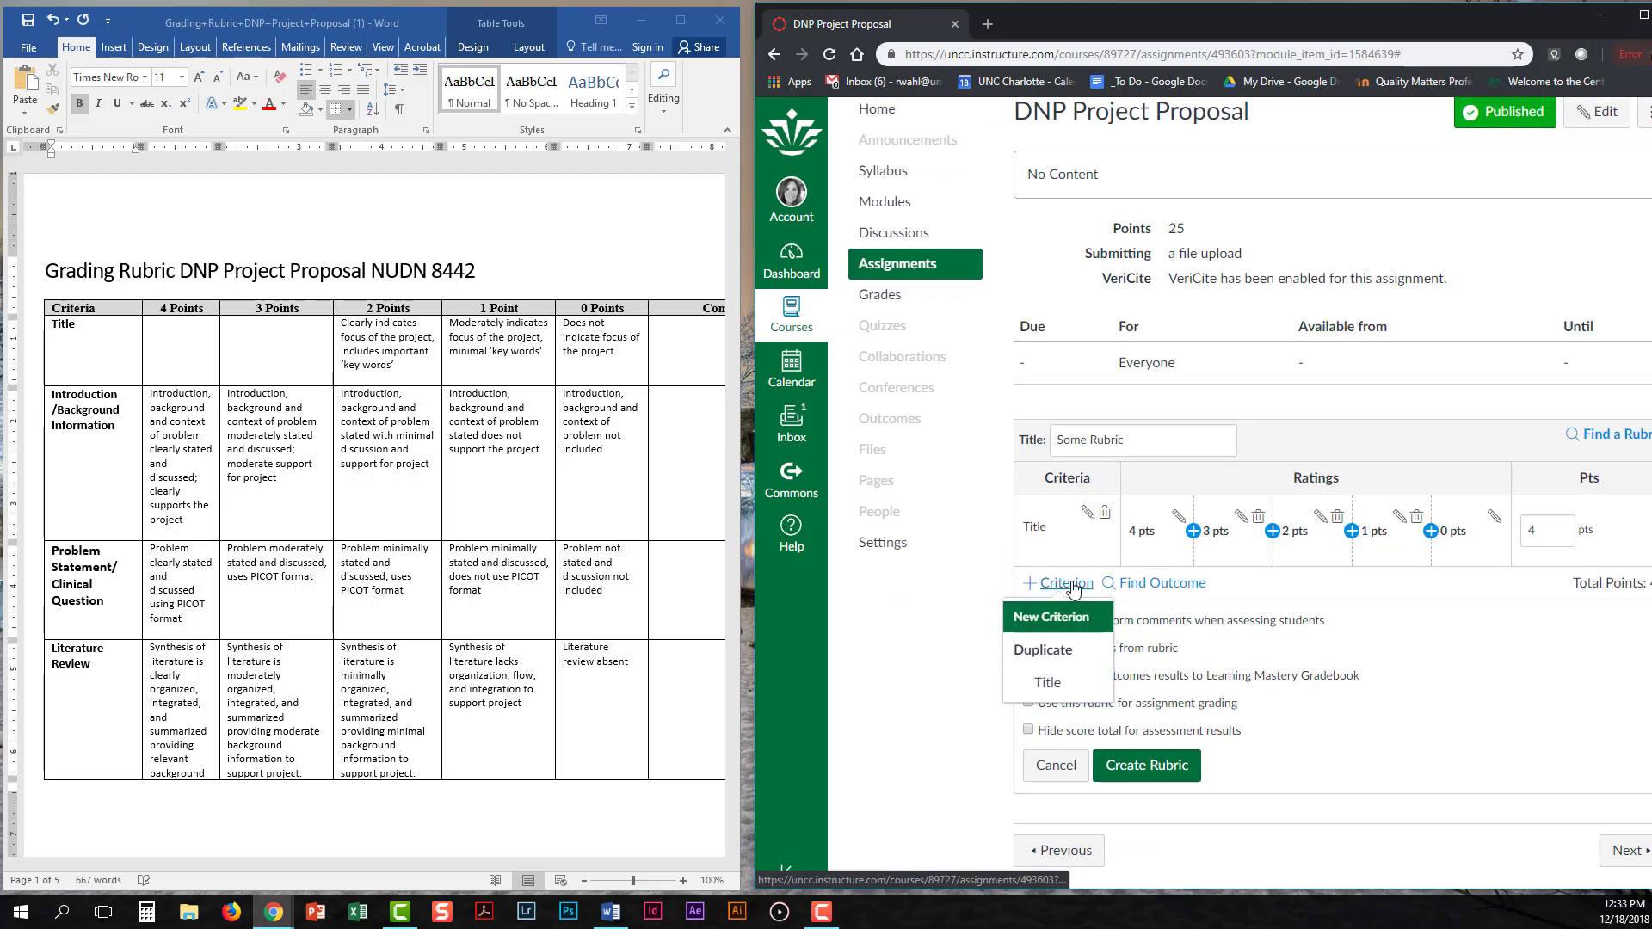
left_click(1044, 621)
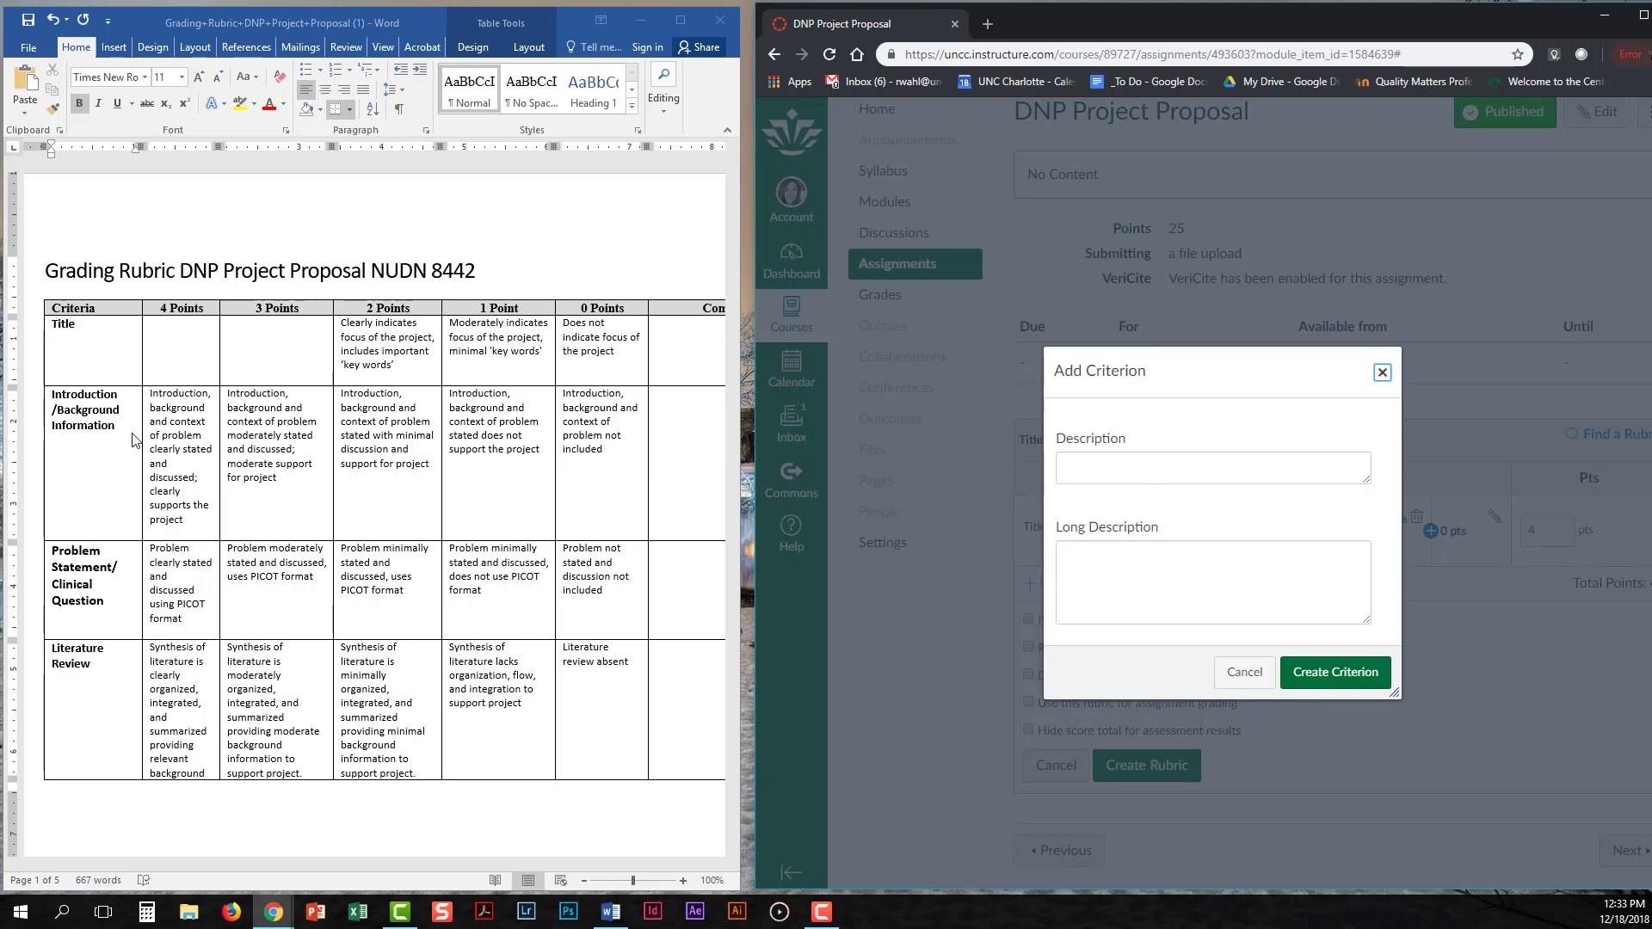
left_click_drag(119, 426, 48, 396)
key("ctrl+c")
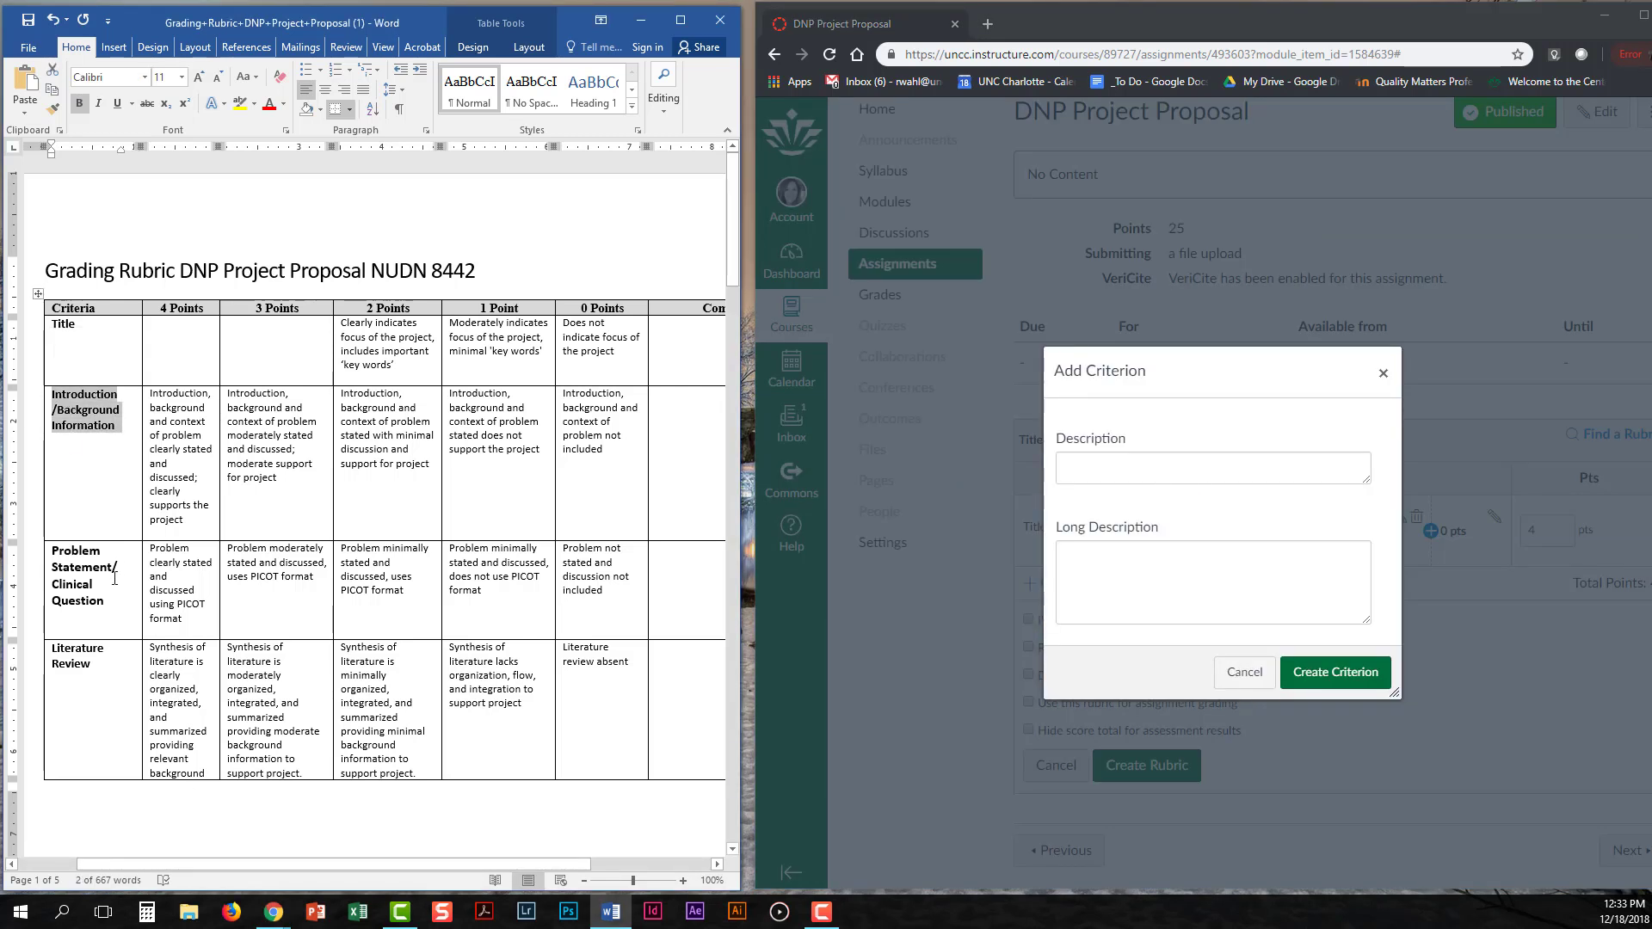
left_click(1123, 468)
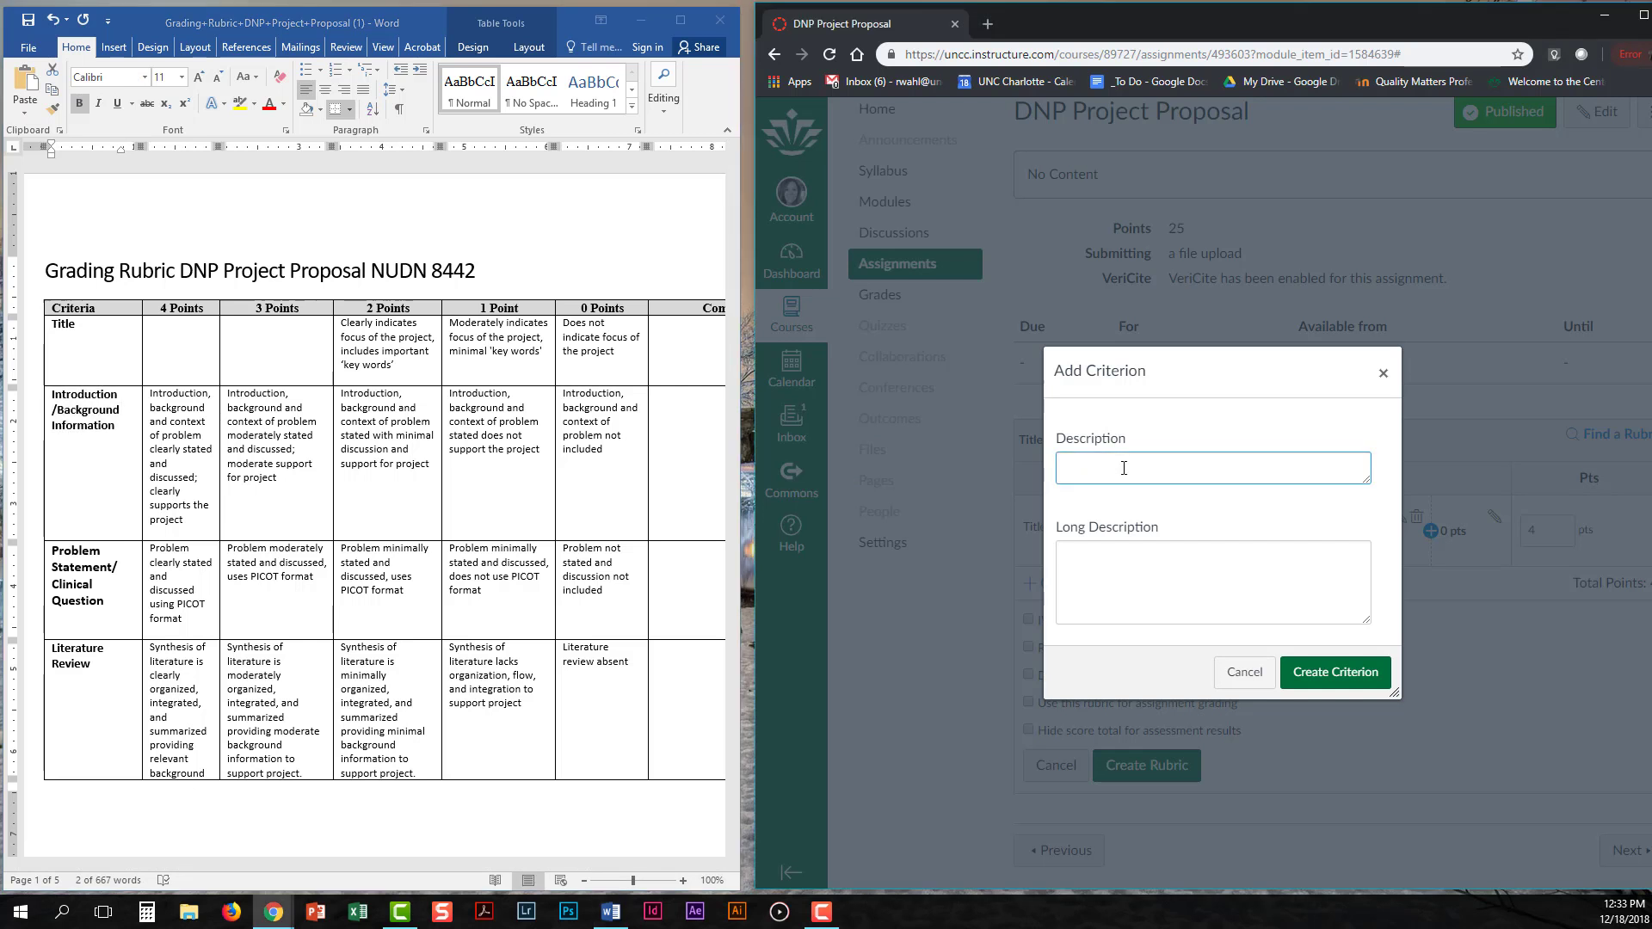
key("ctrl+v")
left_click(1342, 685)
Create a new criterion with the description Problem Statement/Clinical Question, copied from the Word grading rubric.
left_click_drag(109, 602, 53, 551)
key("ctrl+c")
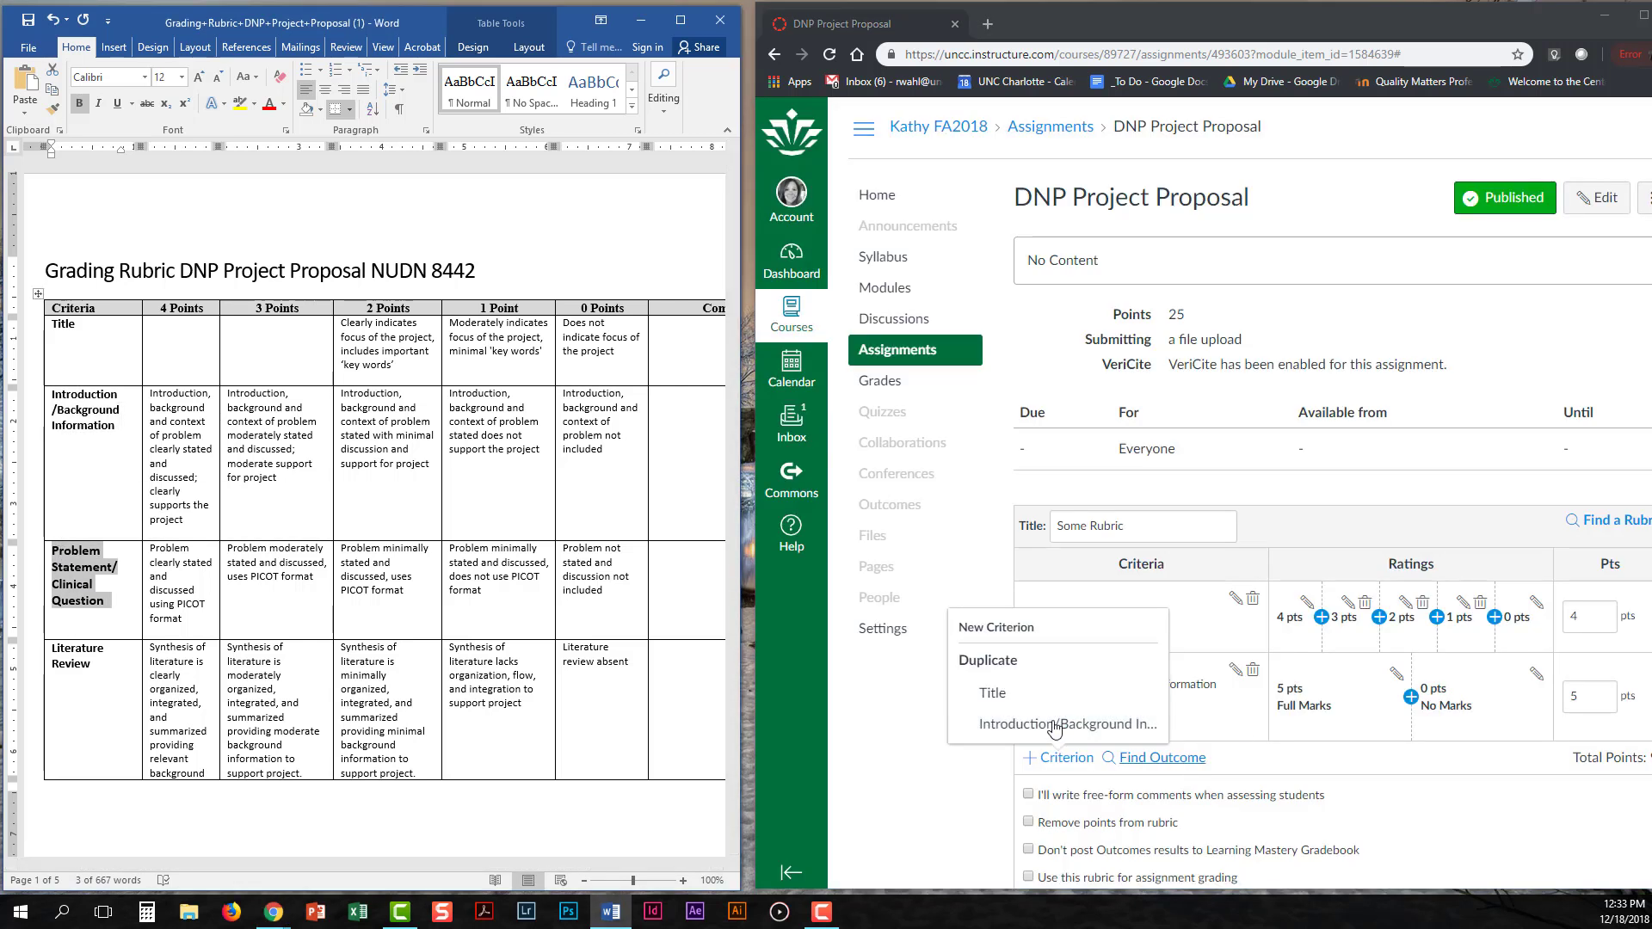
left_click(1015, 634)
left_click(1015, 635)
key("ctrl+v")
left_click(1336, 684)
Create a new criterion described as Literature Review, matching the next row of the Word grading rubric.
left_click_drag(102, 665, 53, 574)
key("ctrl+c")
scroll(1075, 674, "down", 2)
left_click(1074, 671)
left_click(1054, 682)
type("Literature Review")
left_click(1336, 674)
Create a new criterion described as Project Aims and Objectives, following the Word grading rubric.
scroll(104, 686, "down", 9)
scroll(1051, 604, "down", 4)
left_click(1049, 596)
left_click(1024, 680)
left_click(1196, 467)
type("Project Aims and Objectives")
left_click(1335, 672)
Create a new criterion with the description Conceptual/Theoretical Framework, copied from the Word grading rubric.
scroll(424, 660, "down", 8)
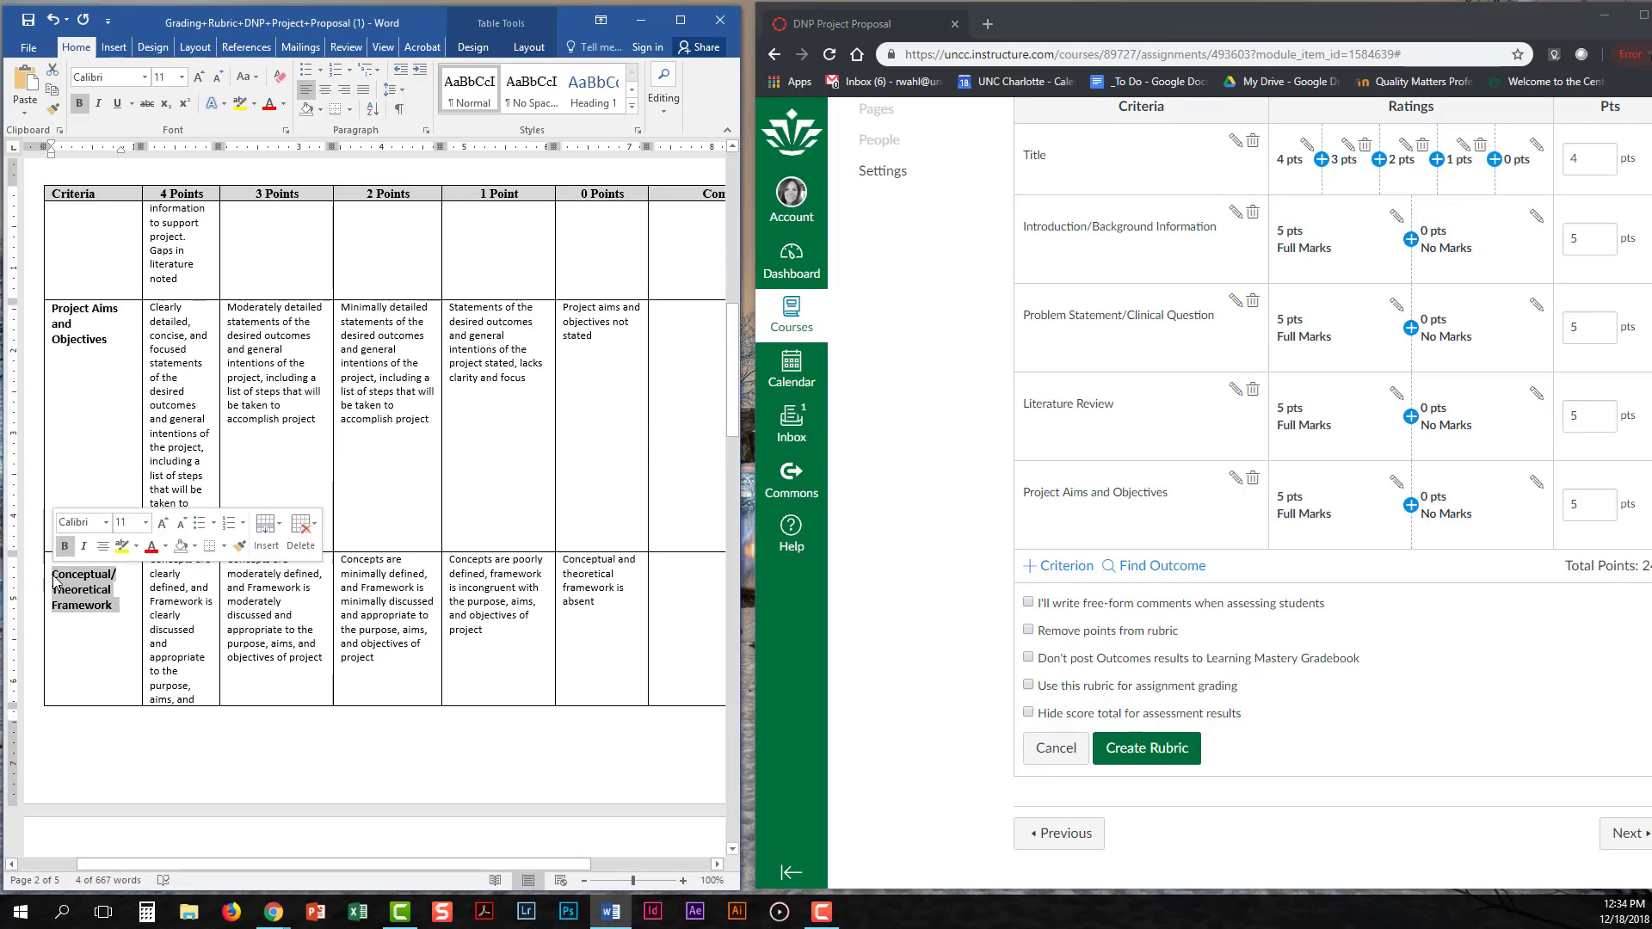
left_click(1057, 566)
left_click(974, 679)
left_click(1196, 467)
key("ctrl+v")
left_click(1336, 672)
Copy Project Implementation Plan from the Word grading rubric and create a new criterion with that description.
scroll(387, 603, "down", 8)
left_click_drag(119, 376, 52, 346)
key("ctrl+c")
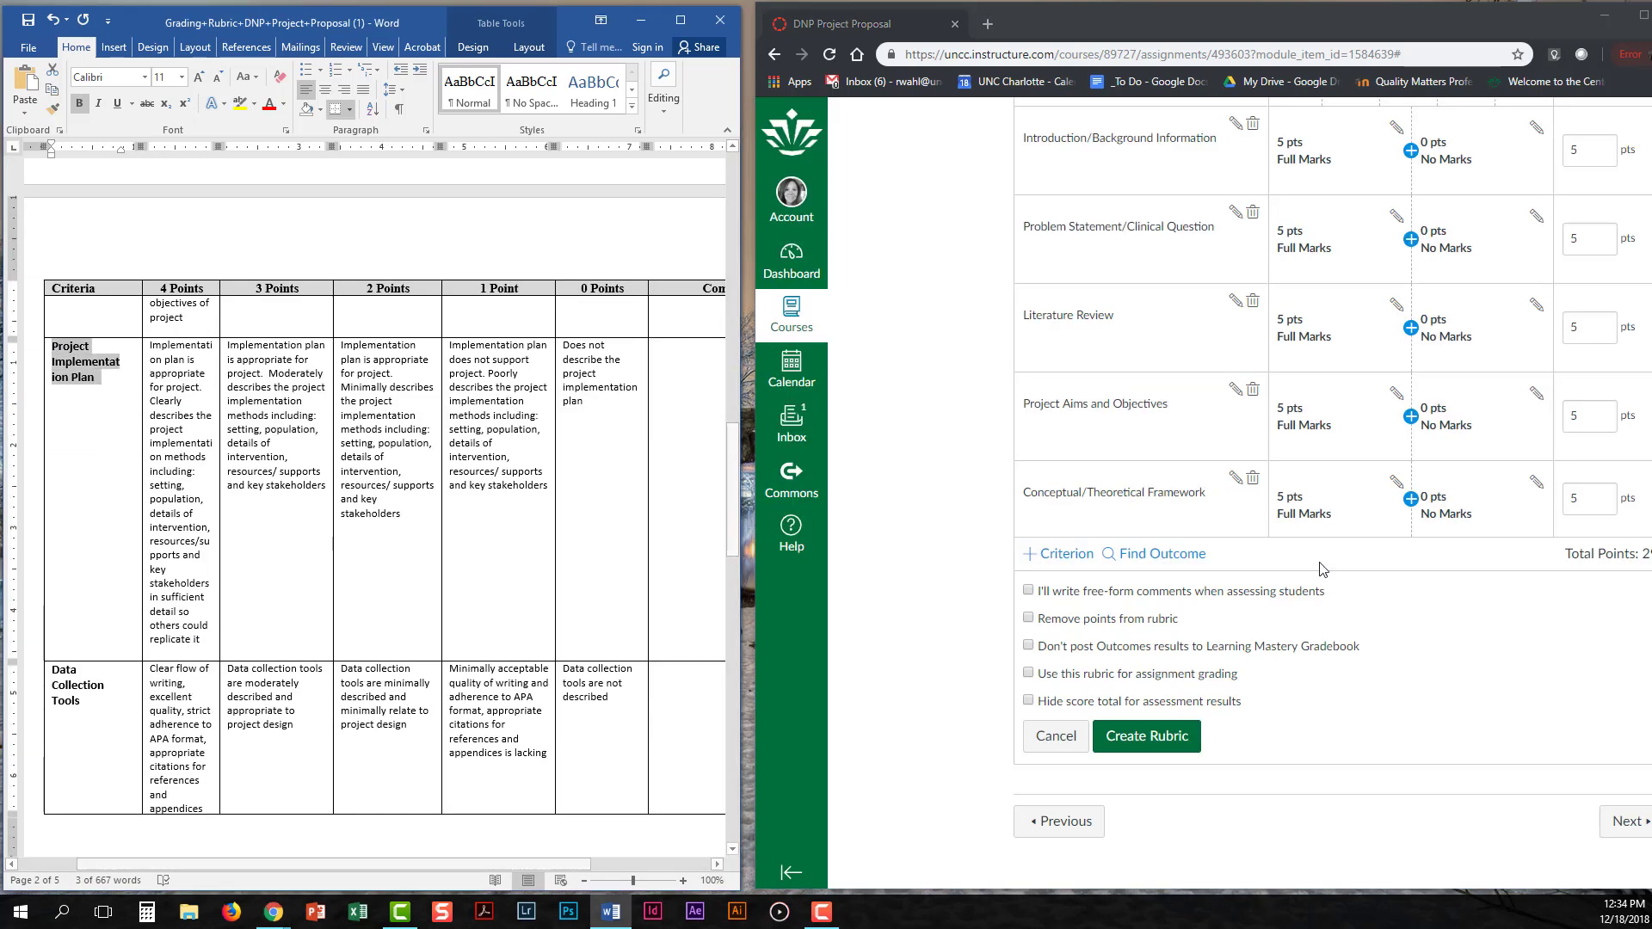
left_click(1051, 561)
left_click(1003, 662)
left_click(1196, 467)
key("ctrl+v")
left_click(1336, 672)
Create a new criterion described as Data Collection Tools, taken from the Word grading rubric.
scroll(236, 628, "down", 4)
left_click_drag(84, 497, 53, 462)
left_click(1057, 558)
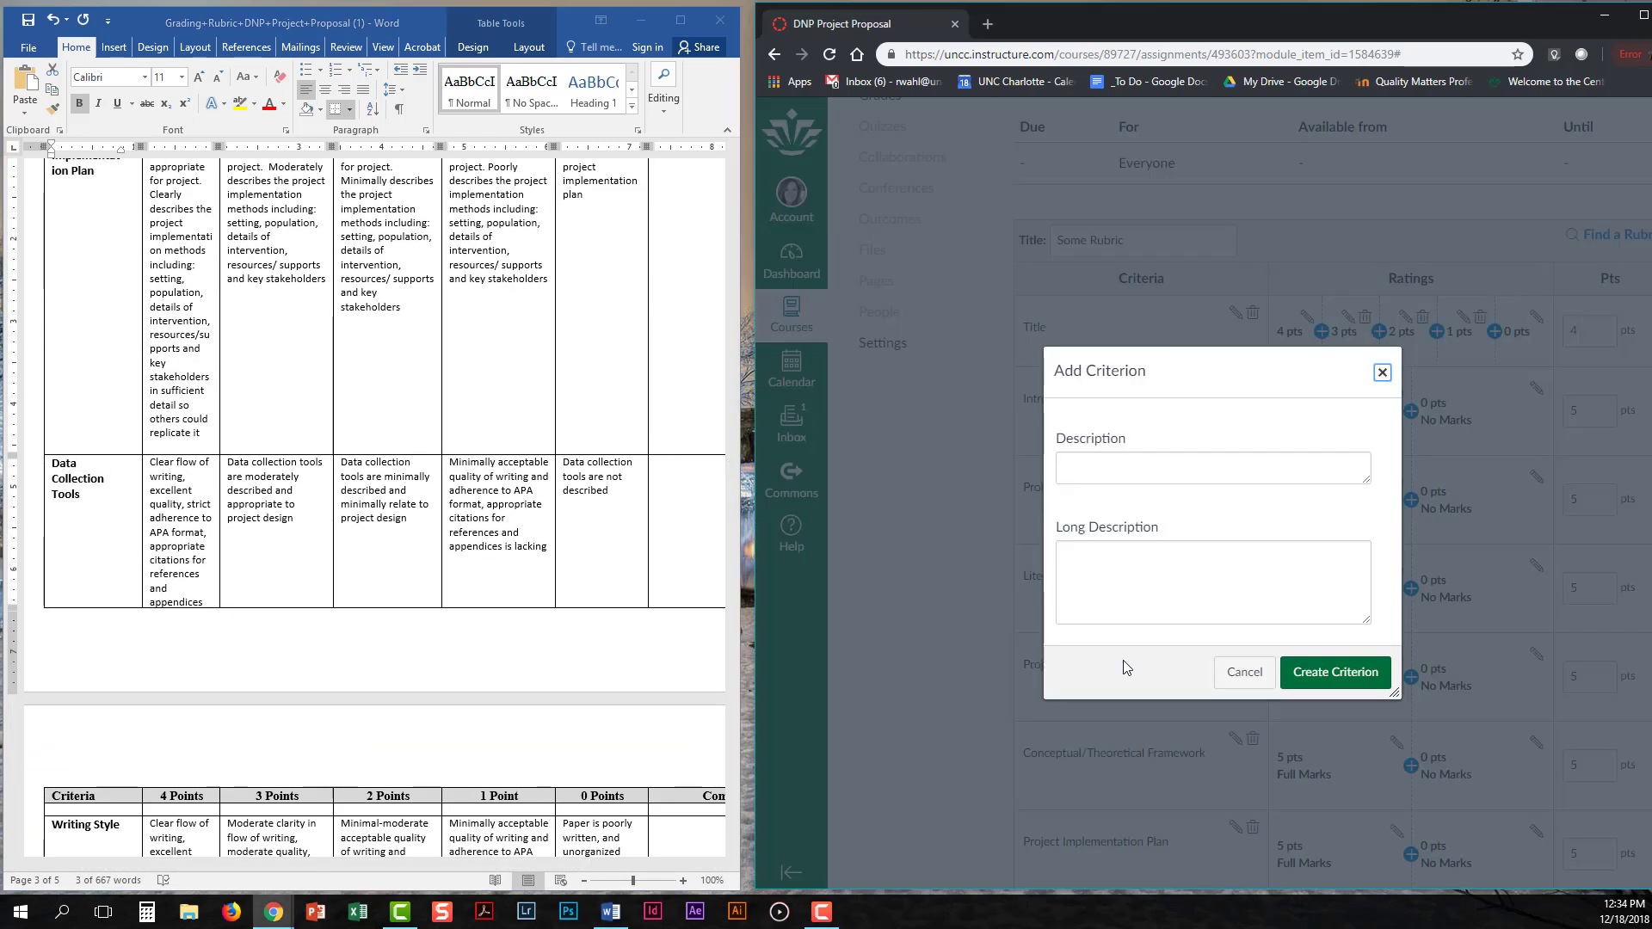
type("Data Collection Tools")
left_click(1335, 672)
Create a new criterion described as Writing Style, taken from the final row of the Word grading rubric.
scroll(275, 575, "down", 3)
left_click_drag(118, 376, 52, 368)
left_click(1057, 557)
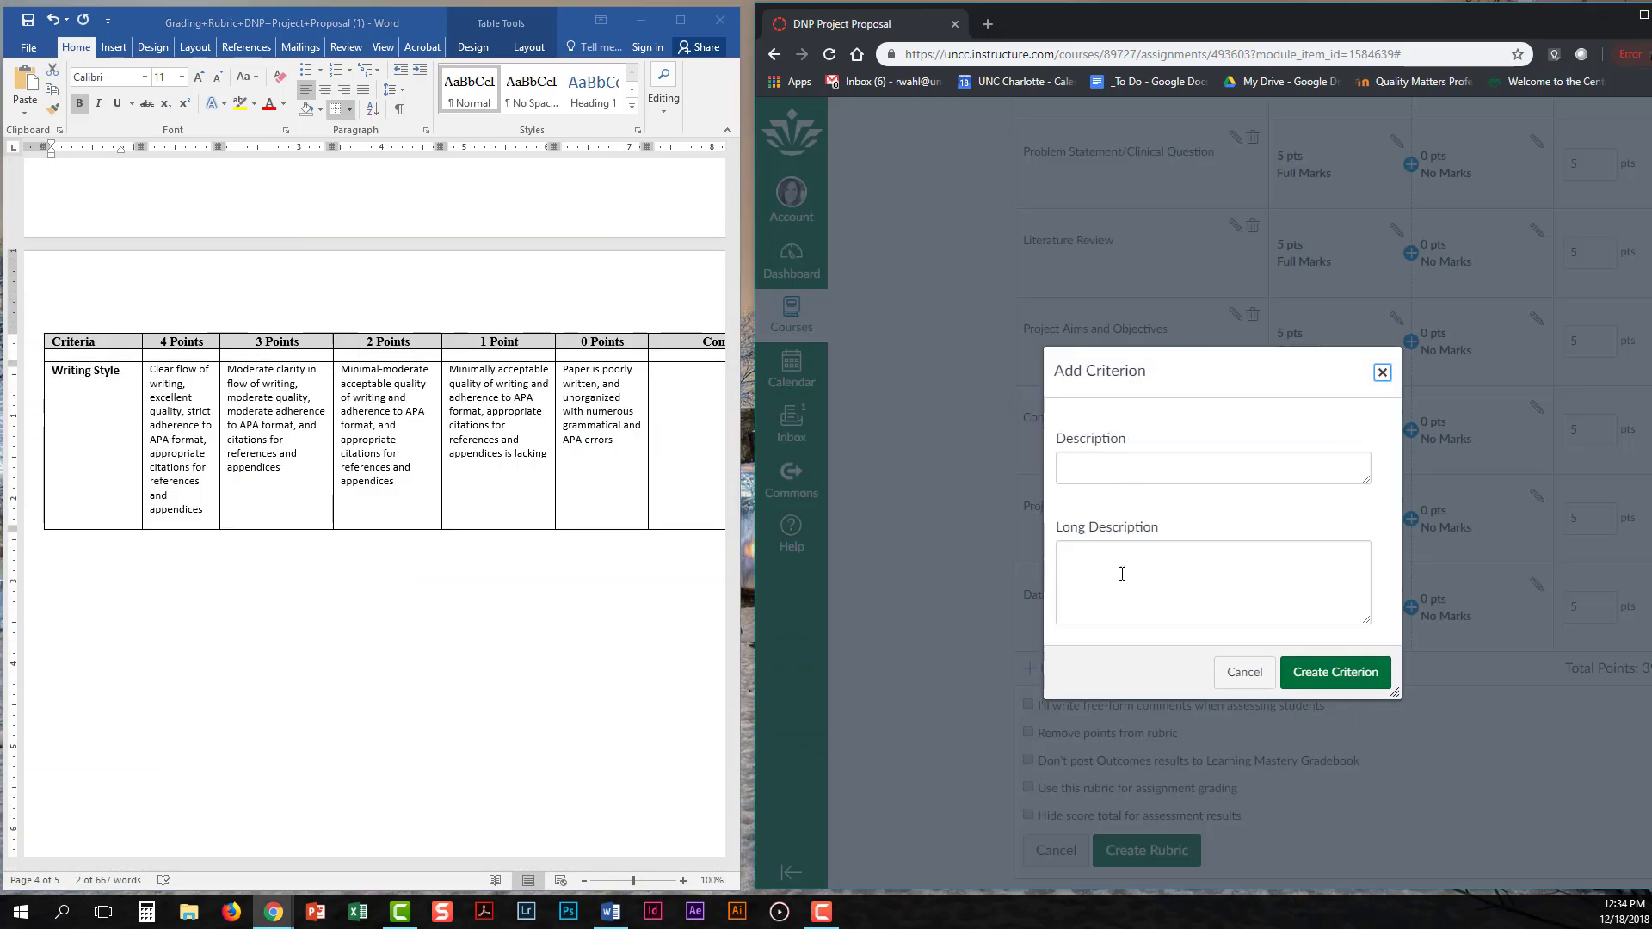
left_click(1196, 468)
type("Writing Style")
left_click(1336, 672)
scroll(1279, 615, "up", 7)
scroll(1279, 614, "down", 4)
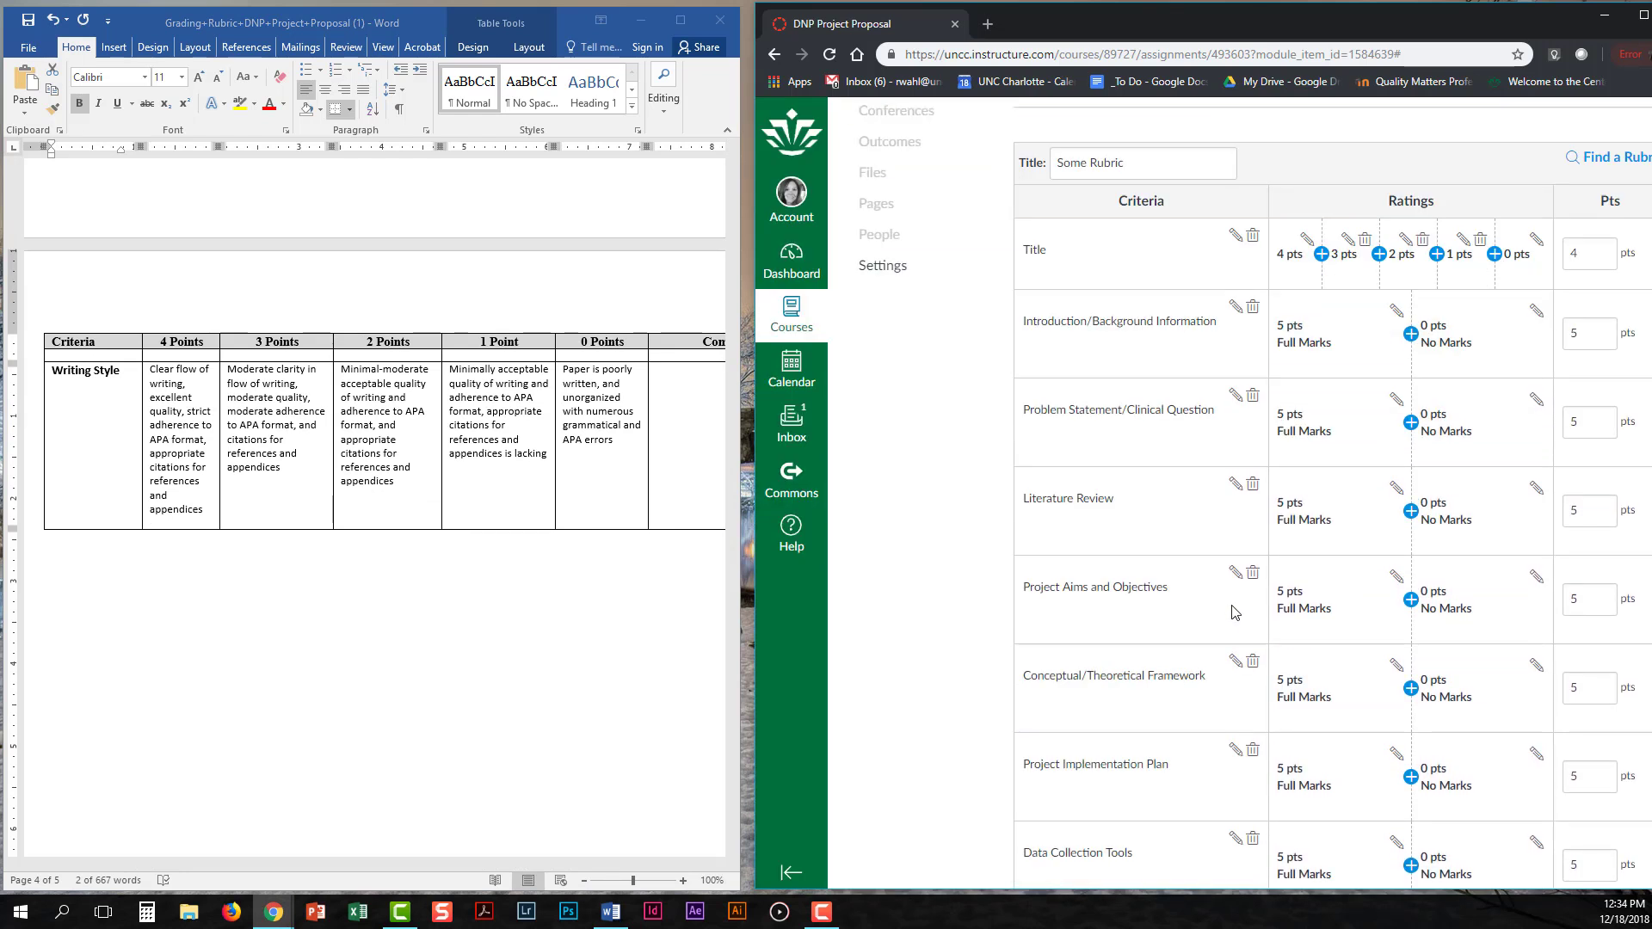
scroll(428, 504, "up", 3)
scroll(426, 505, "up", 15)
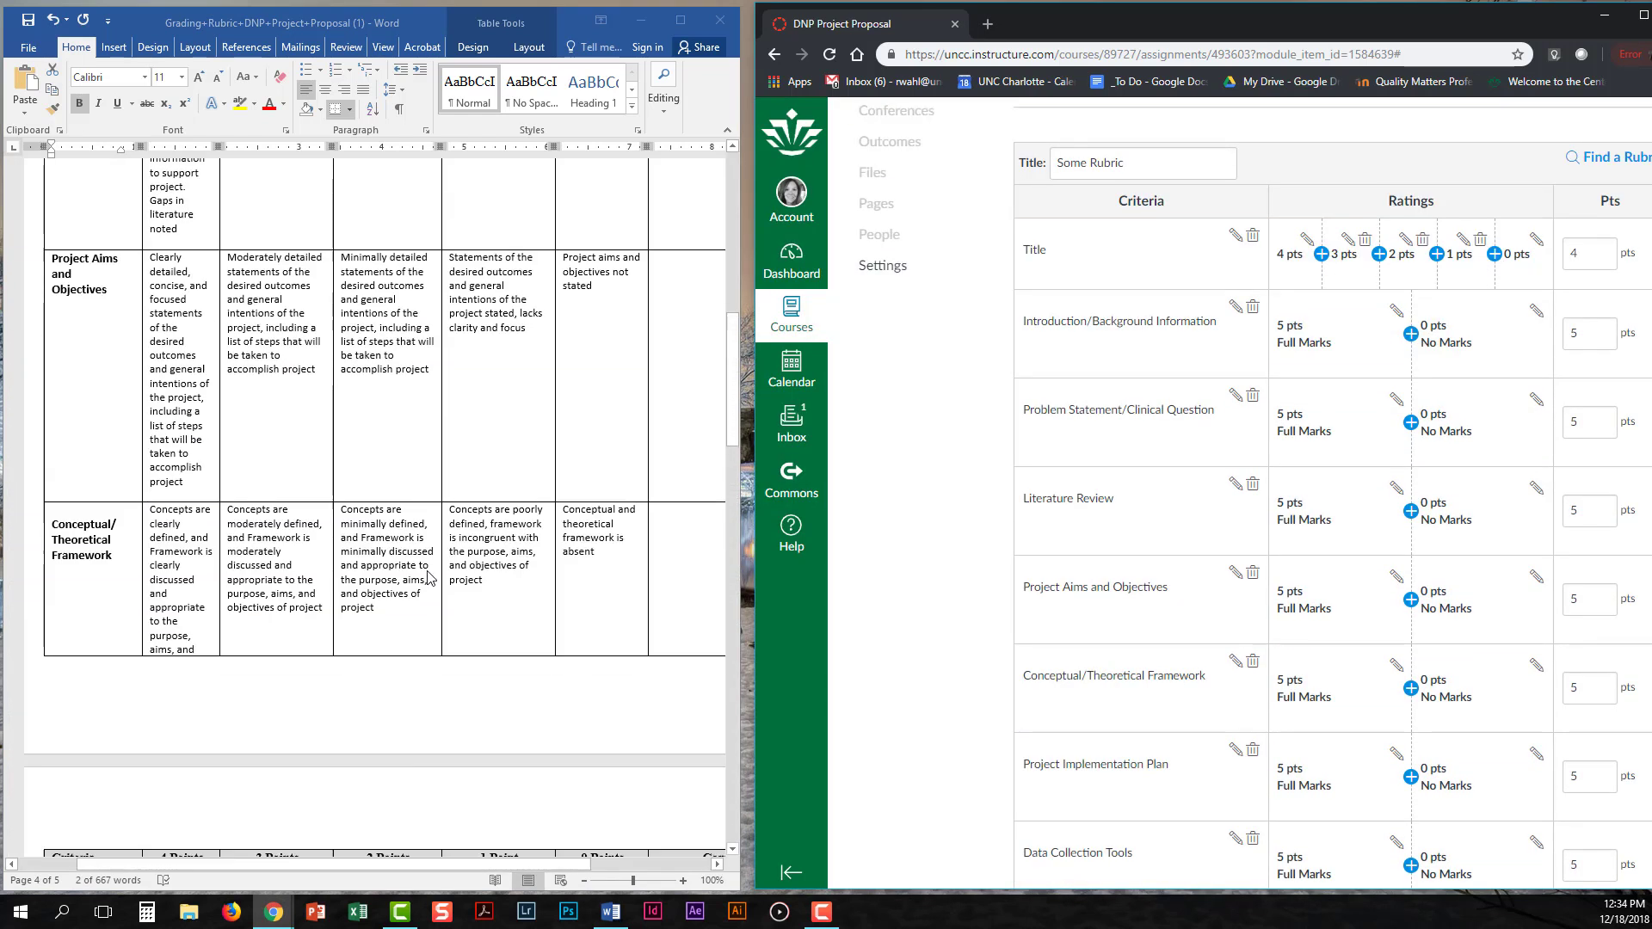
Delete the 3-point and 2-point ratings from the Title criterion.
scroll(427, 584, "up", 1)
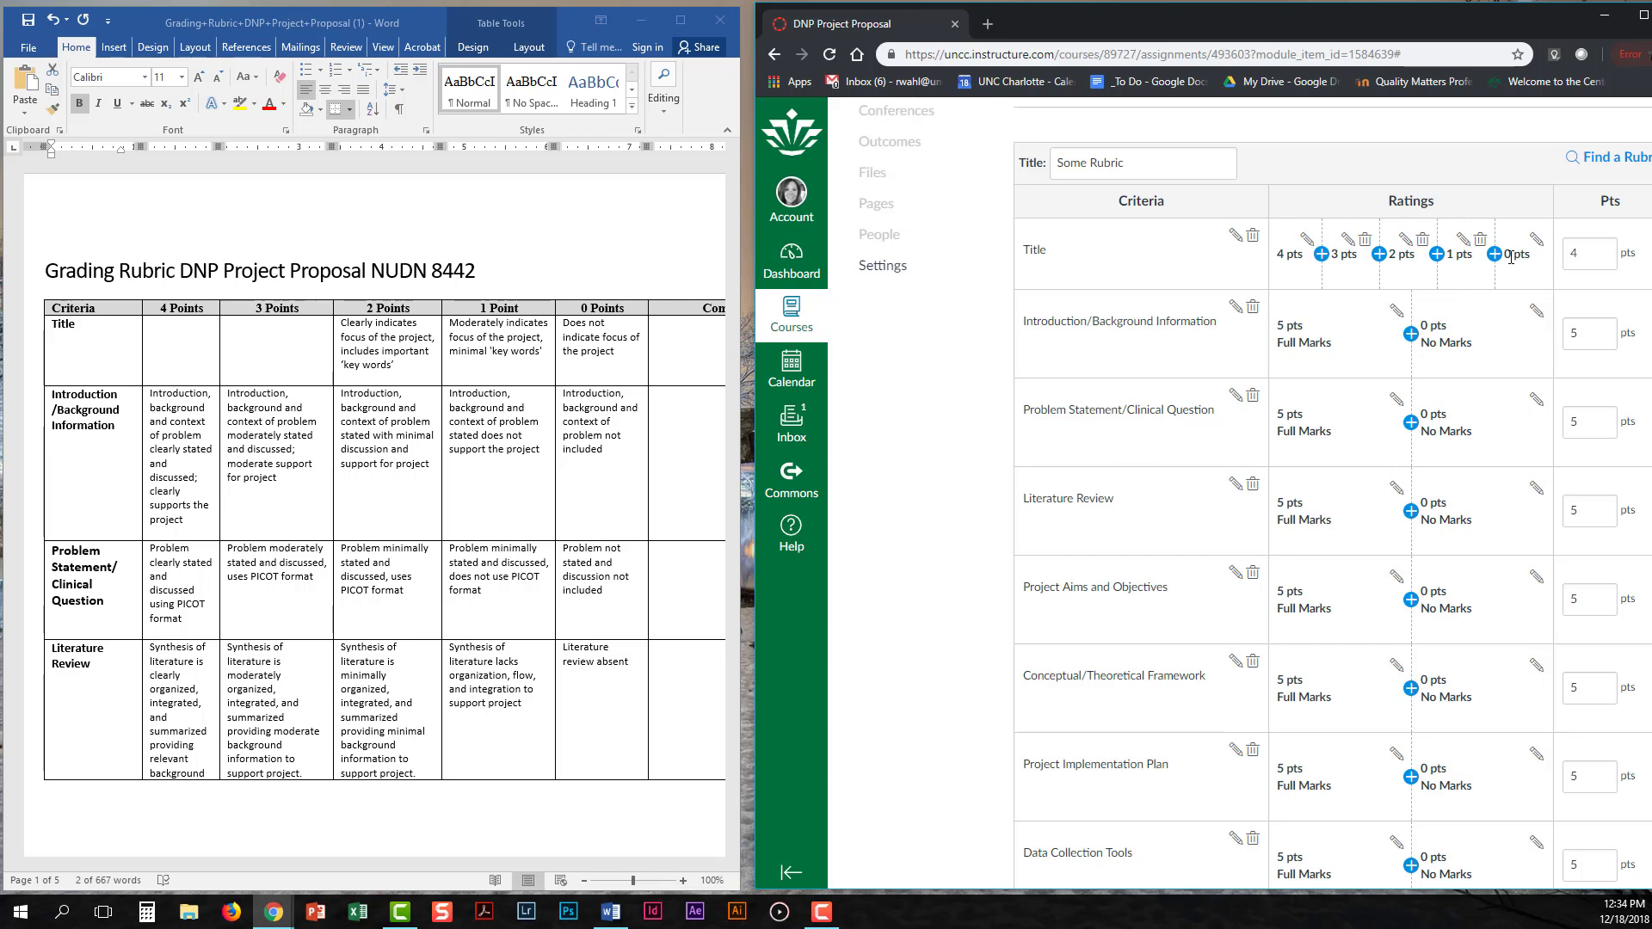
left_click(1365, 241)
left_click(1400, 240)
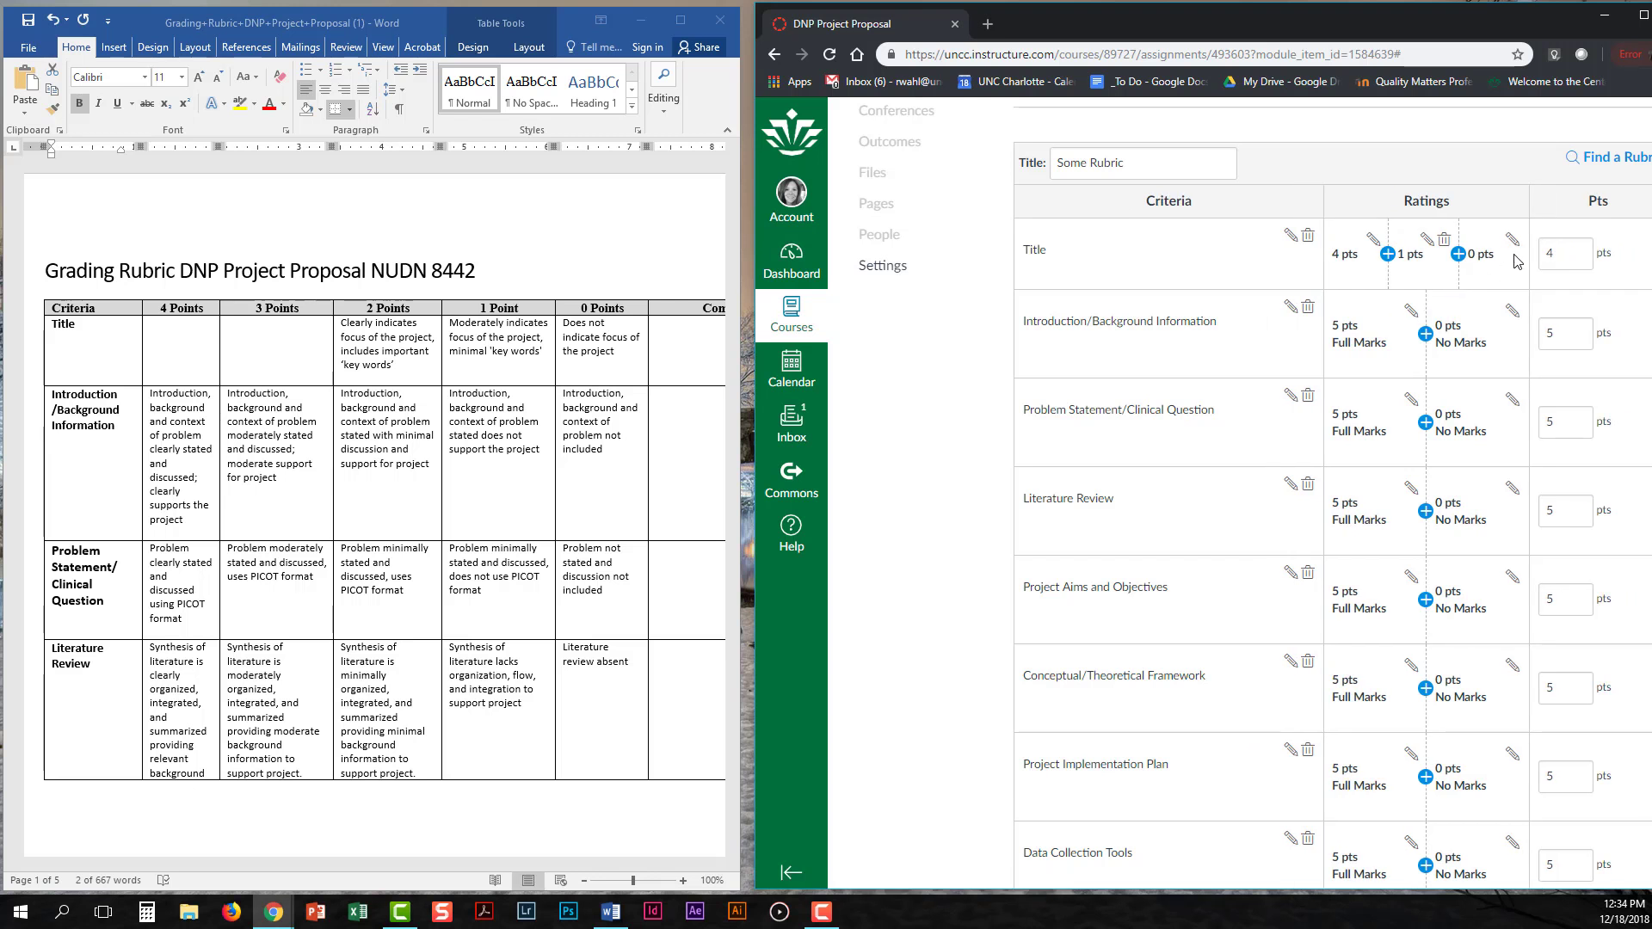
Set the score of the Title criterion's highest rating to 2 points.
left_click(1373, 239)
double_click(1085, 452)
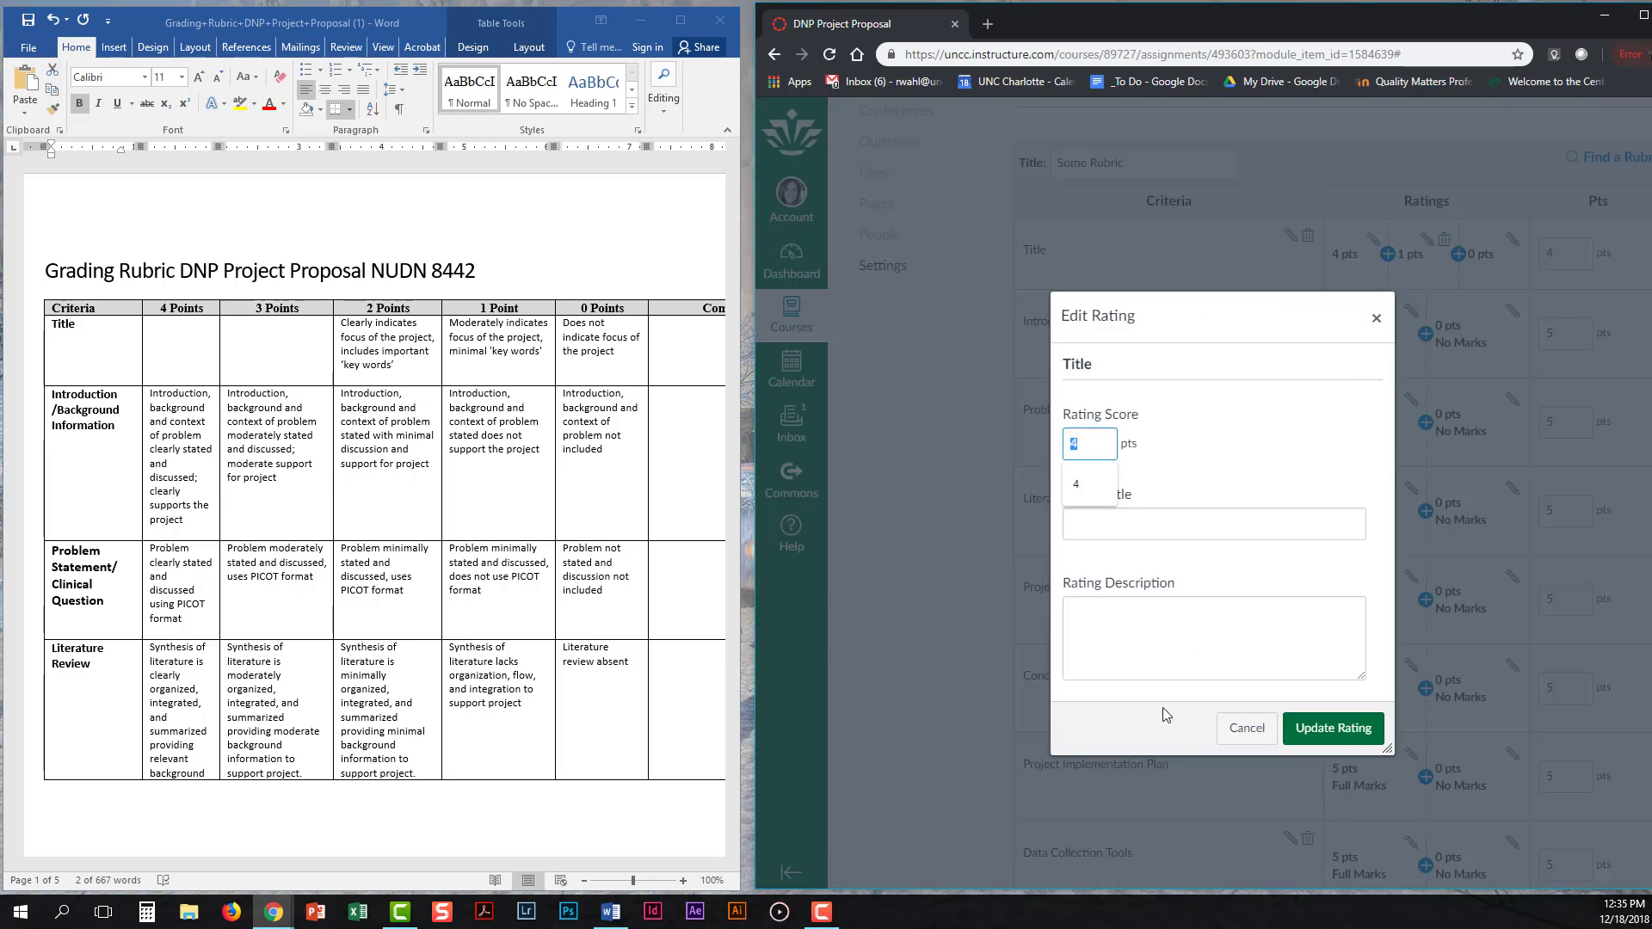
type("2")
left_click(1153, 523)
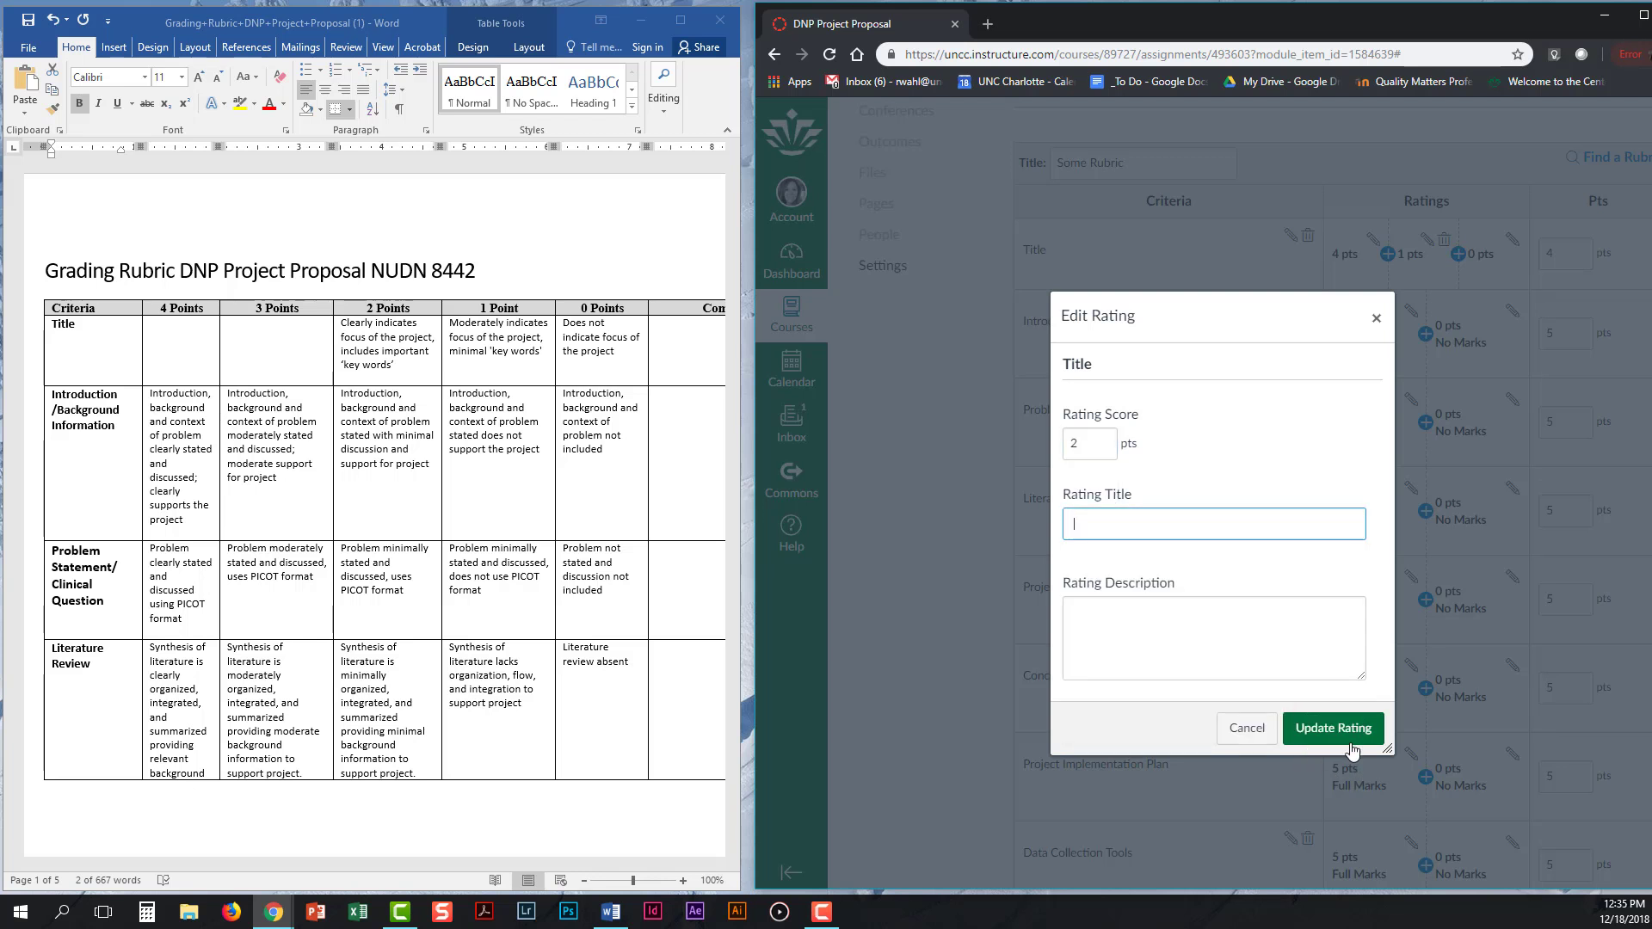
left_click(1333, 728)
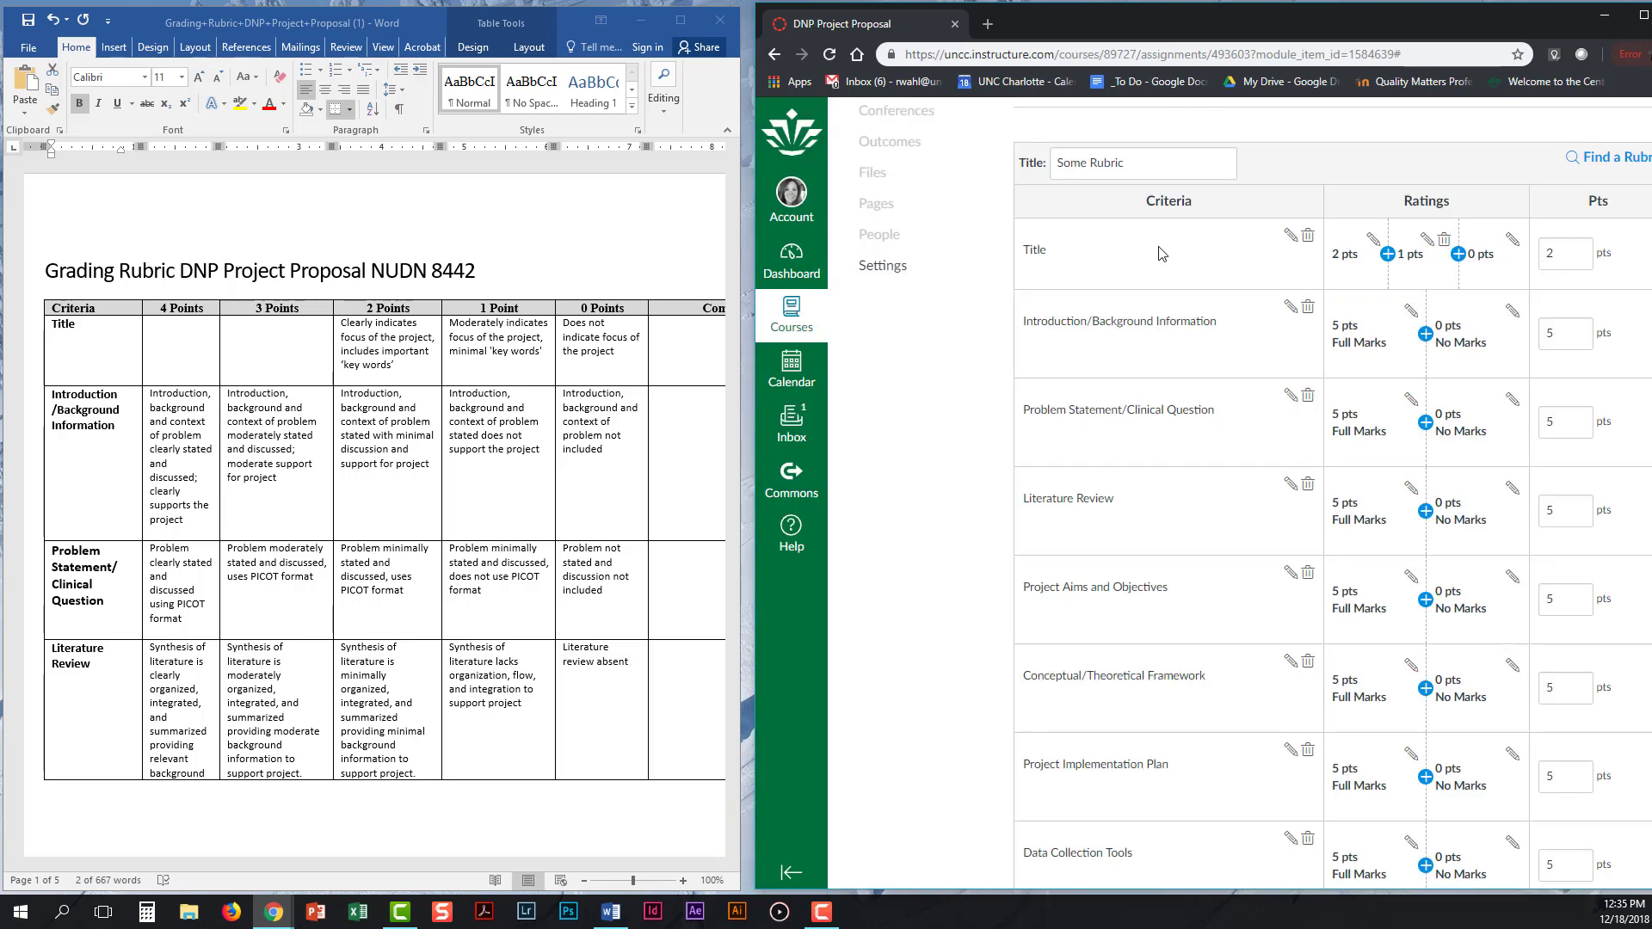
Copy the 2-point Title text, "Clearly indicates focus of the project, includes important 'key words'", from Word into the Title criterion's 2-point rating description.
left_click_drag(397, 366, 341, 325)
key("ctrl+c")
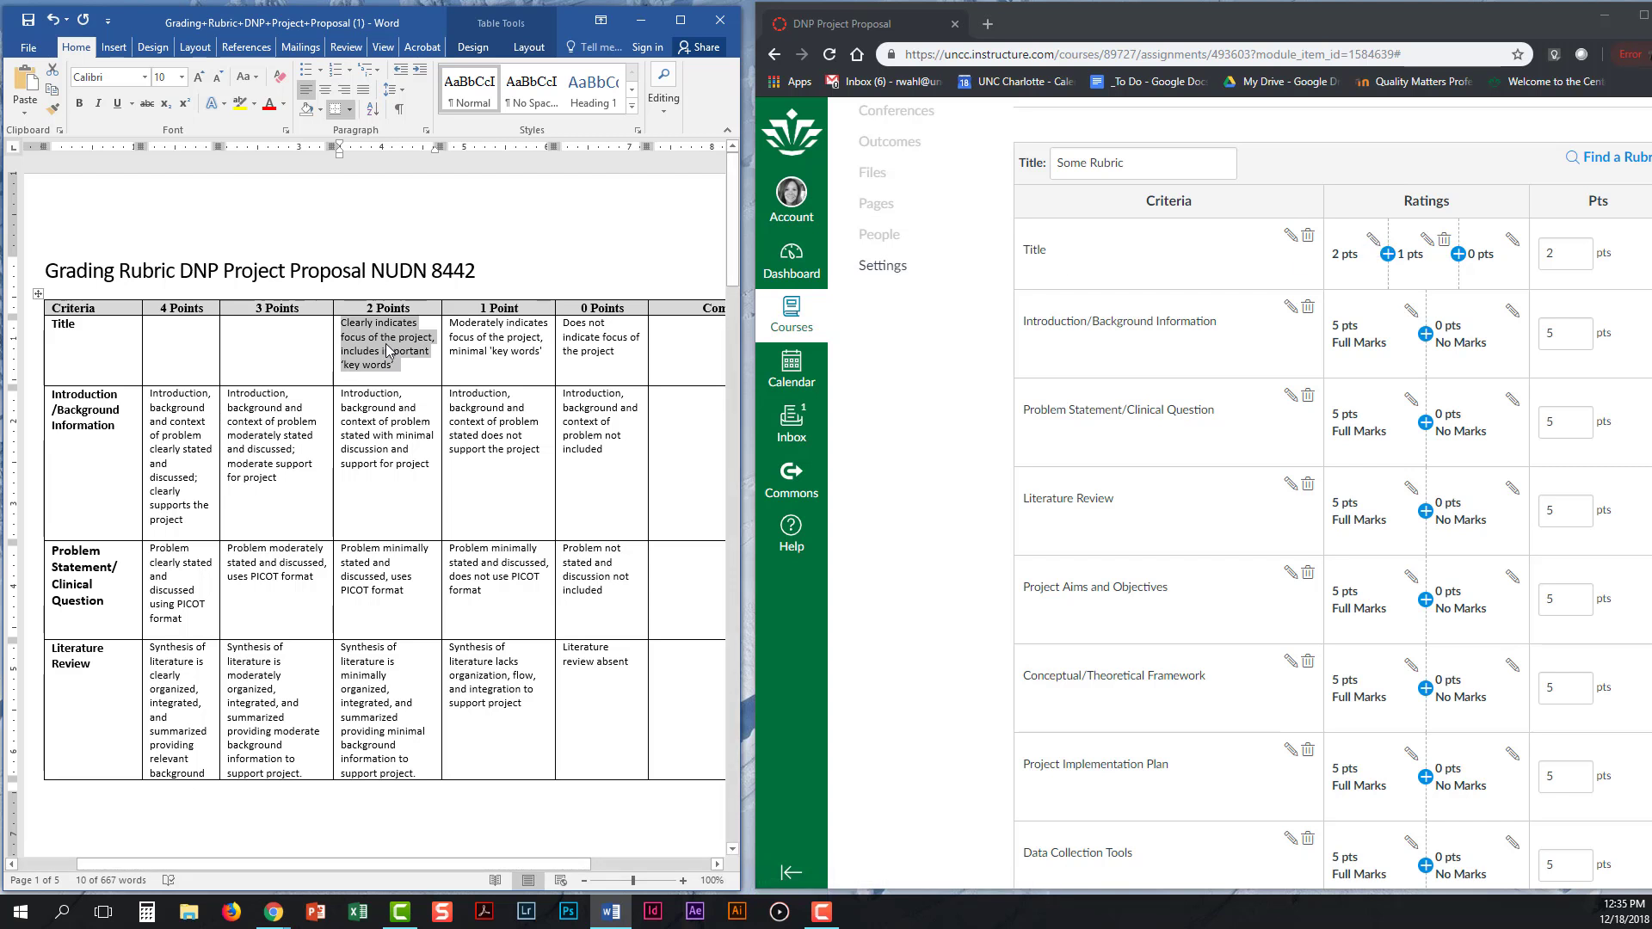
left_click(1374, 240)
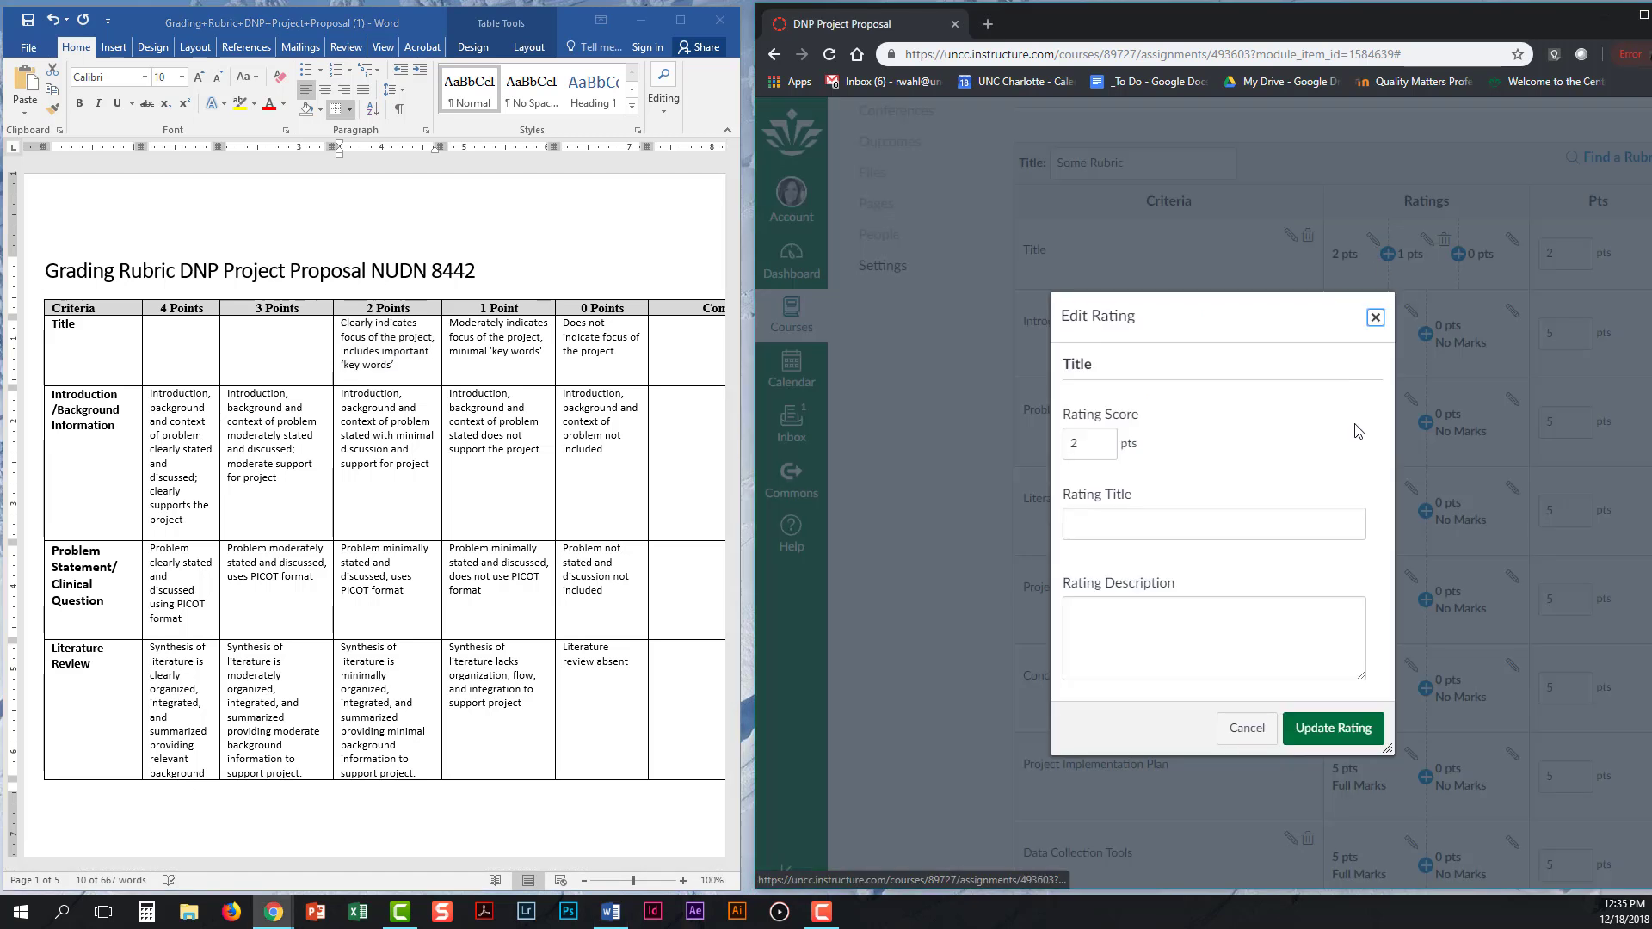
left_click(1119, 643)
key("ctrl+v")
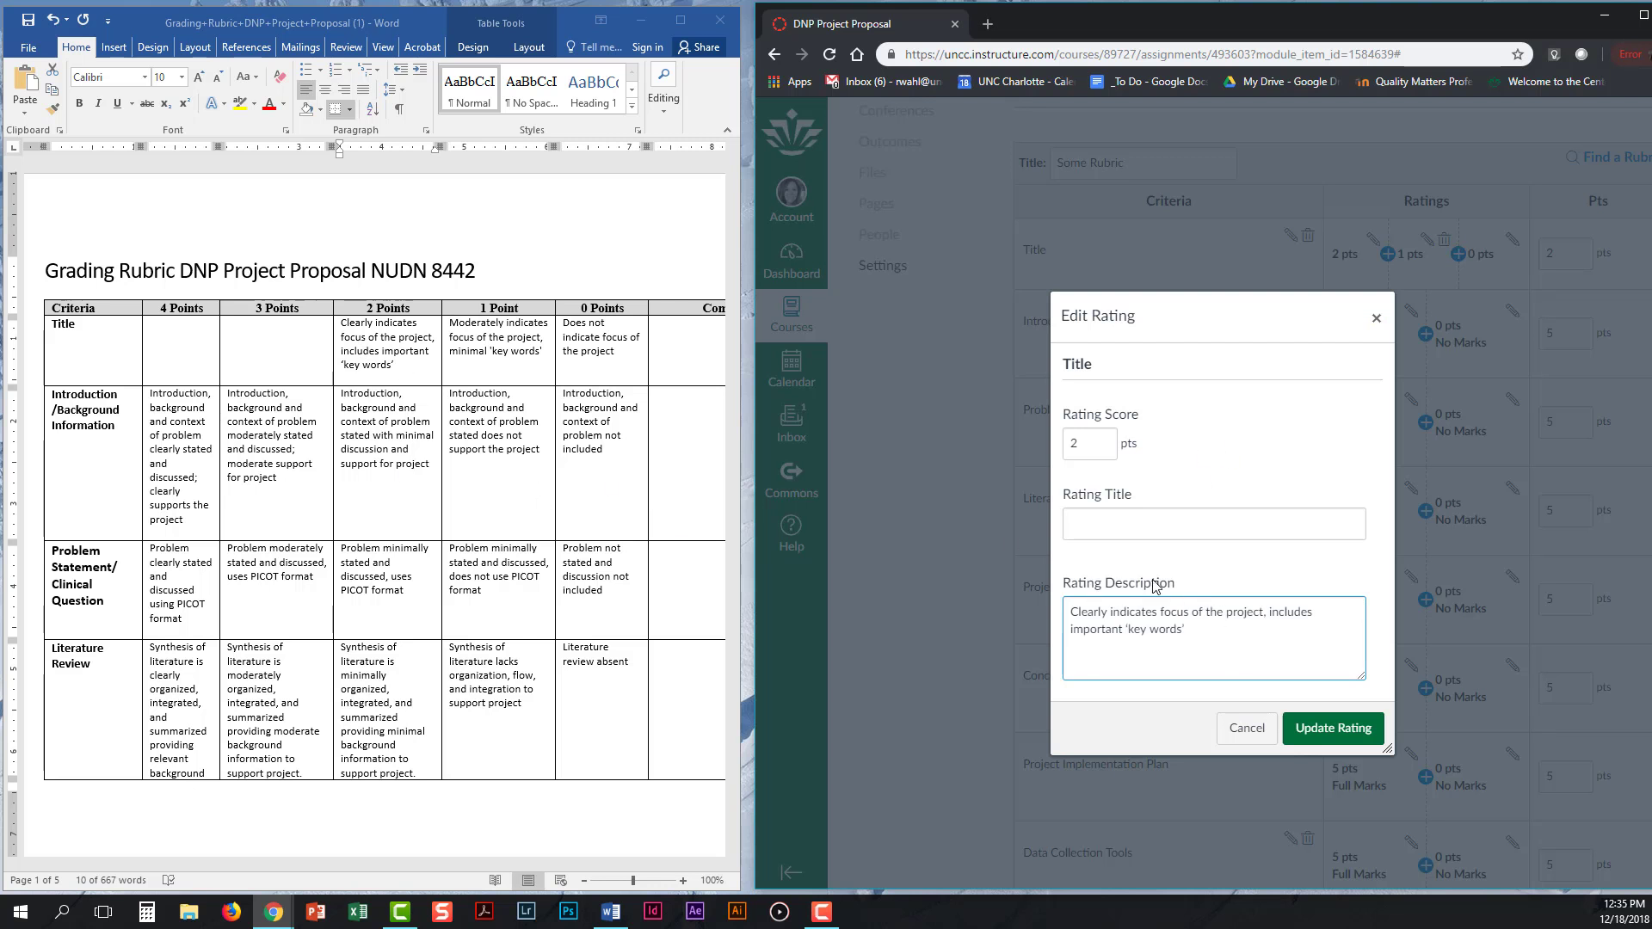
left_click(1158, 527)
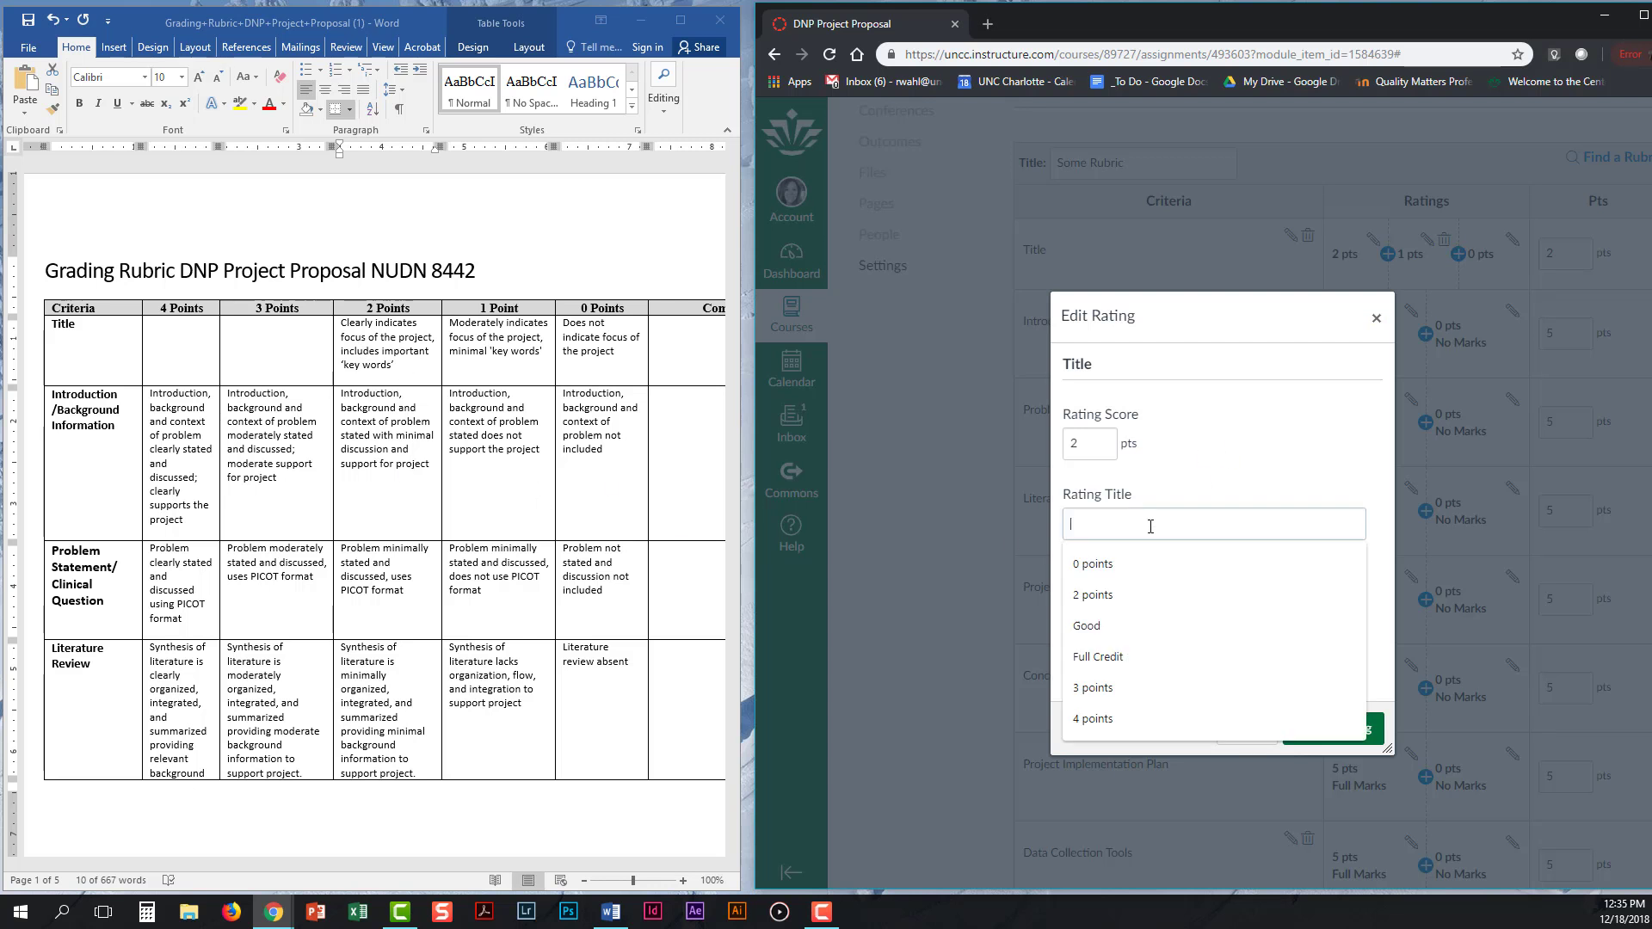
left_click(1046, 546)
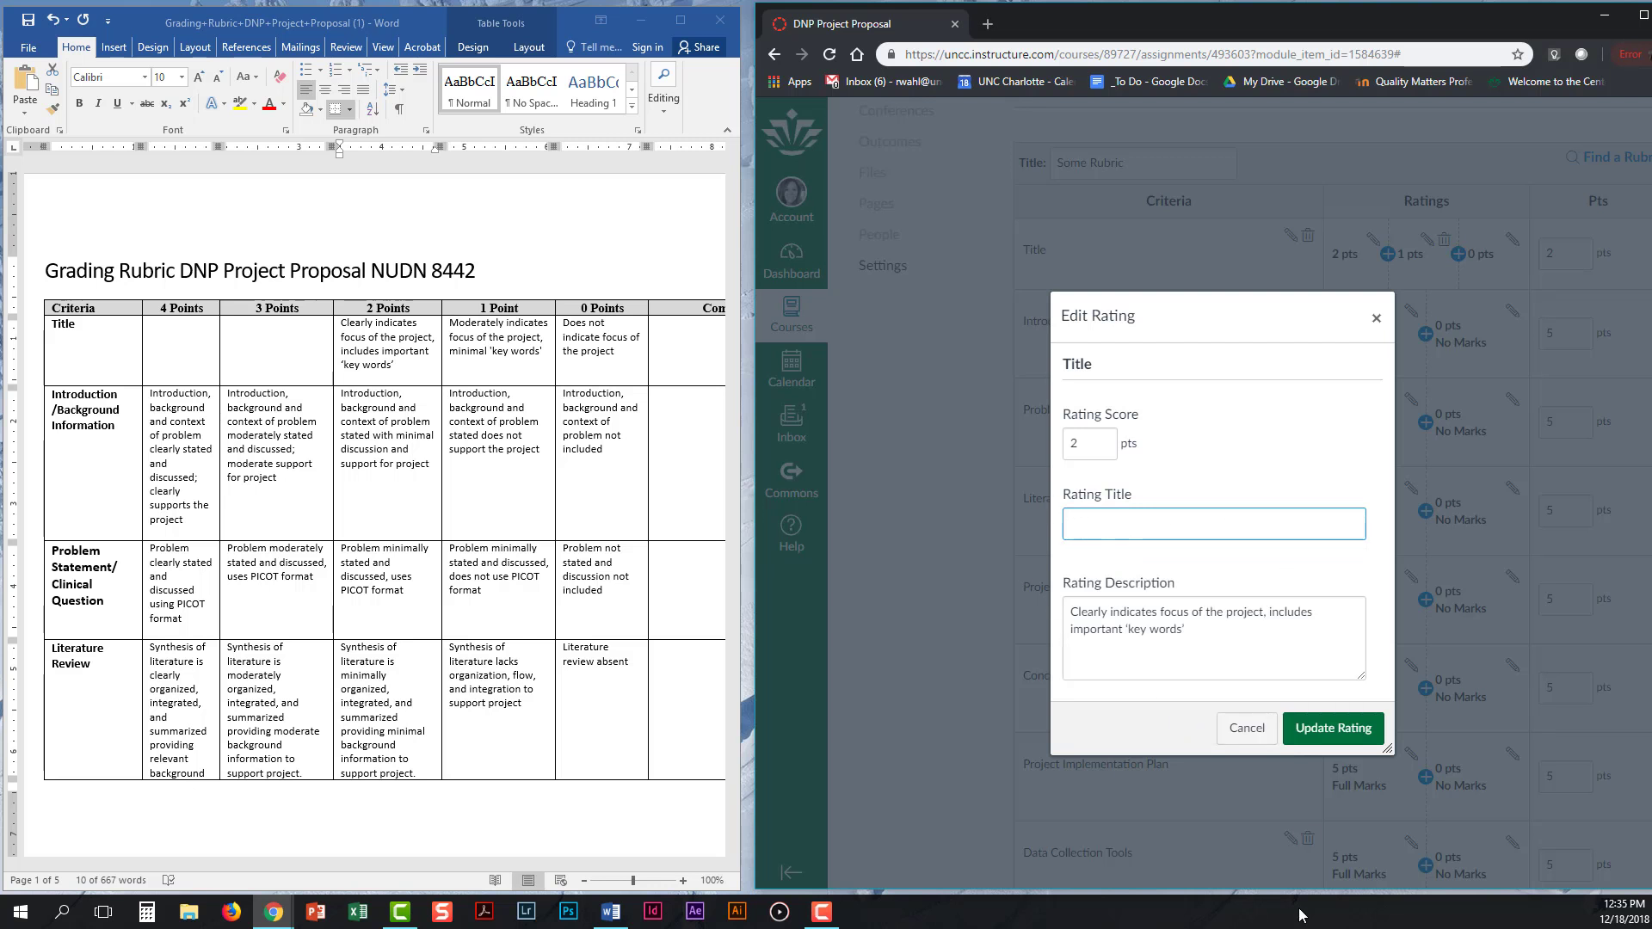
left_click(1332, 738)
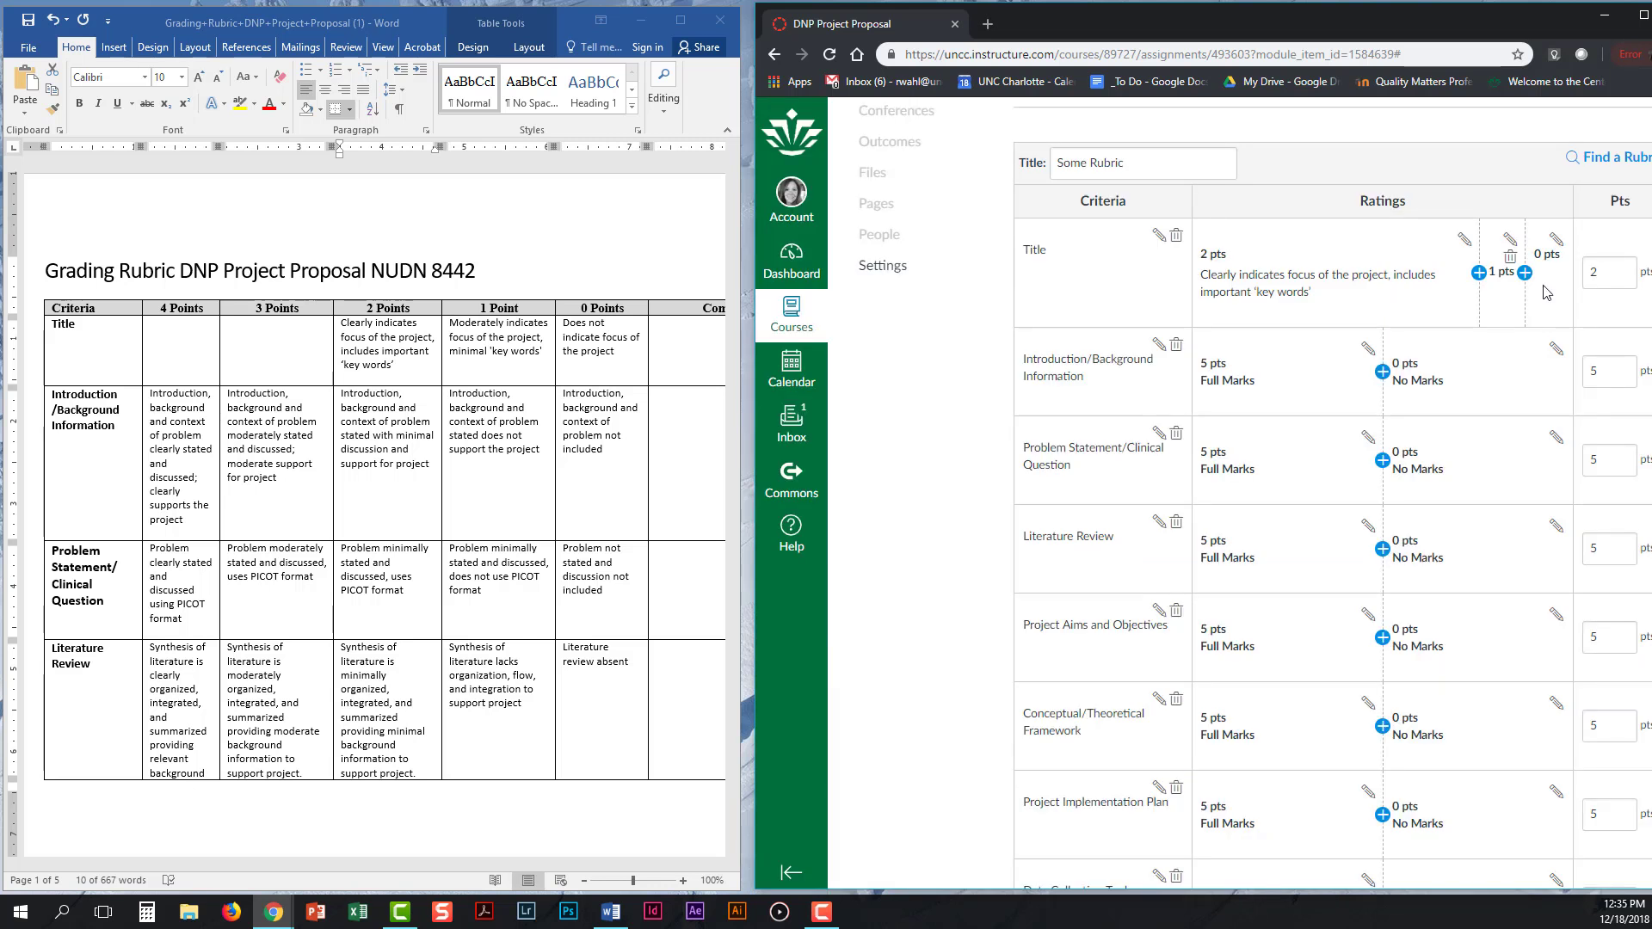
Copy "Moderately indicates focus of the project, minimal 'key words'" from Word into the Title criterion's 1-point rating description.
left_click(497, 344)
left_click_drag(544, 352, 461, 327)
key("ctrl+c")
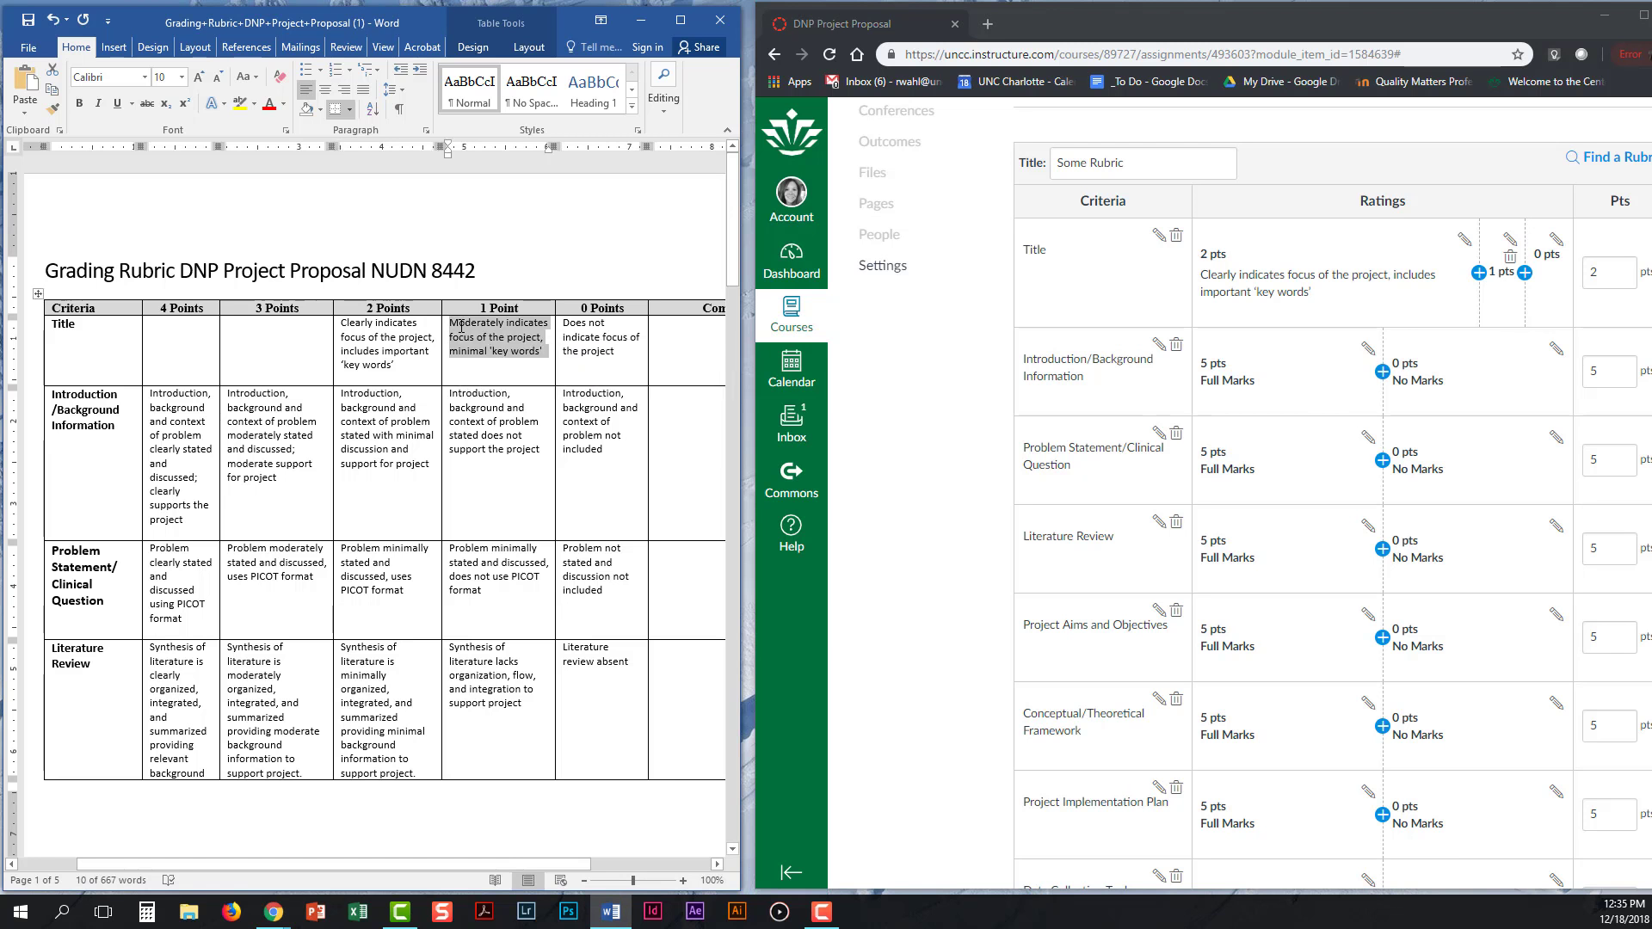
left_click(1511, 239)
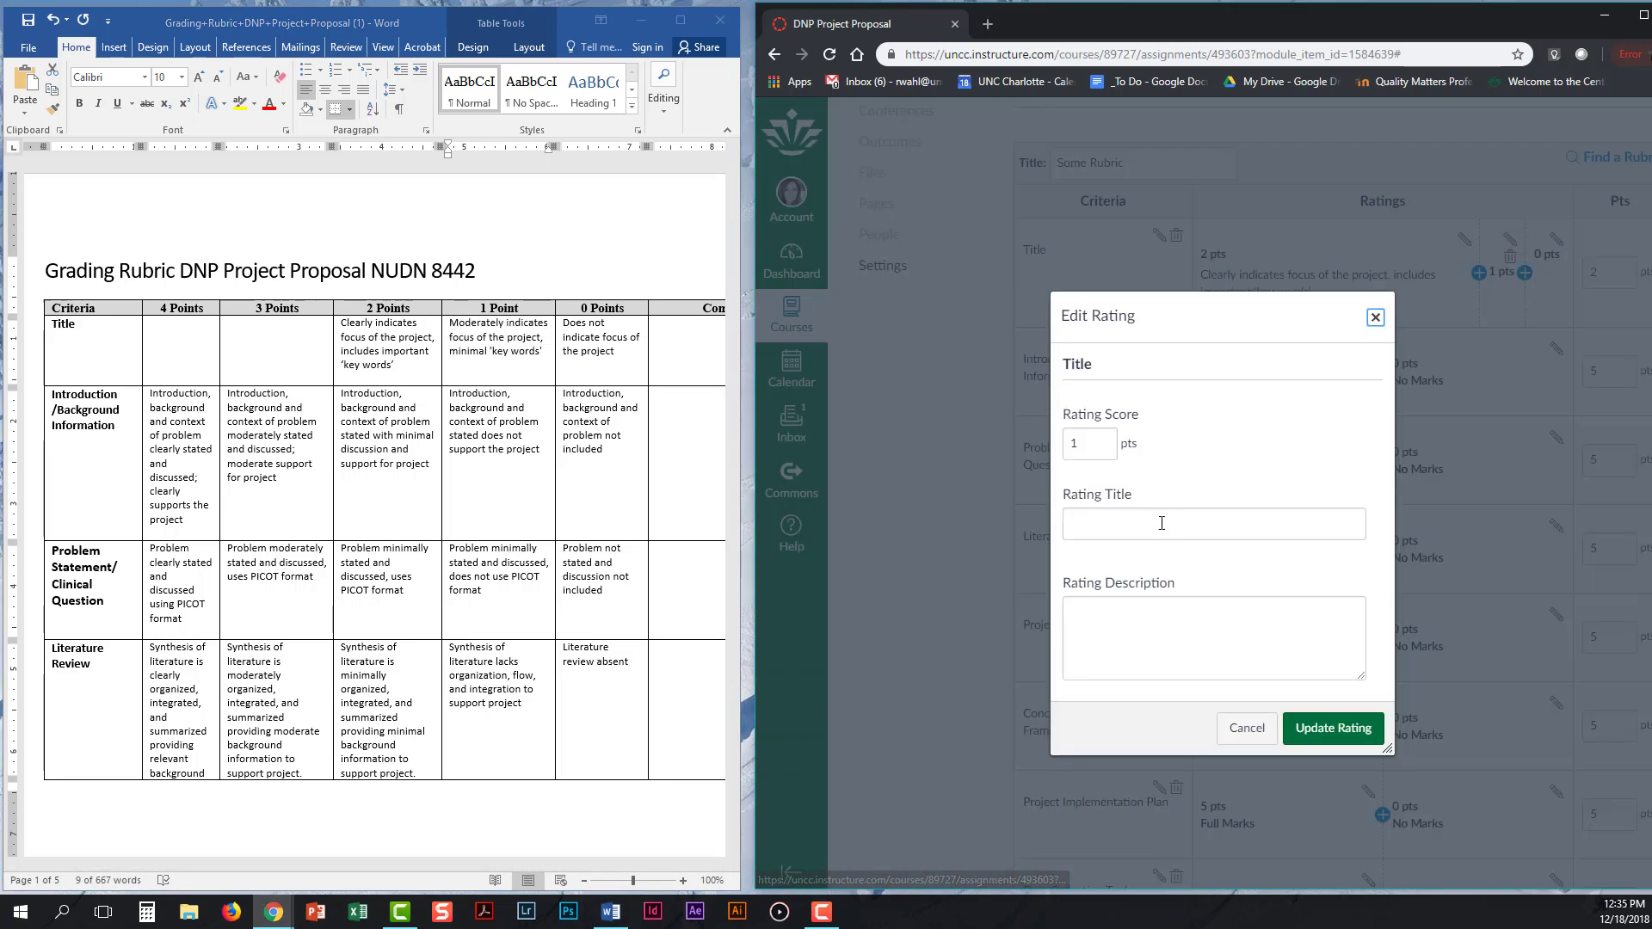
left_click(1067, 619)
key("ctrl+v")
left_click(1106, 521)
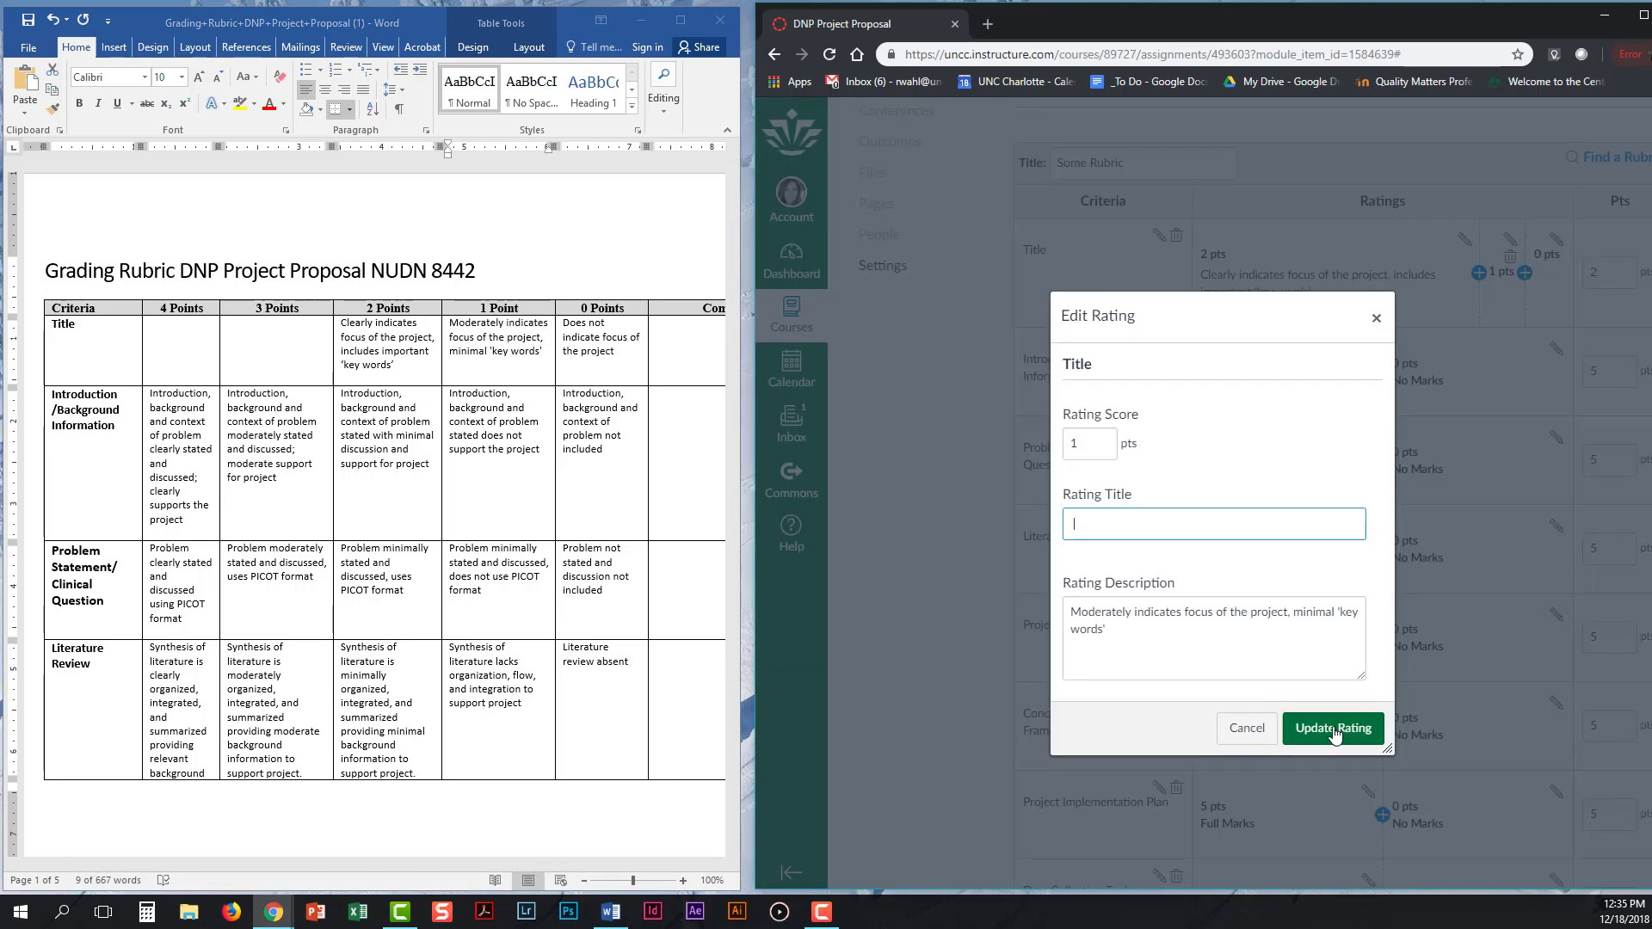
left_click(1334, 729)
Copy "Does not indicate focus of the project" from Word into the Title criterion's 0-point rating description.
left_click_drag(618, 352, 562, 327)
key("ctrl+c")
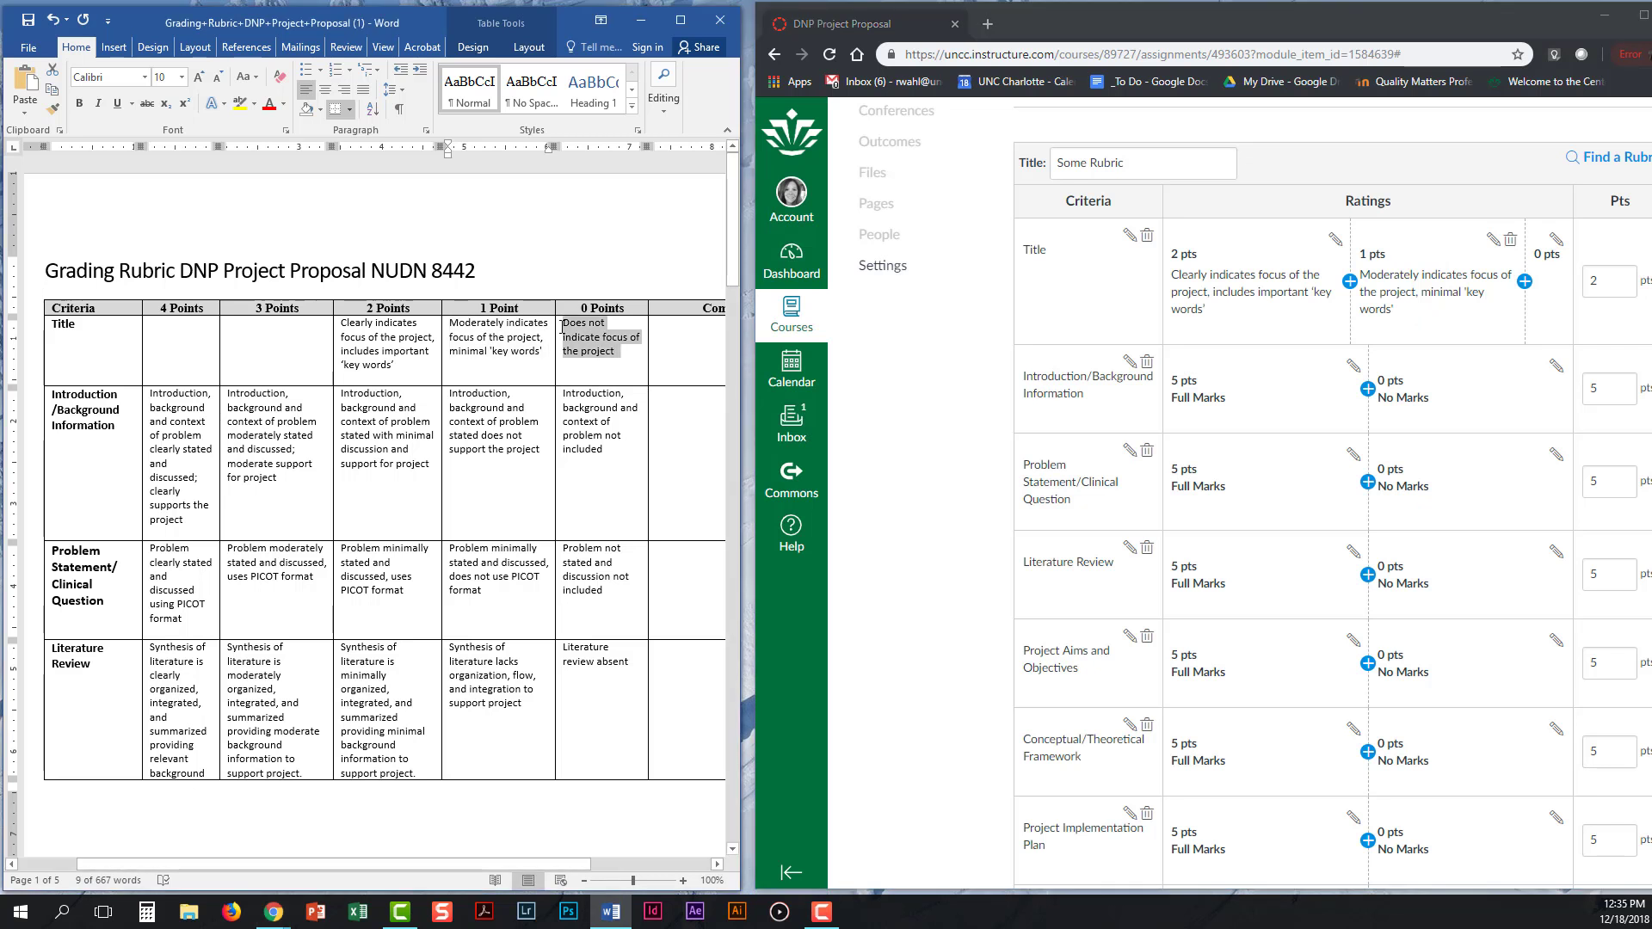
left_click(1555, 240)
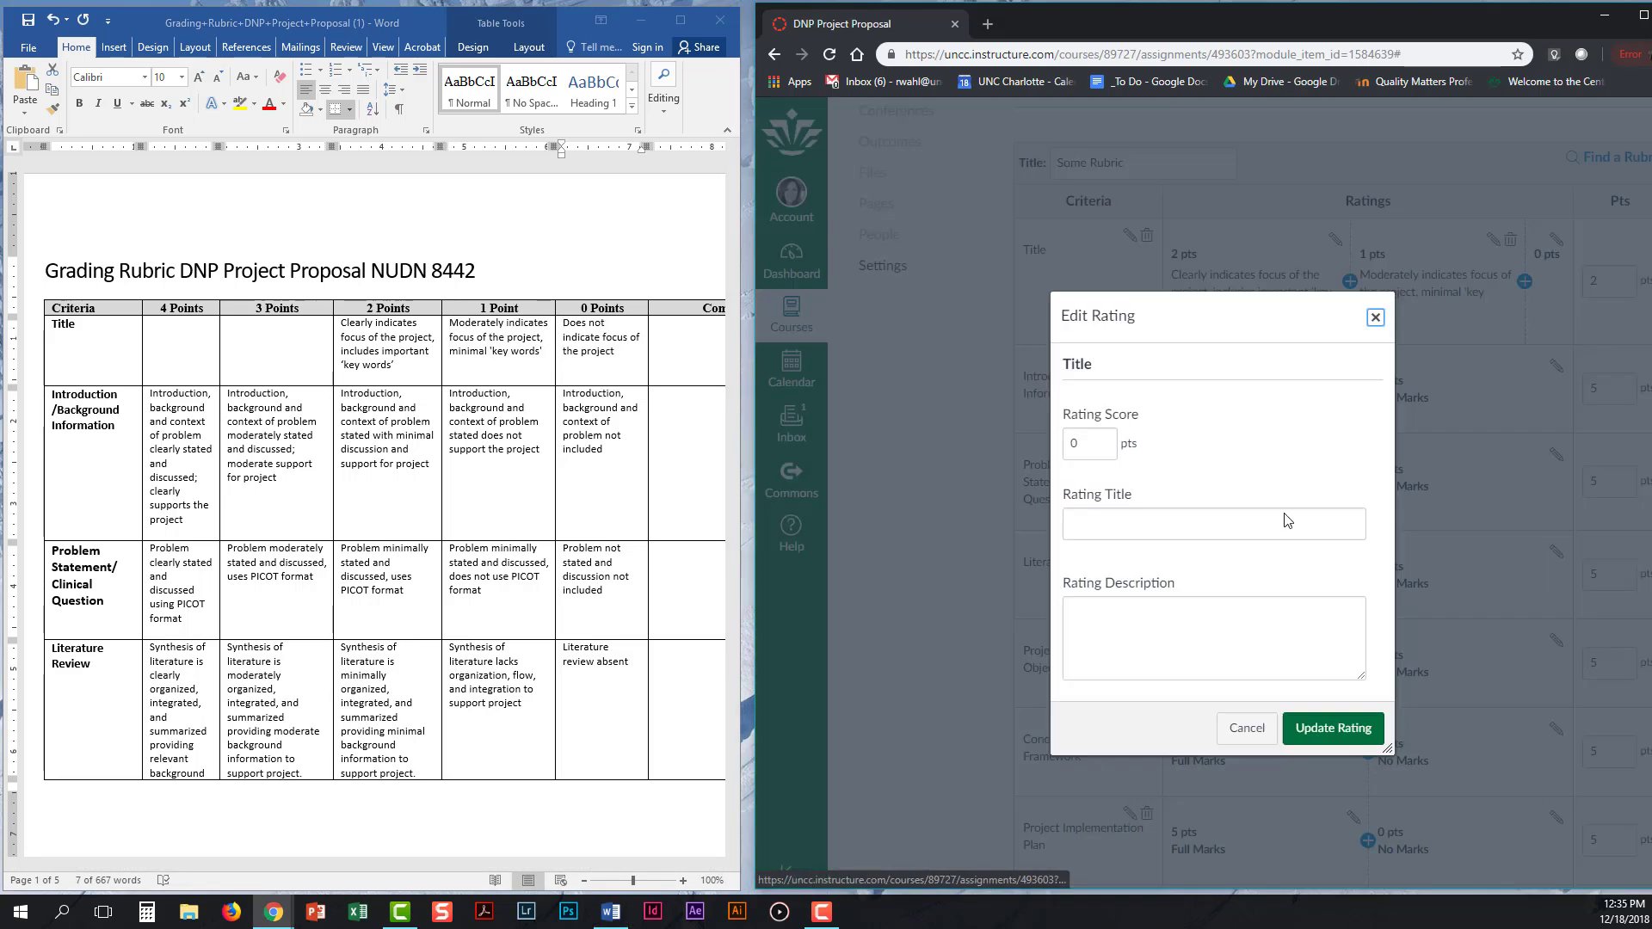
left_click(1288, 520)
left_click(1143, 659)
key("ctrl+v")
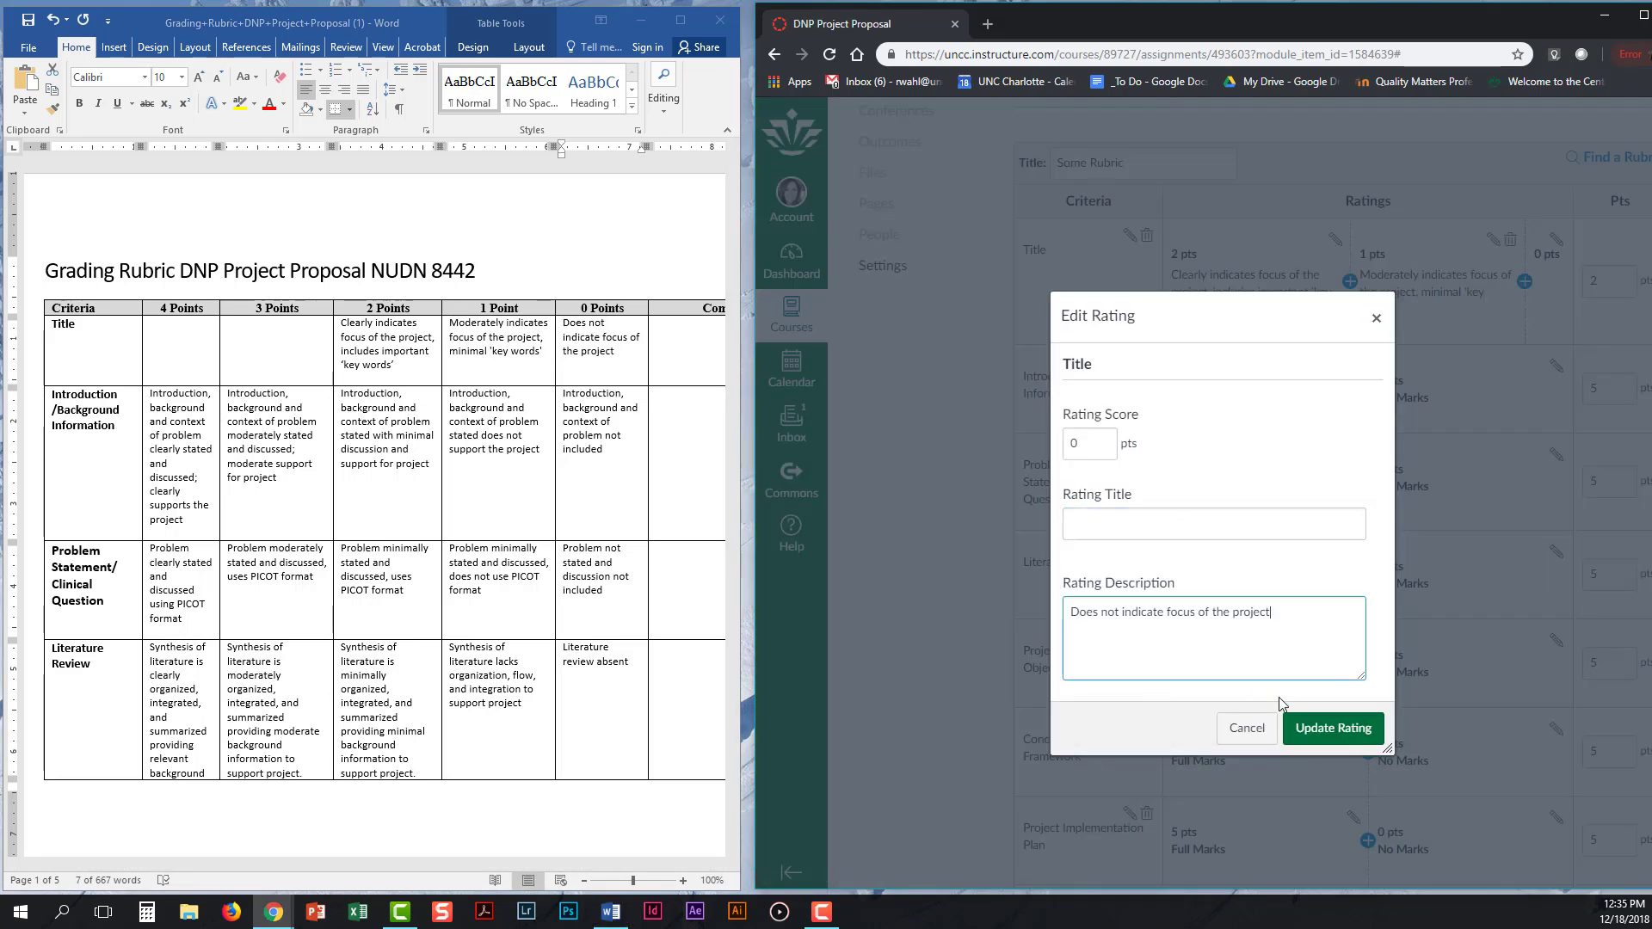
left_click(1334, 728)
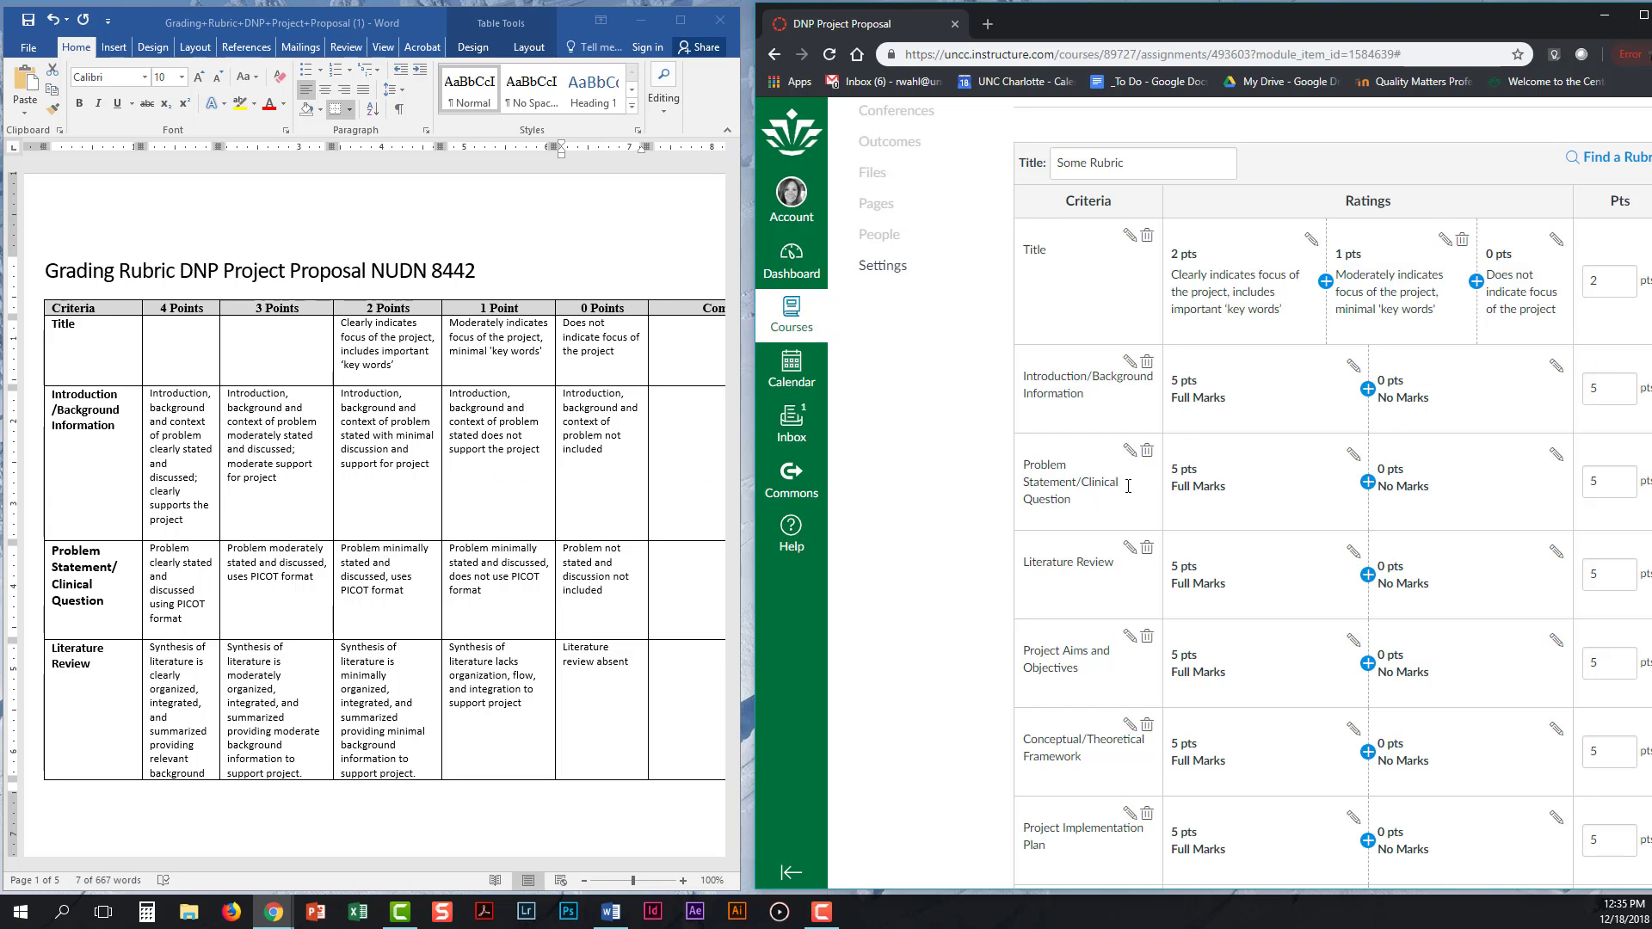
Clear the Full Marks title of the Introduction/Background Information rating and fill its description with the 4 Points text from Word.
left_click(180, 484)
left_click_drag(187, 522, 151, 394)
key("ctrl+c")
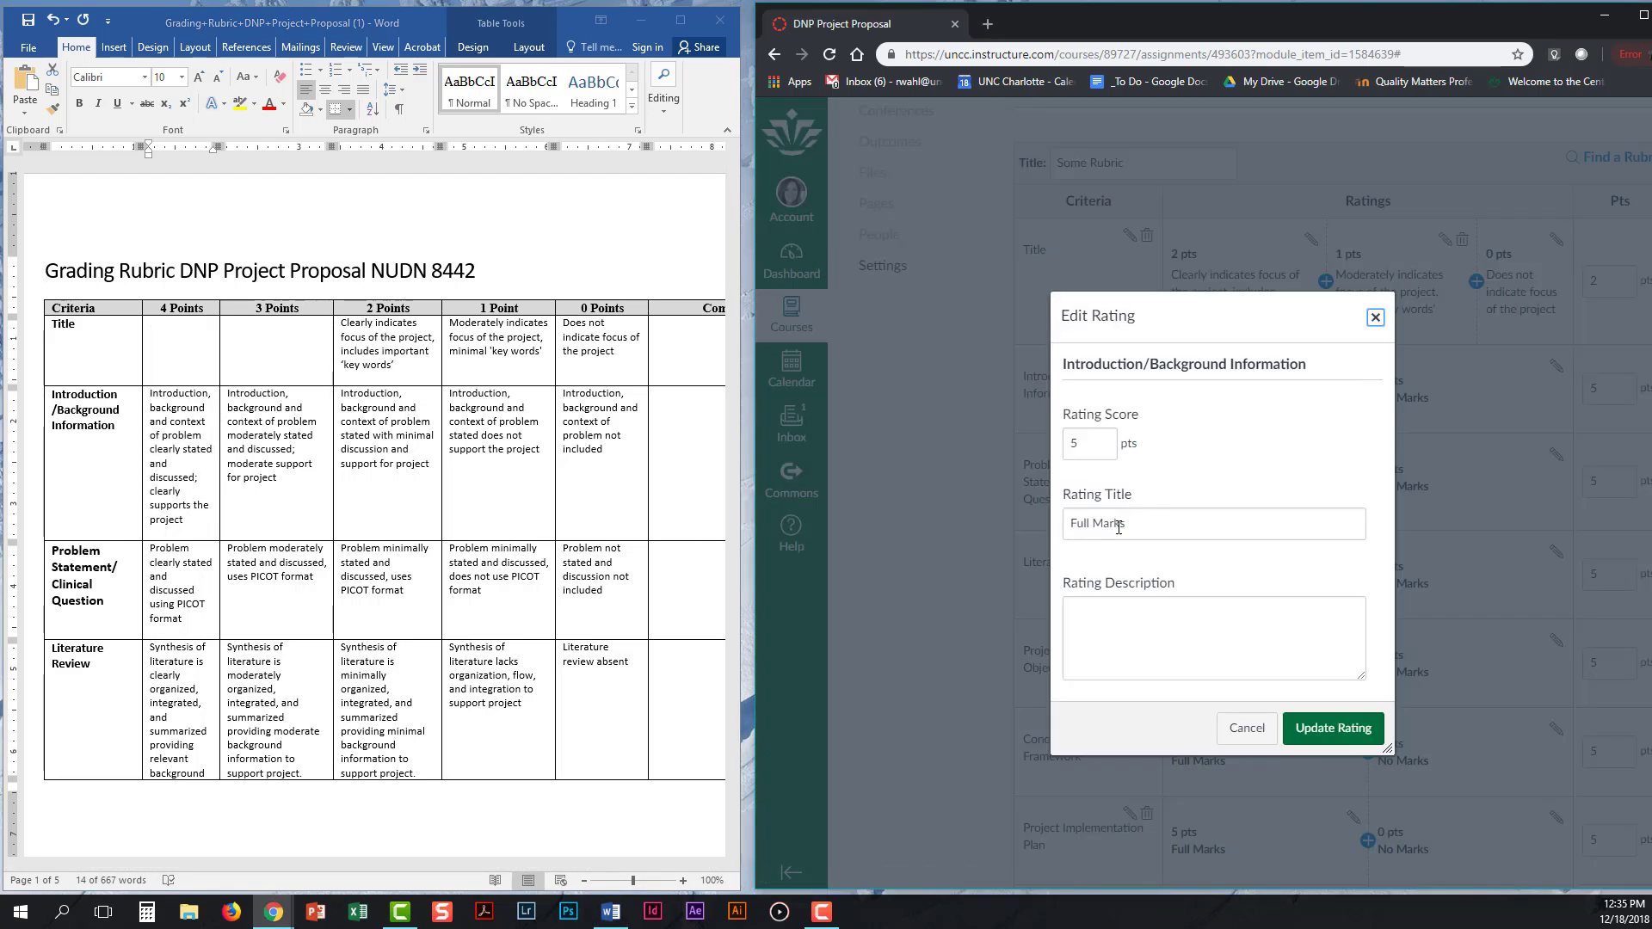
triple_click(1119, 527)
key("BackSpace")
left_click(1304, 624)
key("ctrl+v")
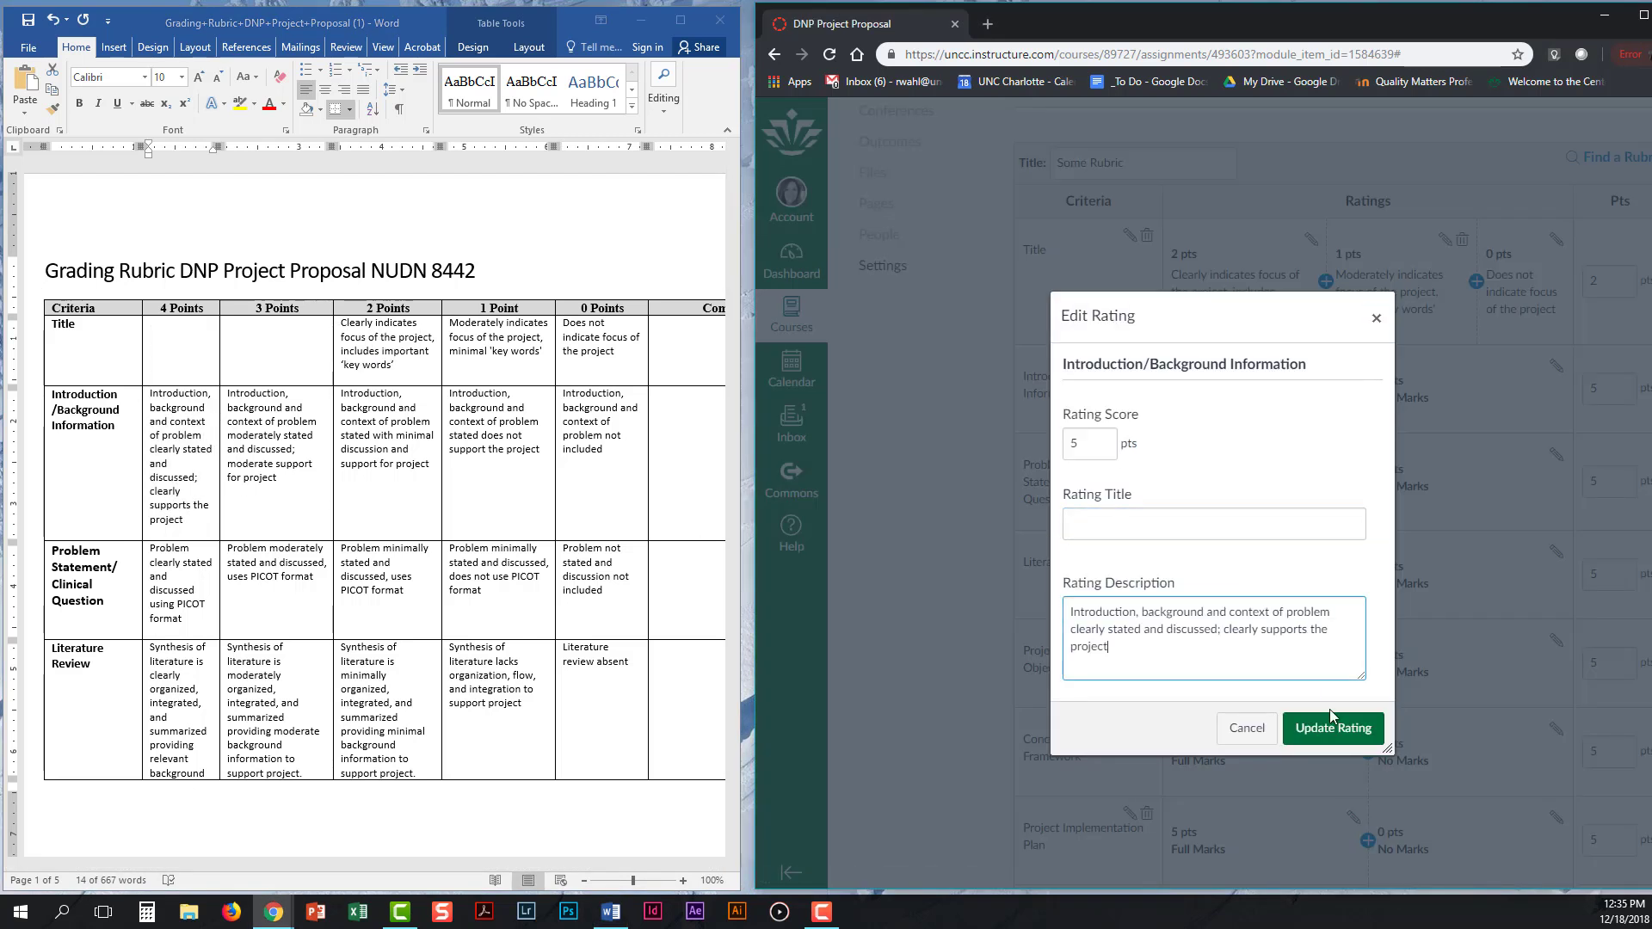
left_click(1333, 728)
Add a 3-point rating to Introduction/Background Information and fill its description with the 3 Points text from Word.
left_click(1521, 399)
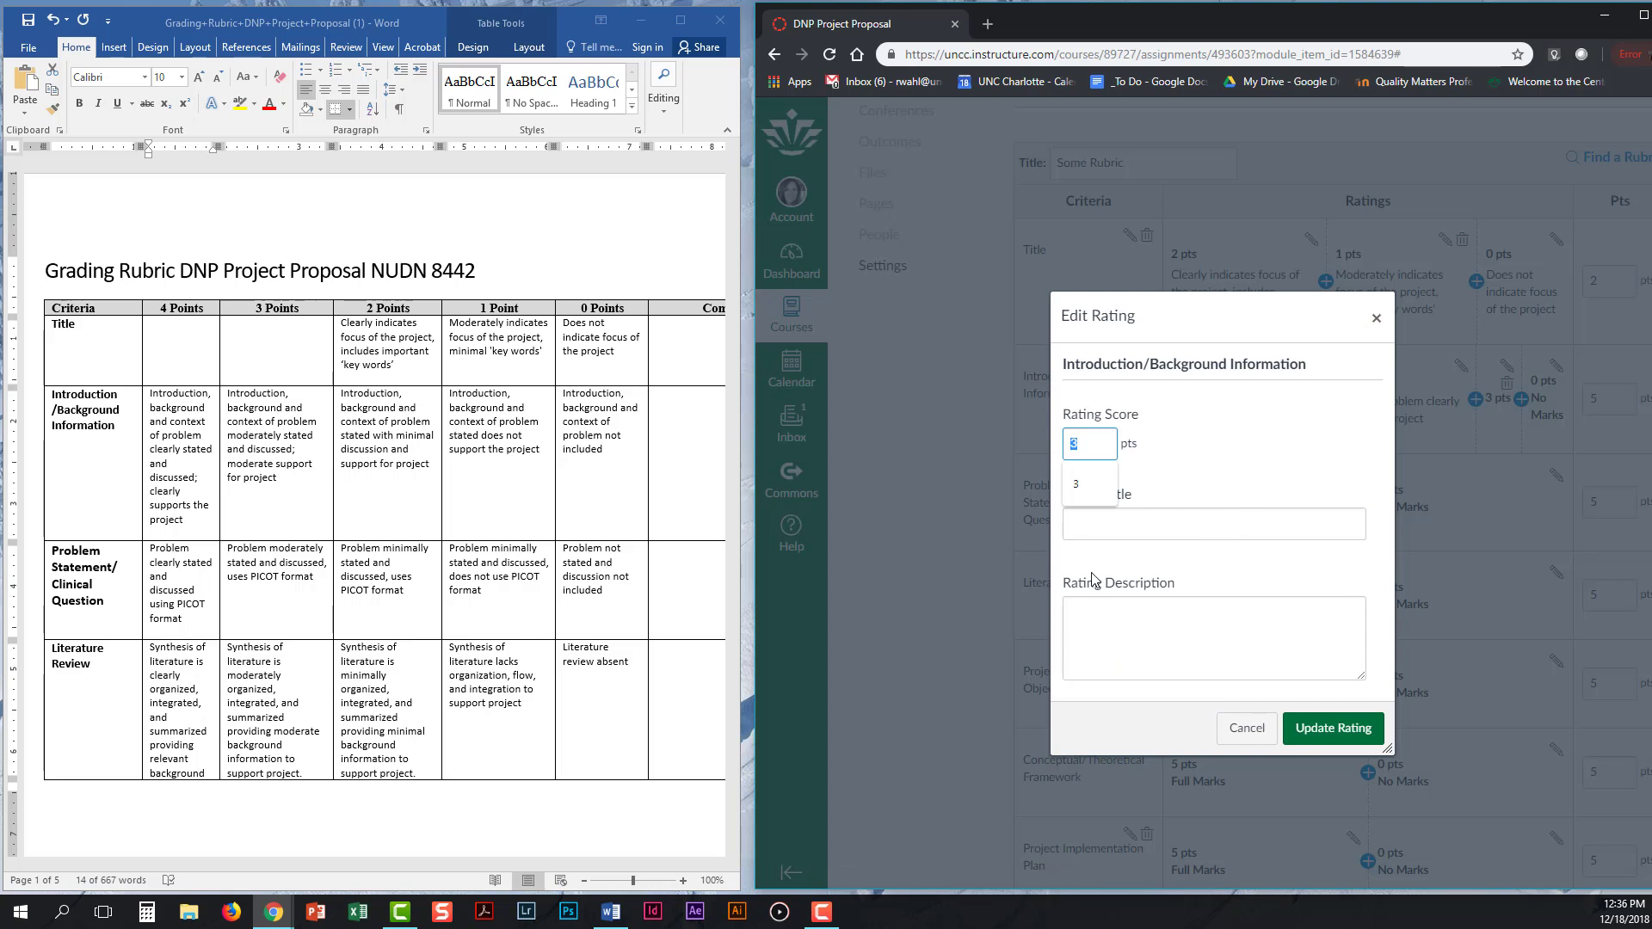
type("3")
left_click_drag(281, 479, 226, 400)
key("ctrl+c")
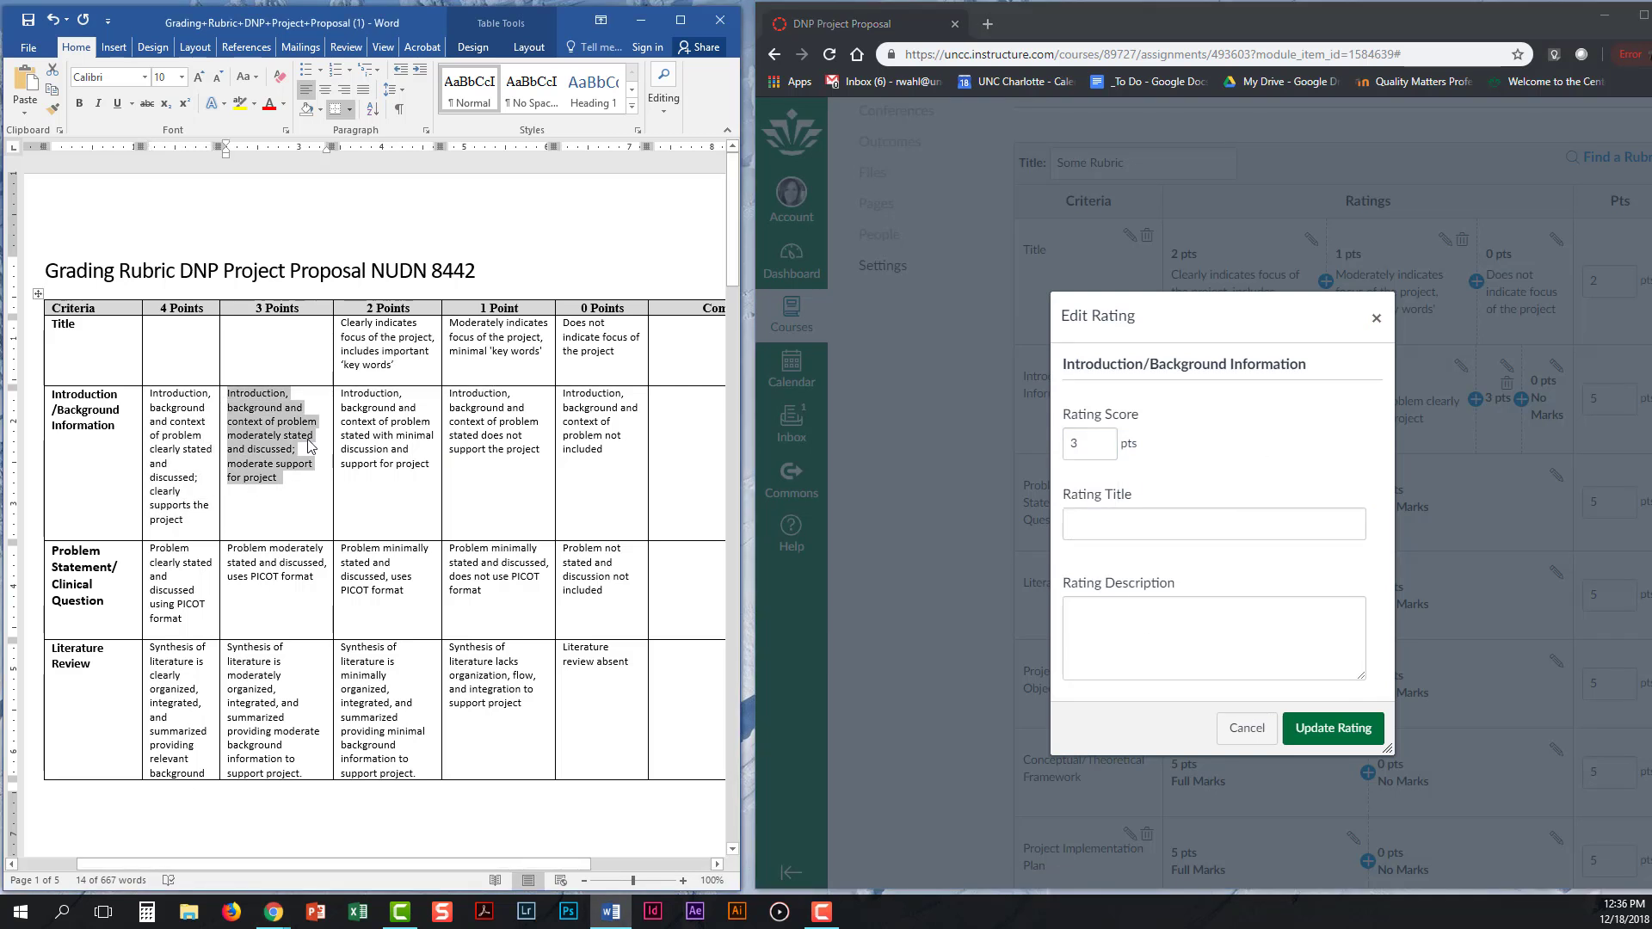
left_click(1213, 637)
key("ctrl+v")
key("shift+Tab")
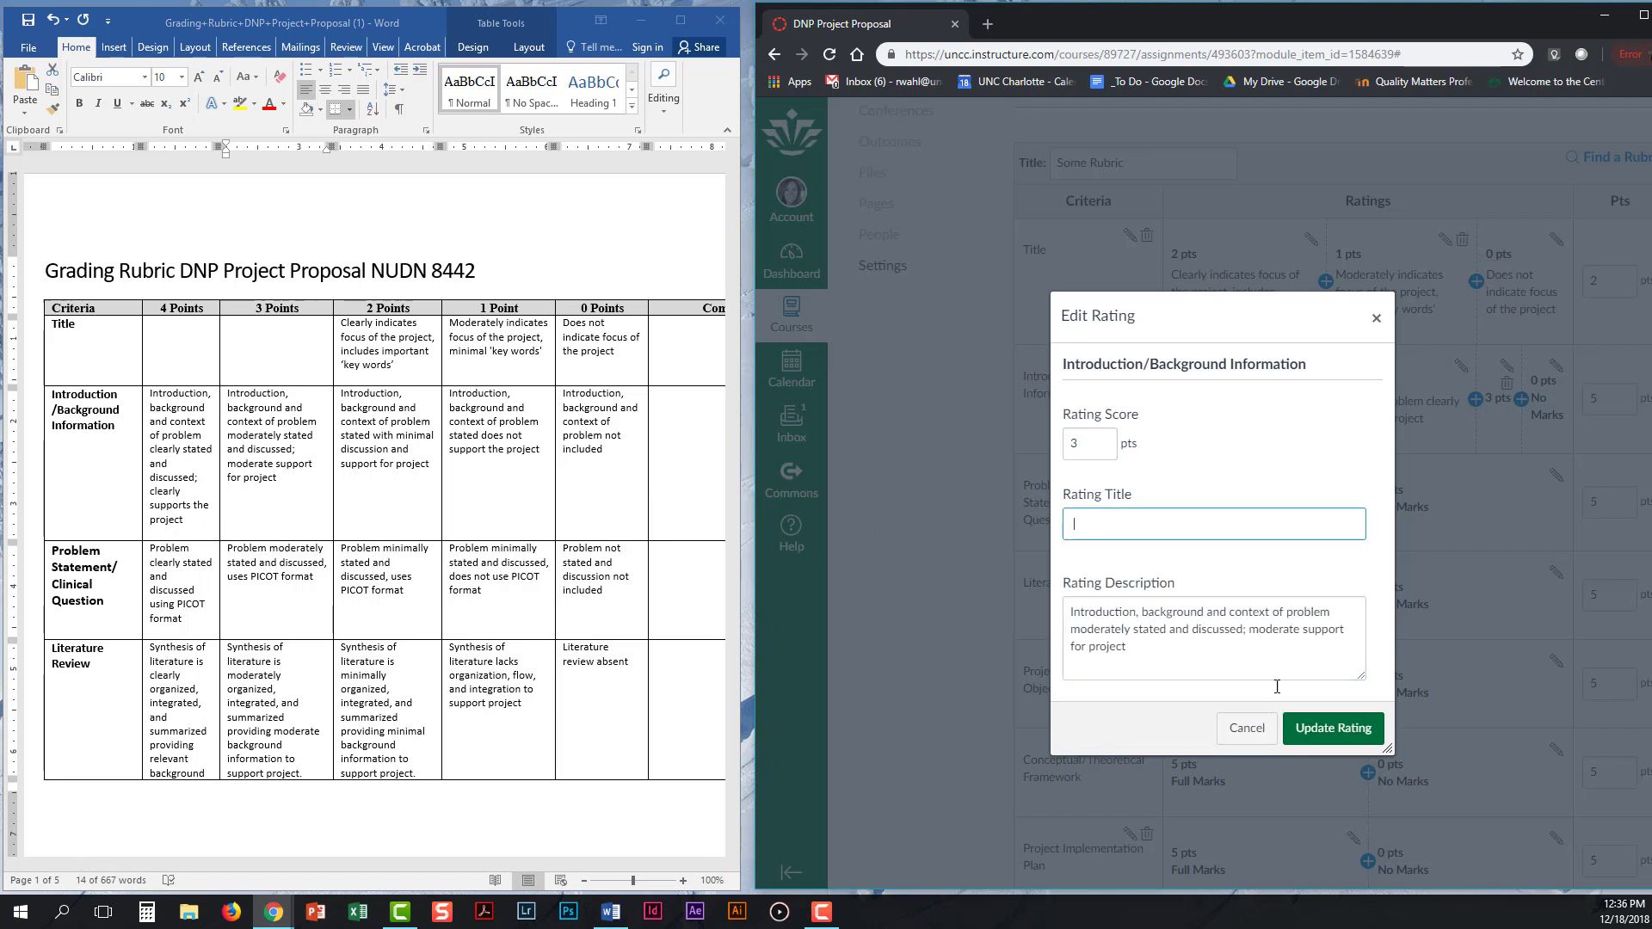
left_click(1333, 728)
Set the score of the highest Introduction/Background Information rating to 4 points.
left_click(1324, 368)
double_click(1086, 444)
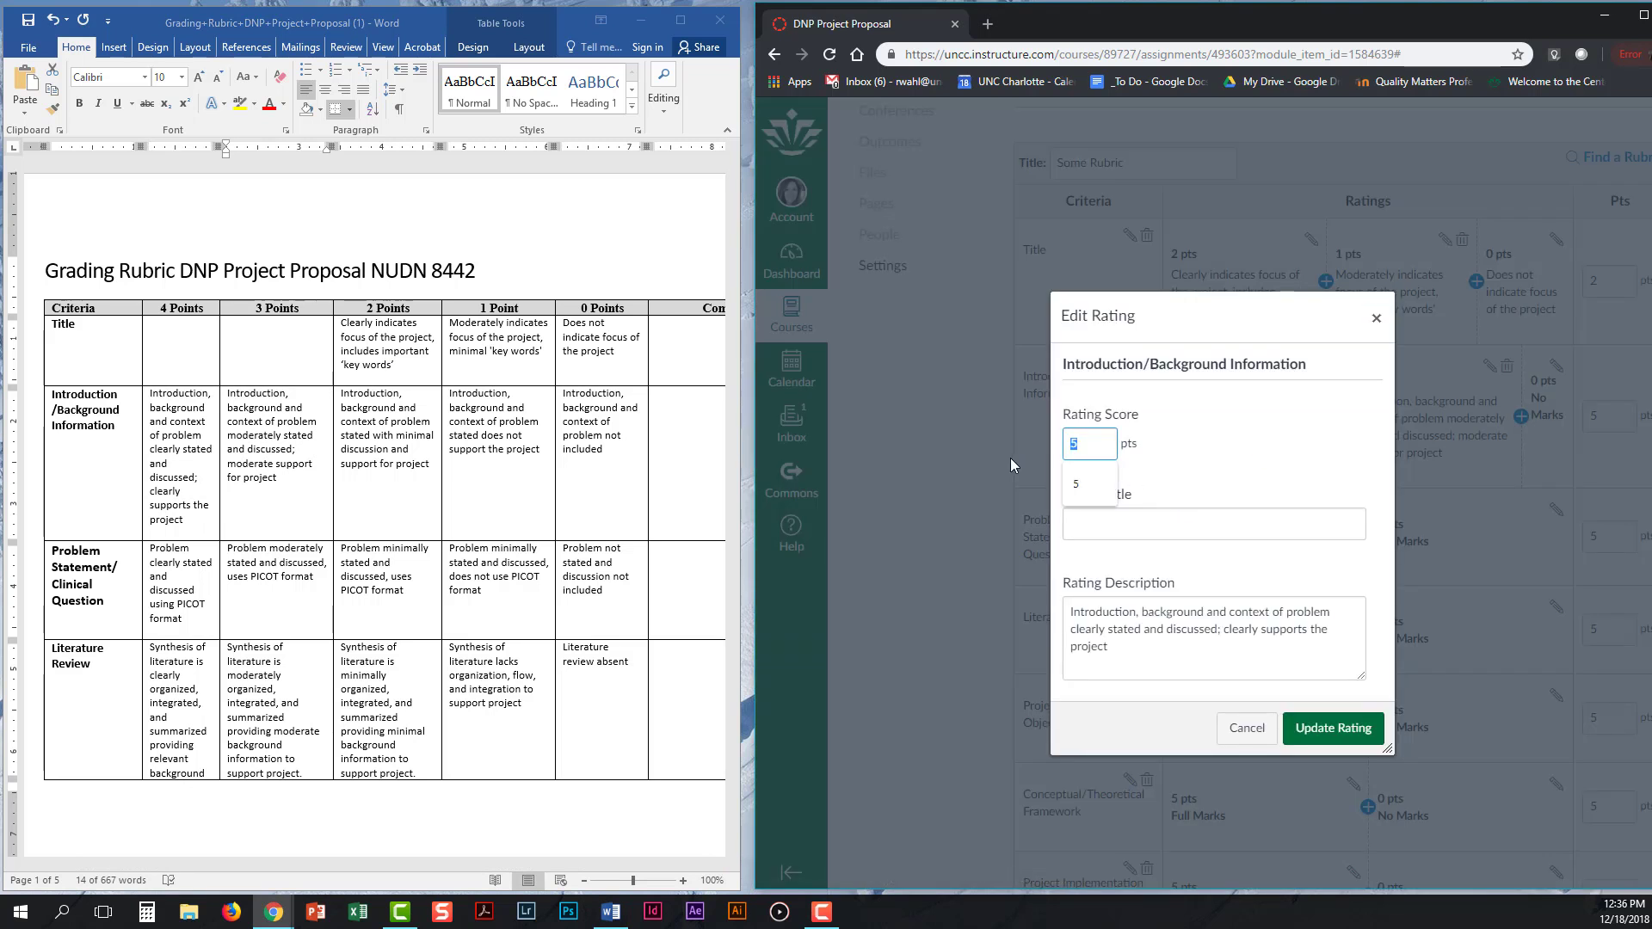
type("4")
key("Tab")
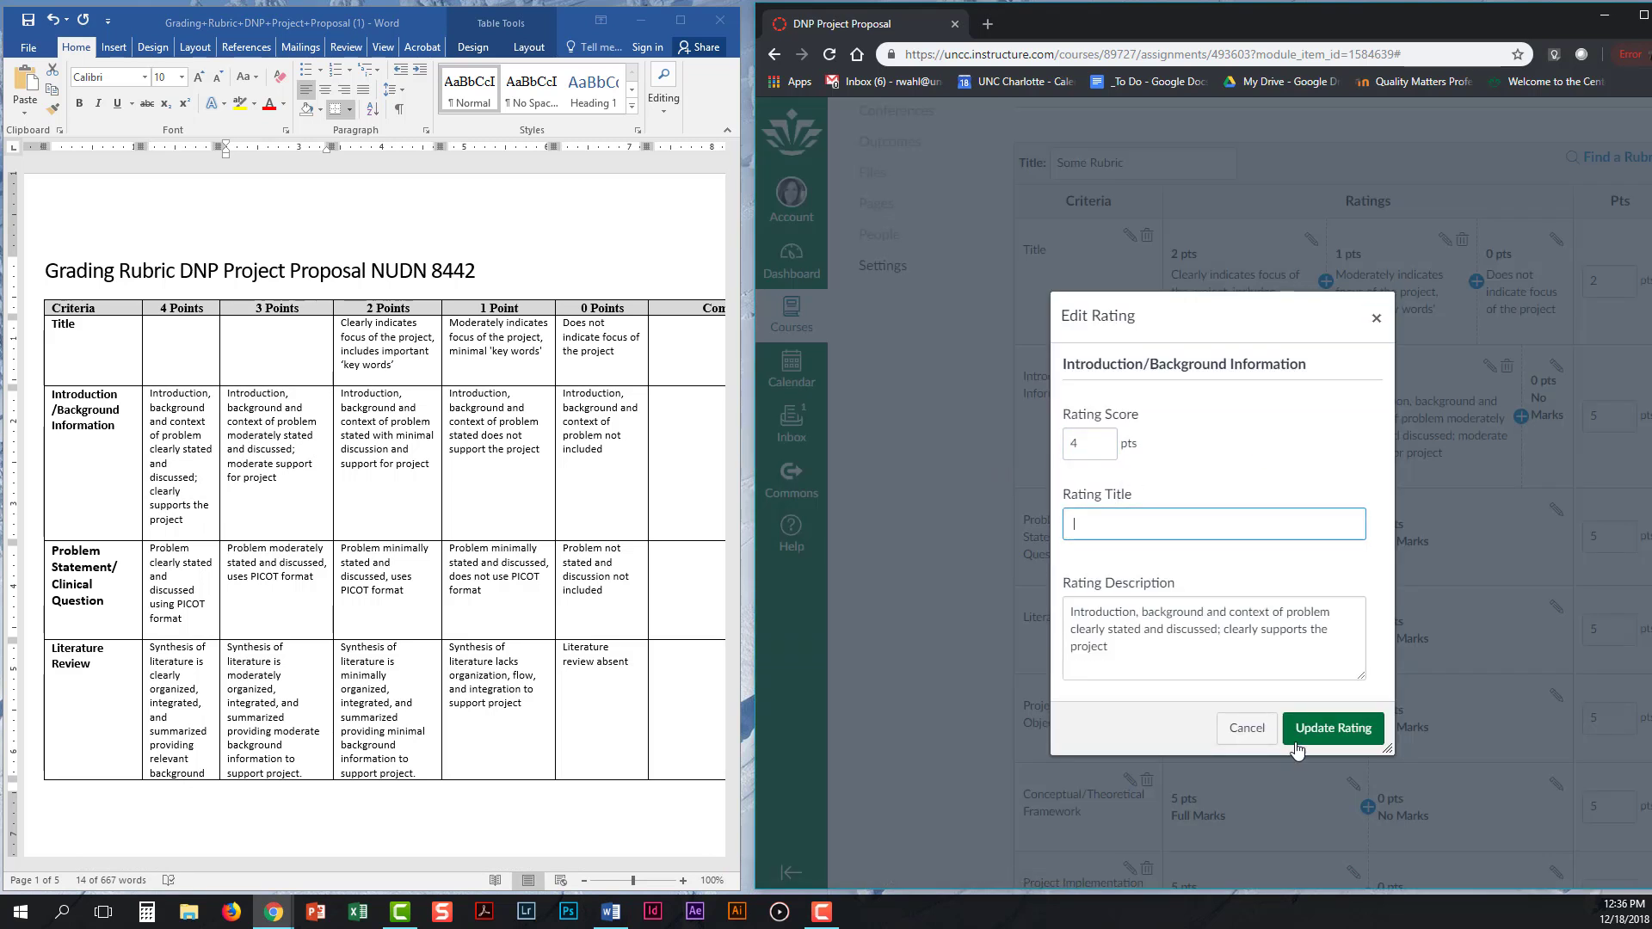
left_click(1352, 736)
Set the score of the "moderately stated and discussed" rating in Introduction/Background Information to 3 points.
left_click(1490, 367)
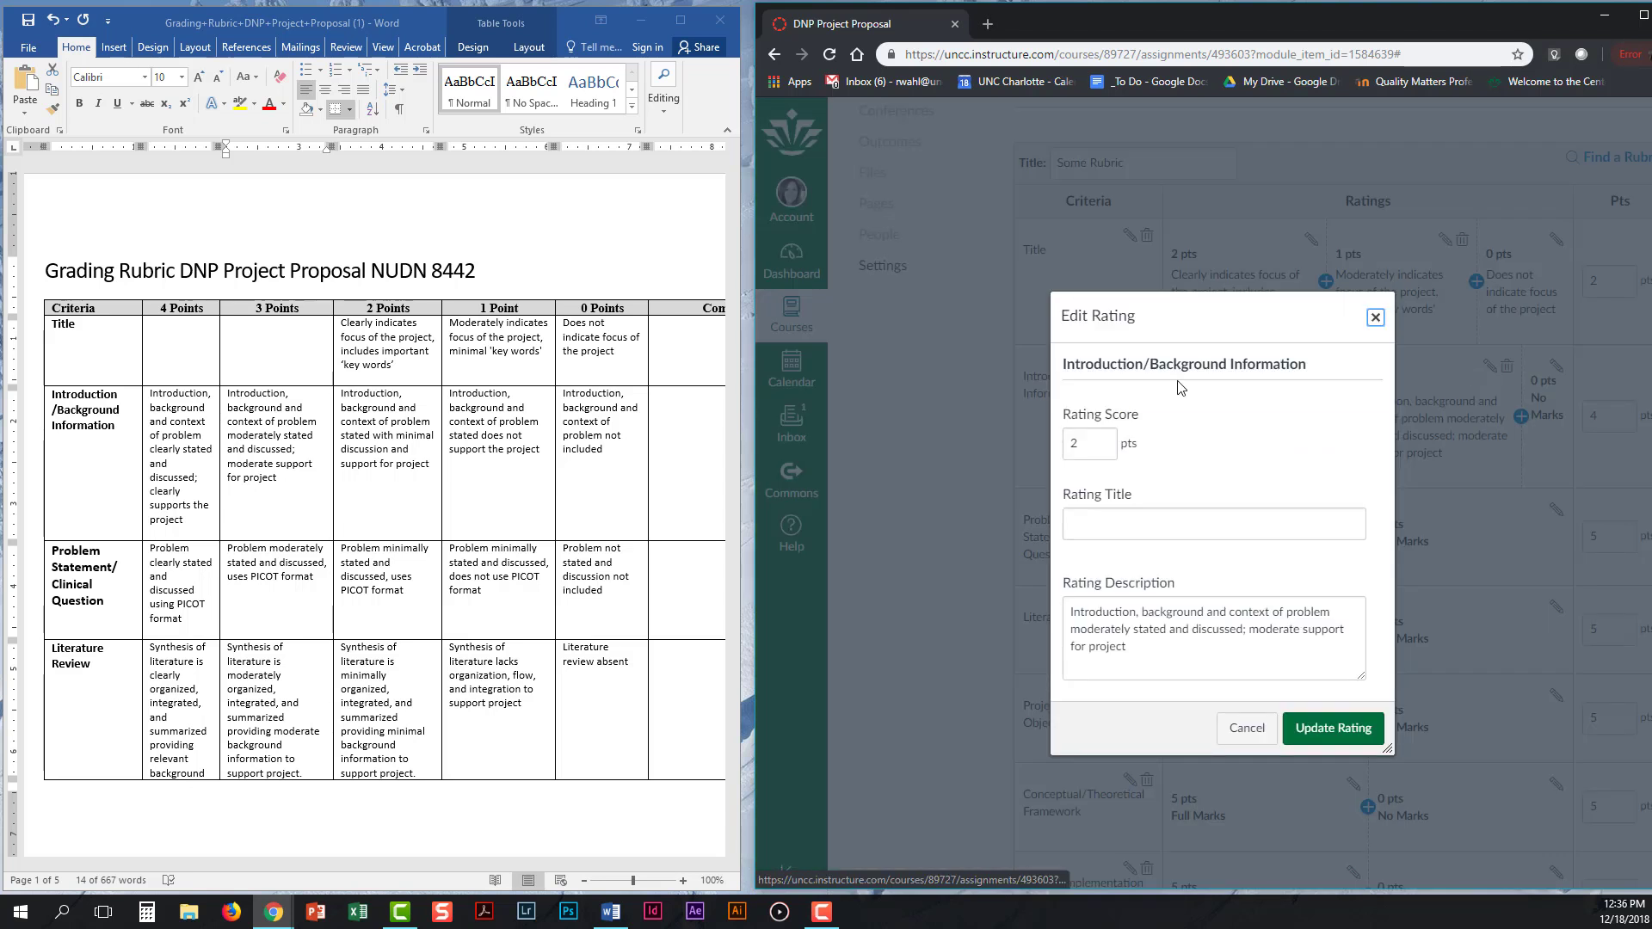
double_click(1086, 444)
type("3")
key("Tab")
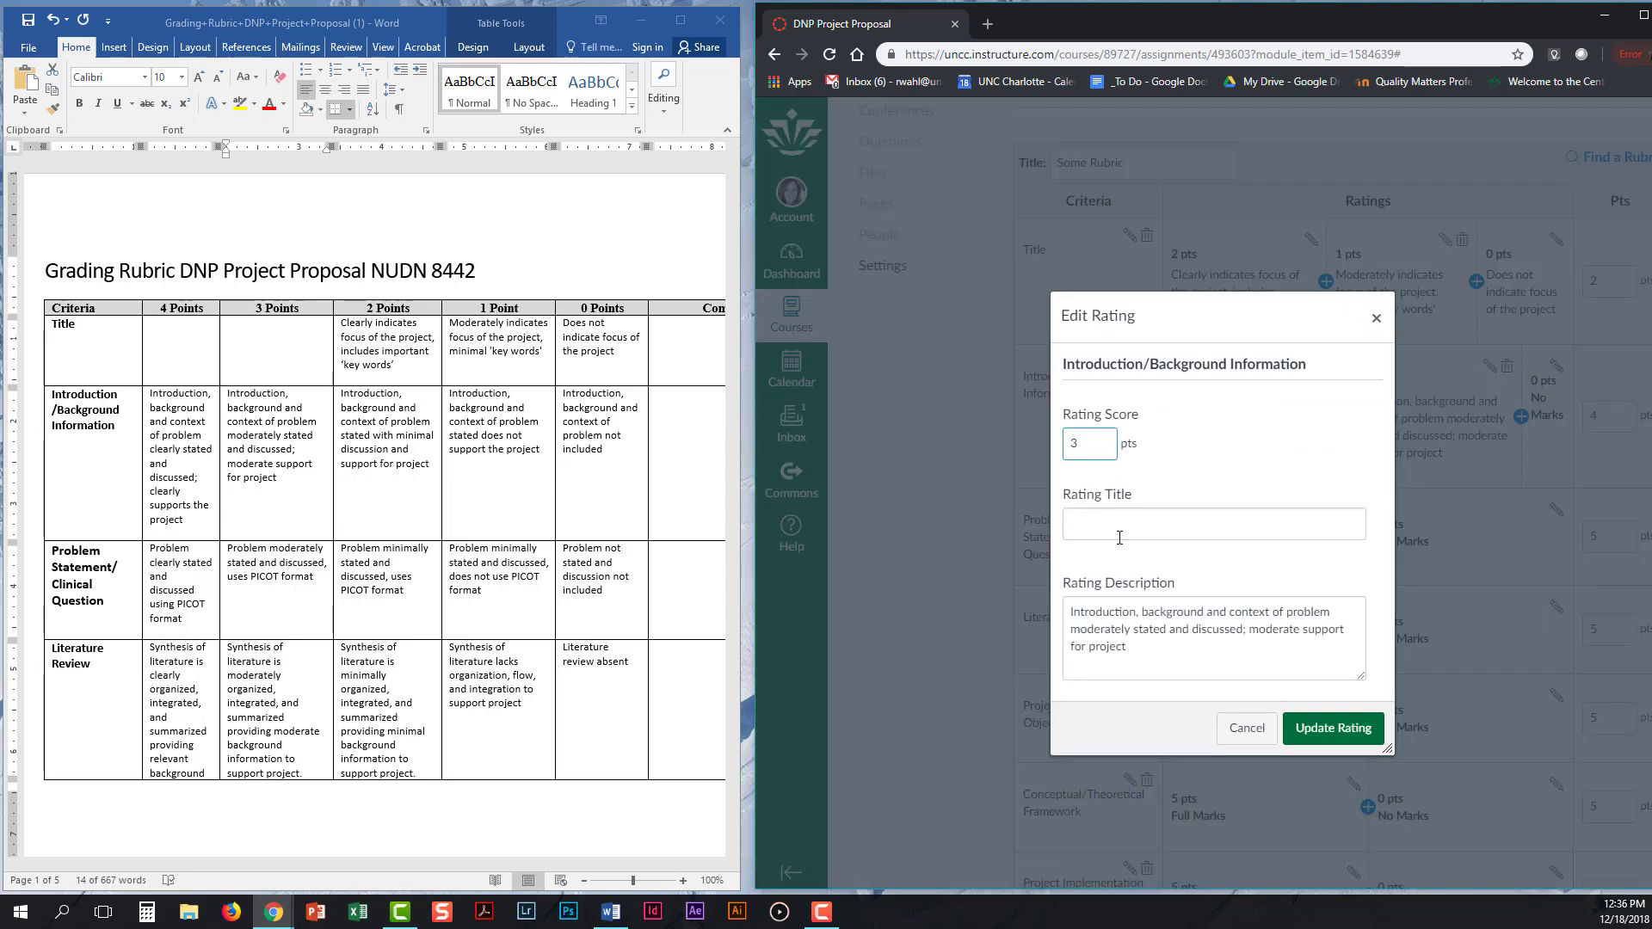
left_click(1357, 738)
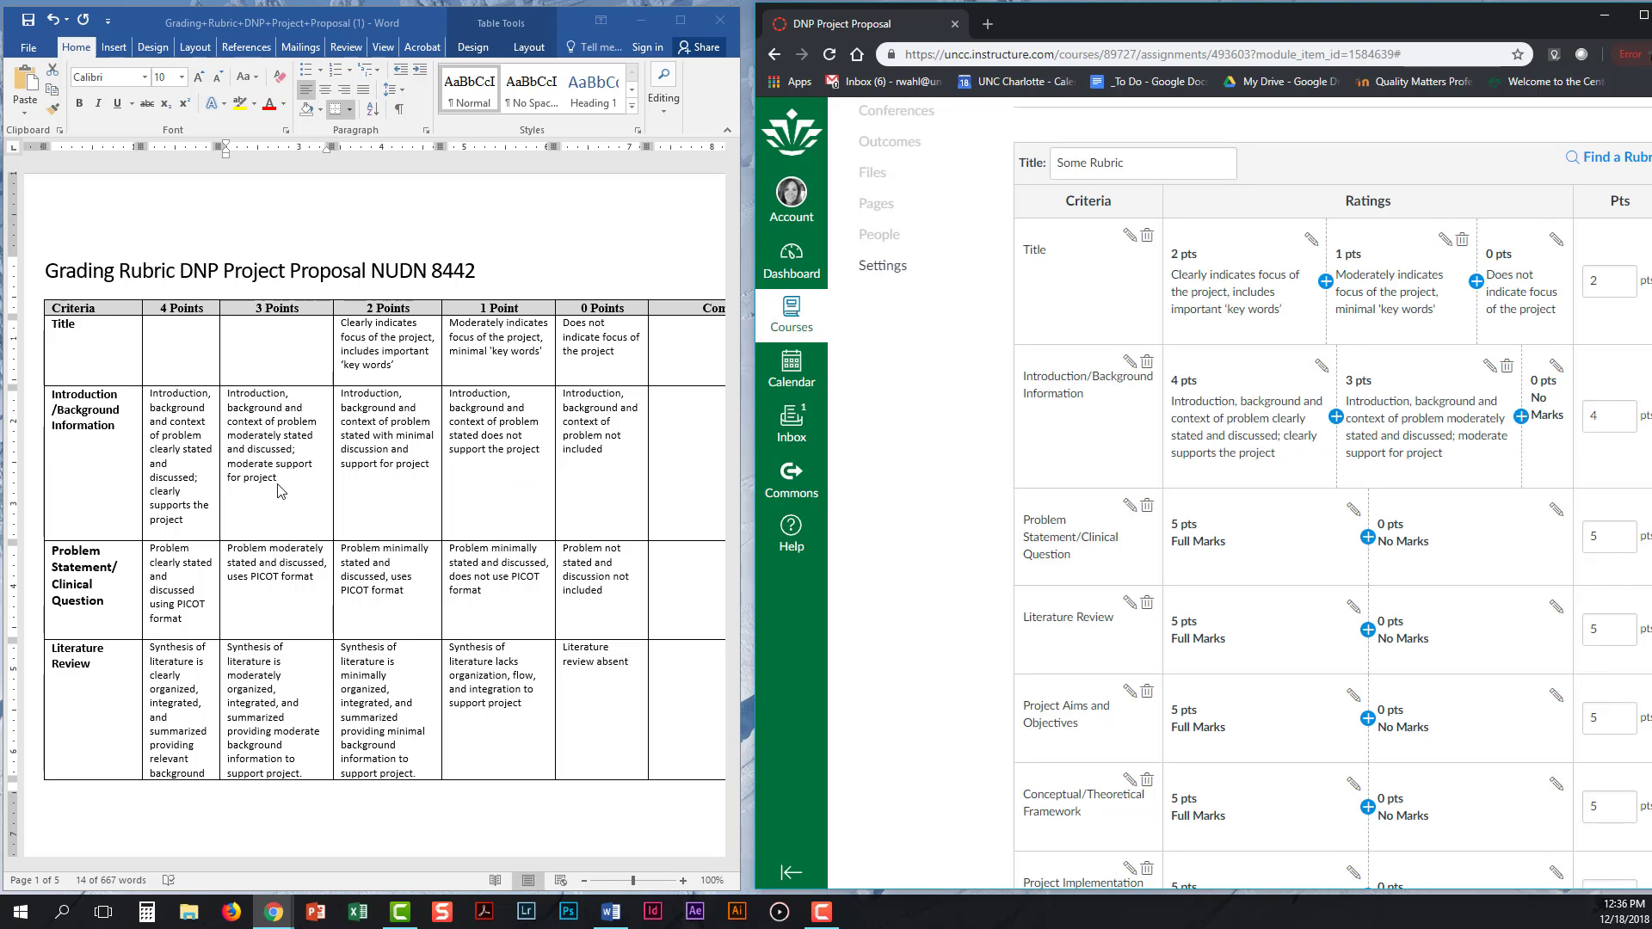
Add a 2-point rating to Introduction/Background Information with the 2 Points text from Word as its description.
left_click(1521, 417)
left_click_drag(430, 464, 360, 393)
left_click(1136, 666)
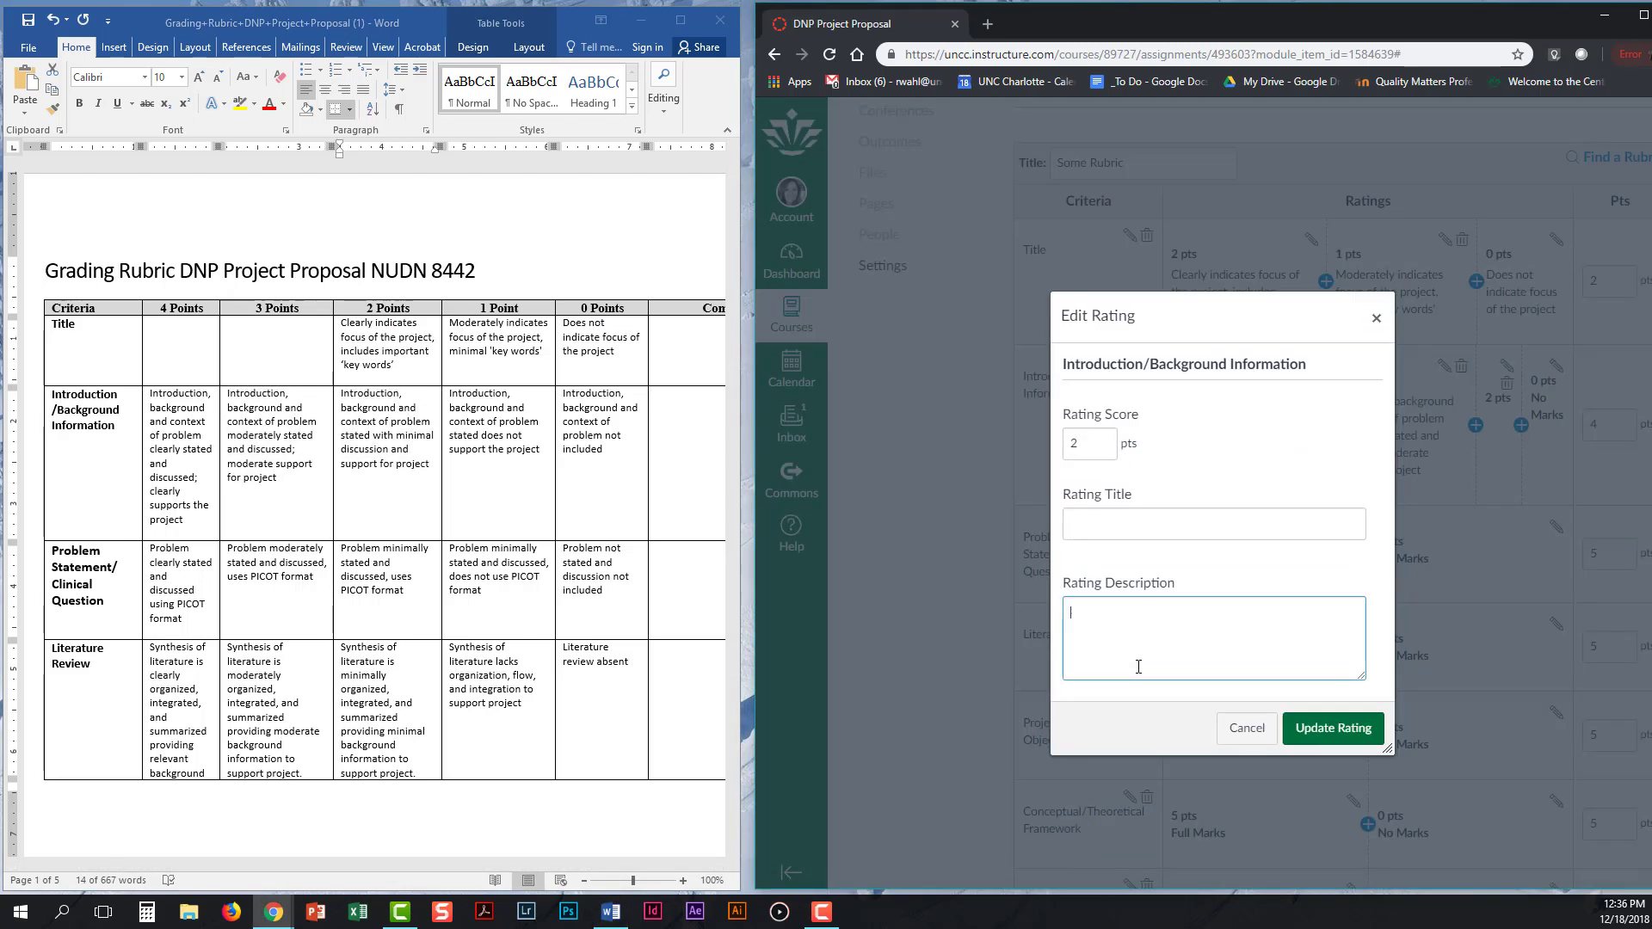
key("ctrl+v")
left_click(1111, 513)
left_click(1375, 738)
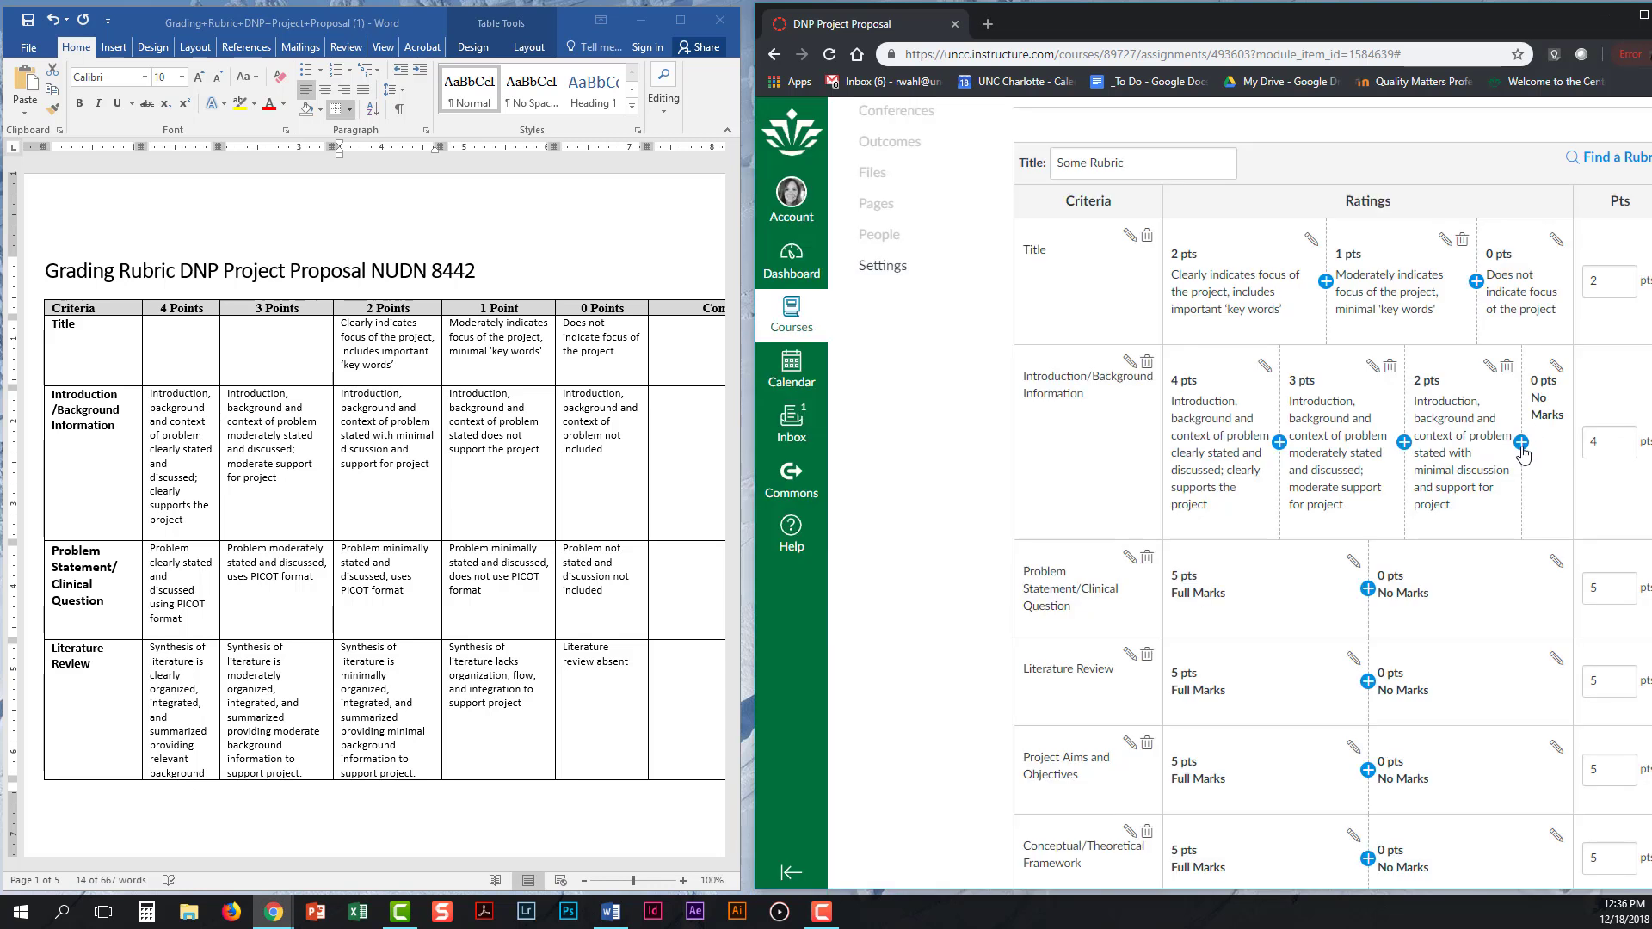
Add a 1-point rating to Introduction/Background Information with the 1 Point text from Word as its description.
left_click(1521, 452)
left_click(547, 454)
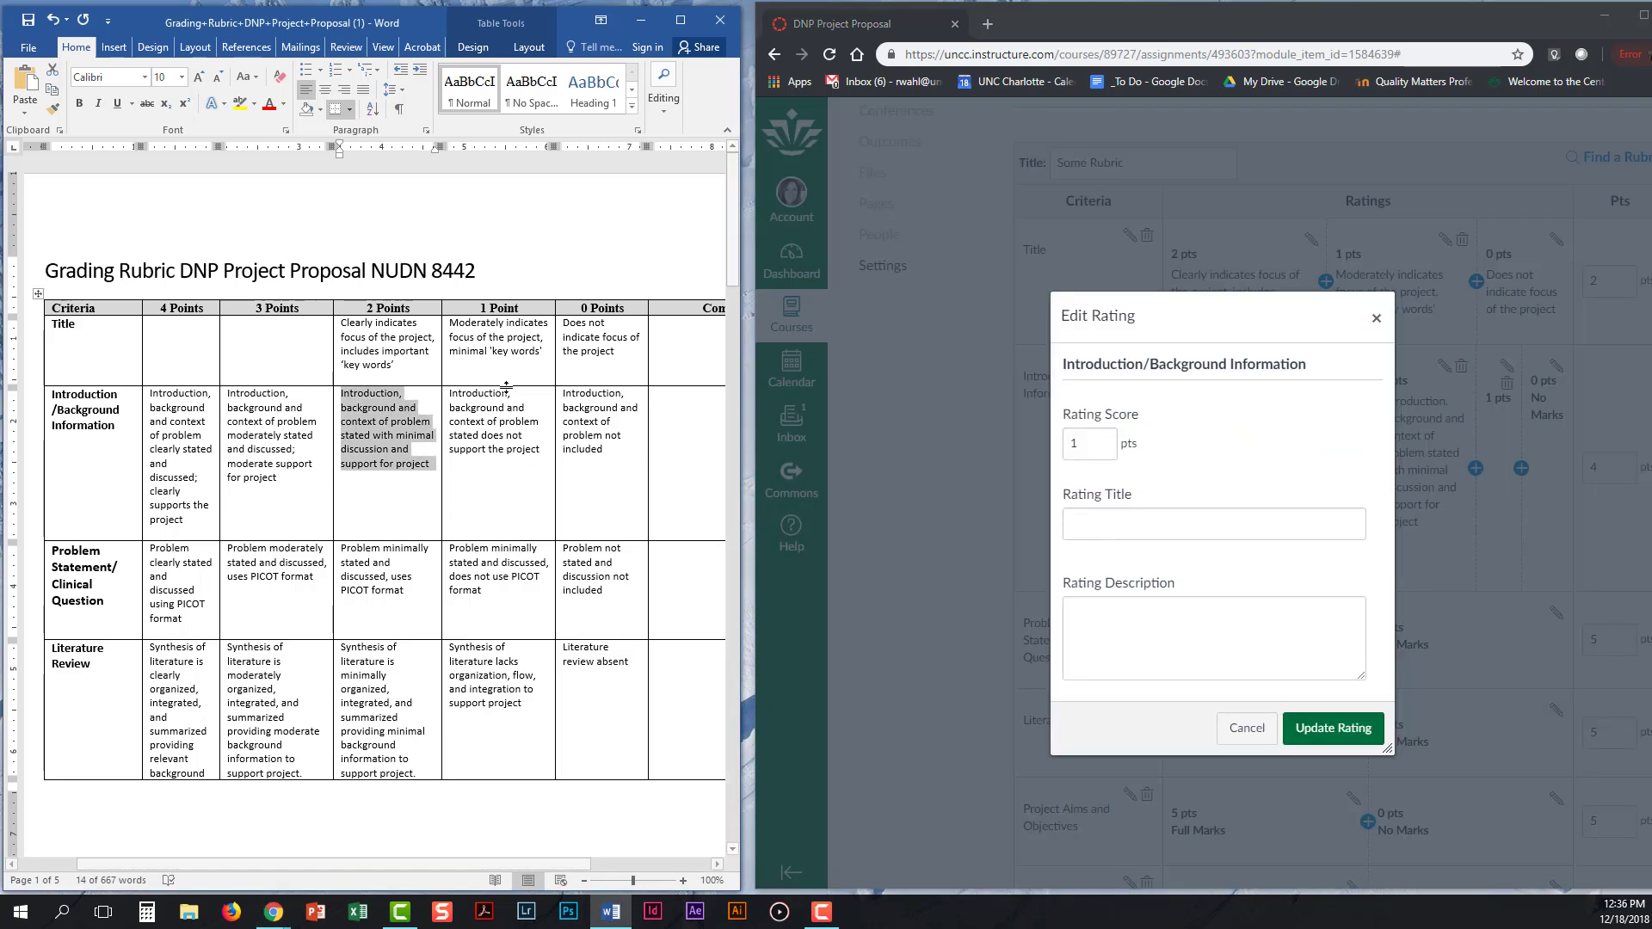
left_click(487, 408)
left_click_drag(554, 460, 448, 393)
key("ctrl+c")
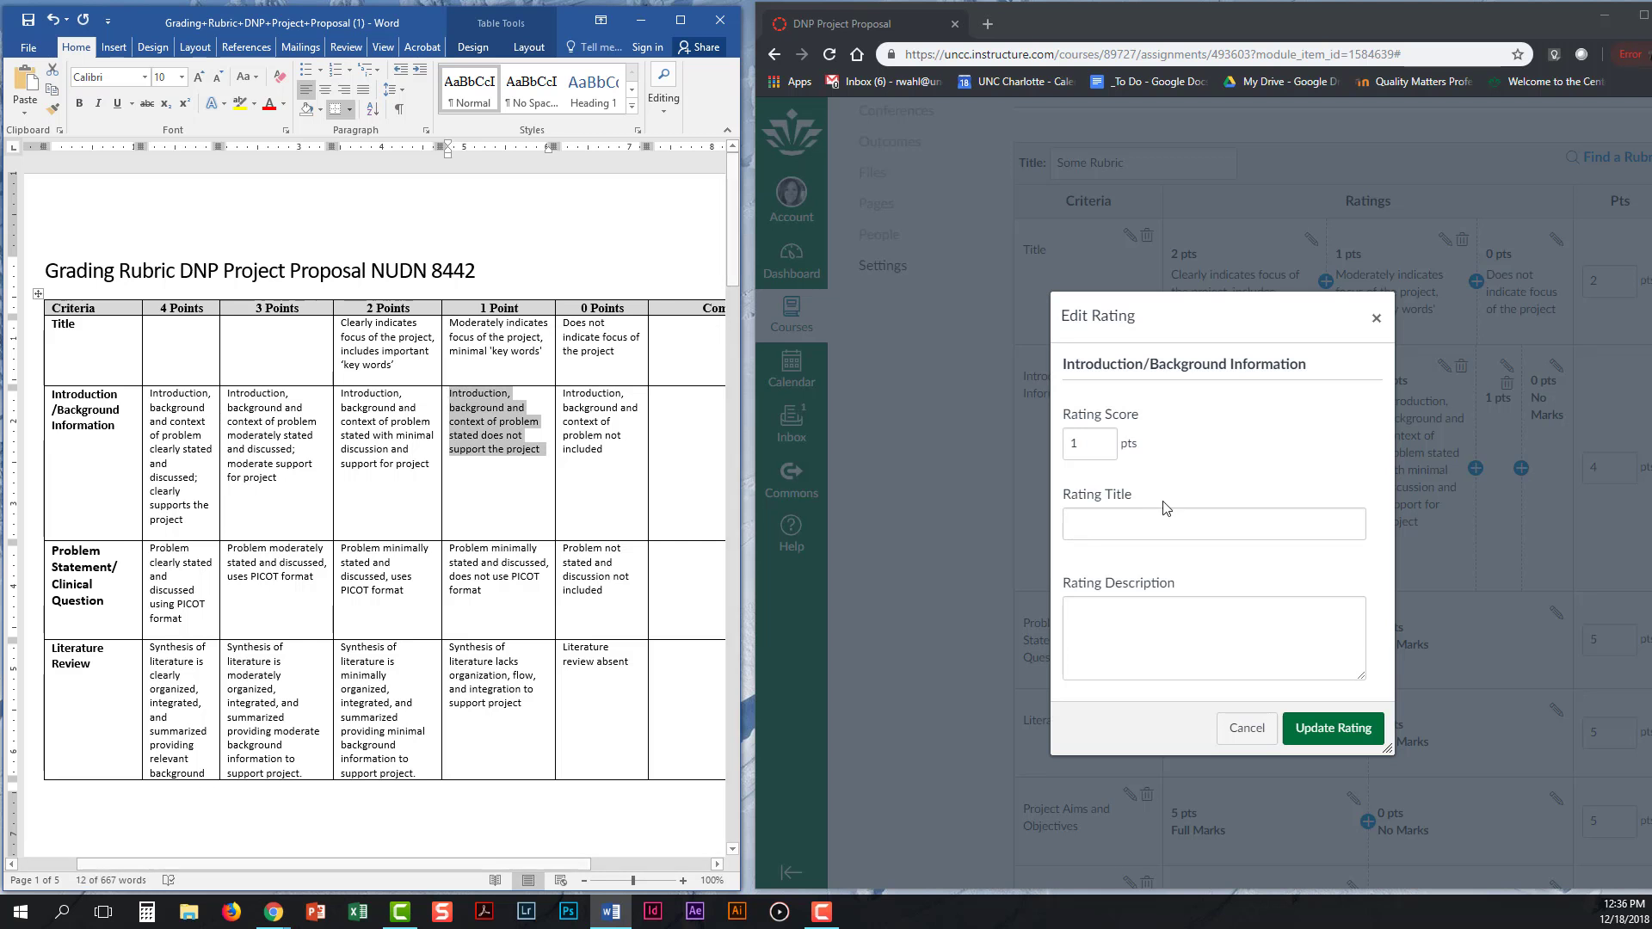
left_click(1143, 531)
left_click(1074, 626)
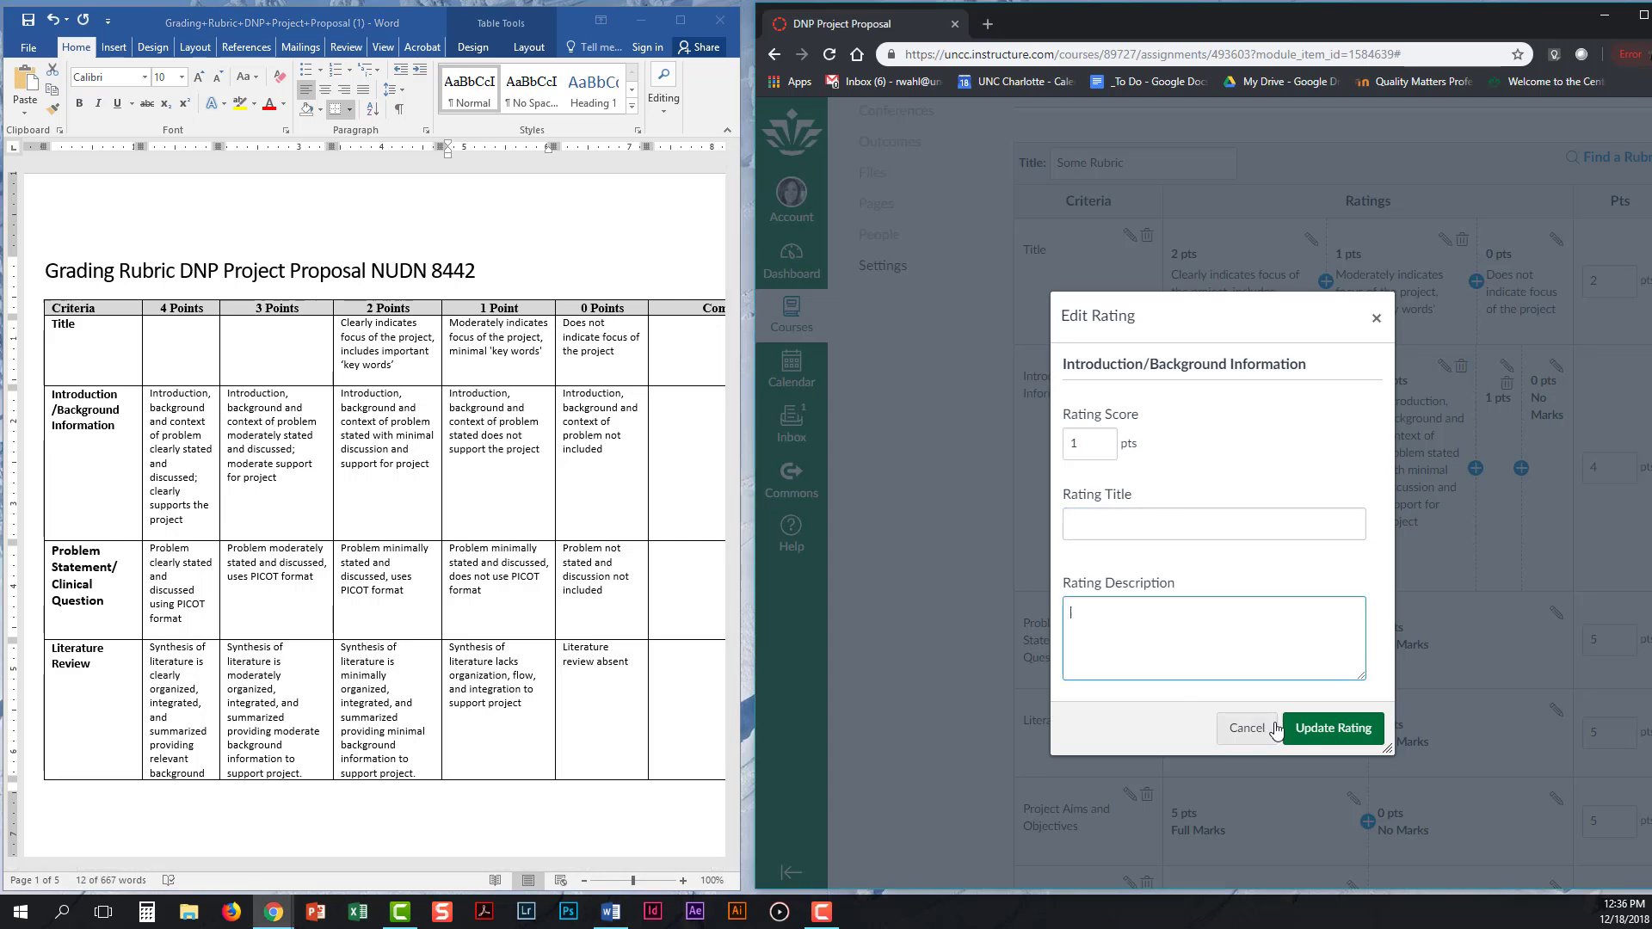
key("ctrl+v")
left_click(1322, 732)
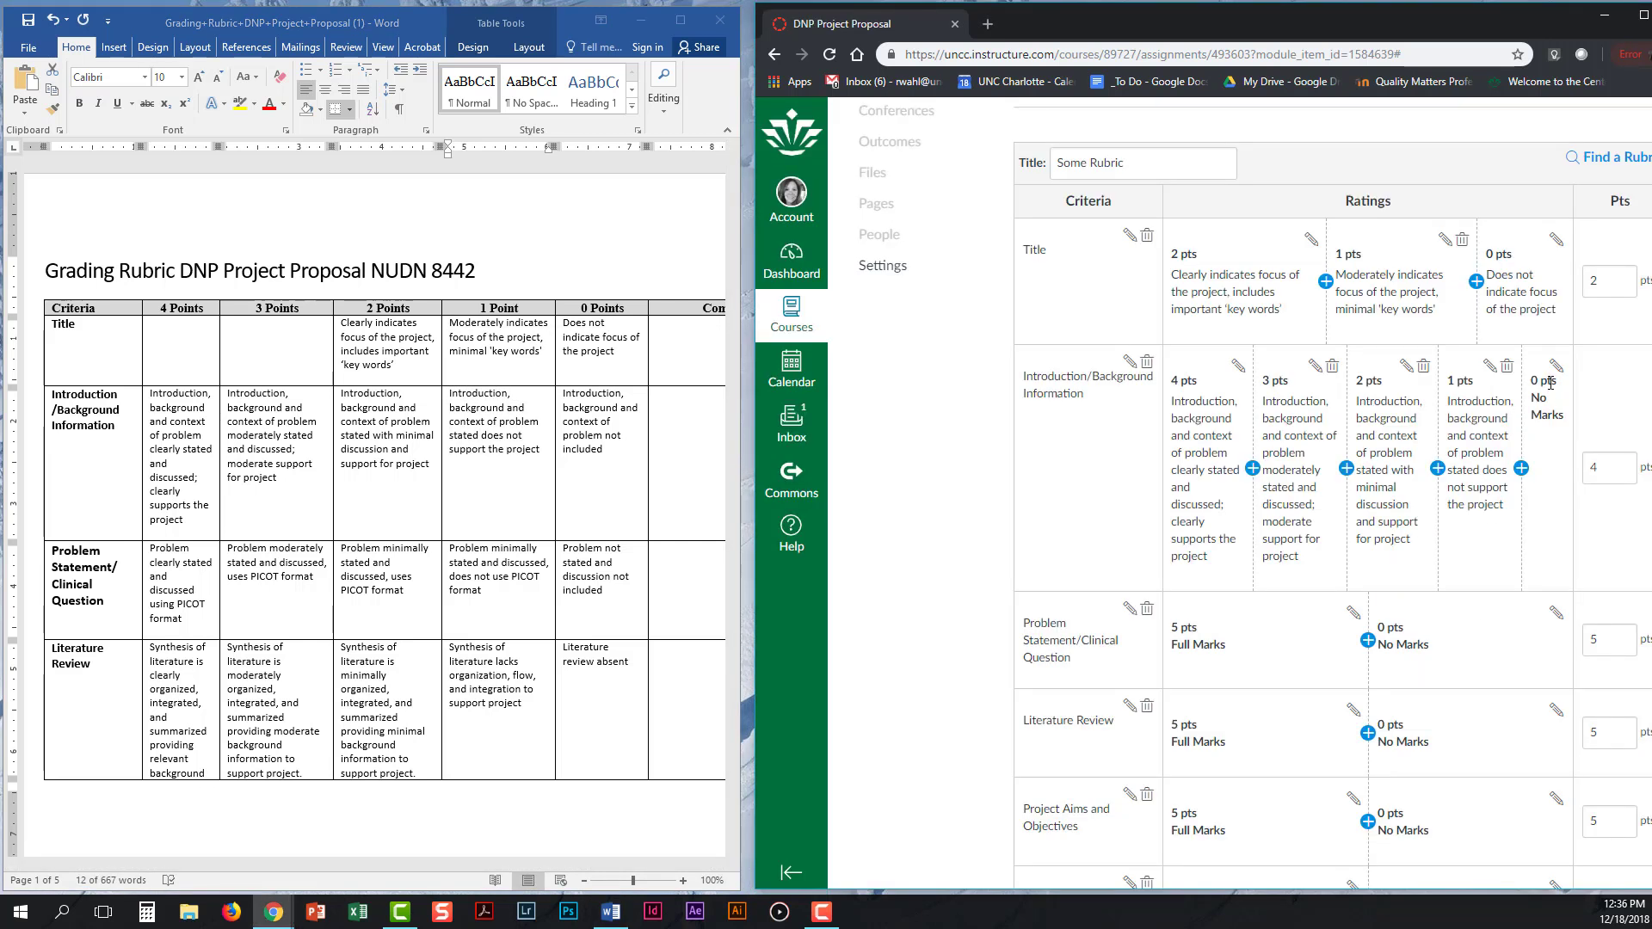
Clear the No Marks title of the 0-point Introduction/Background Information rating and fill its description with the 0 Points text from Word.
left_click_drag(623, 472, 563, 393)
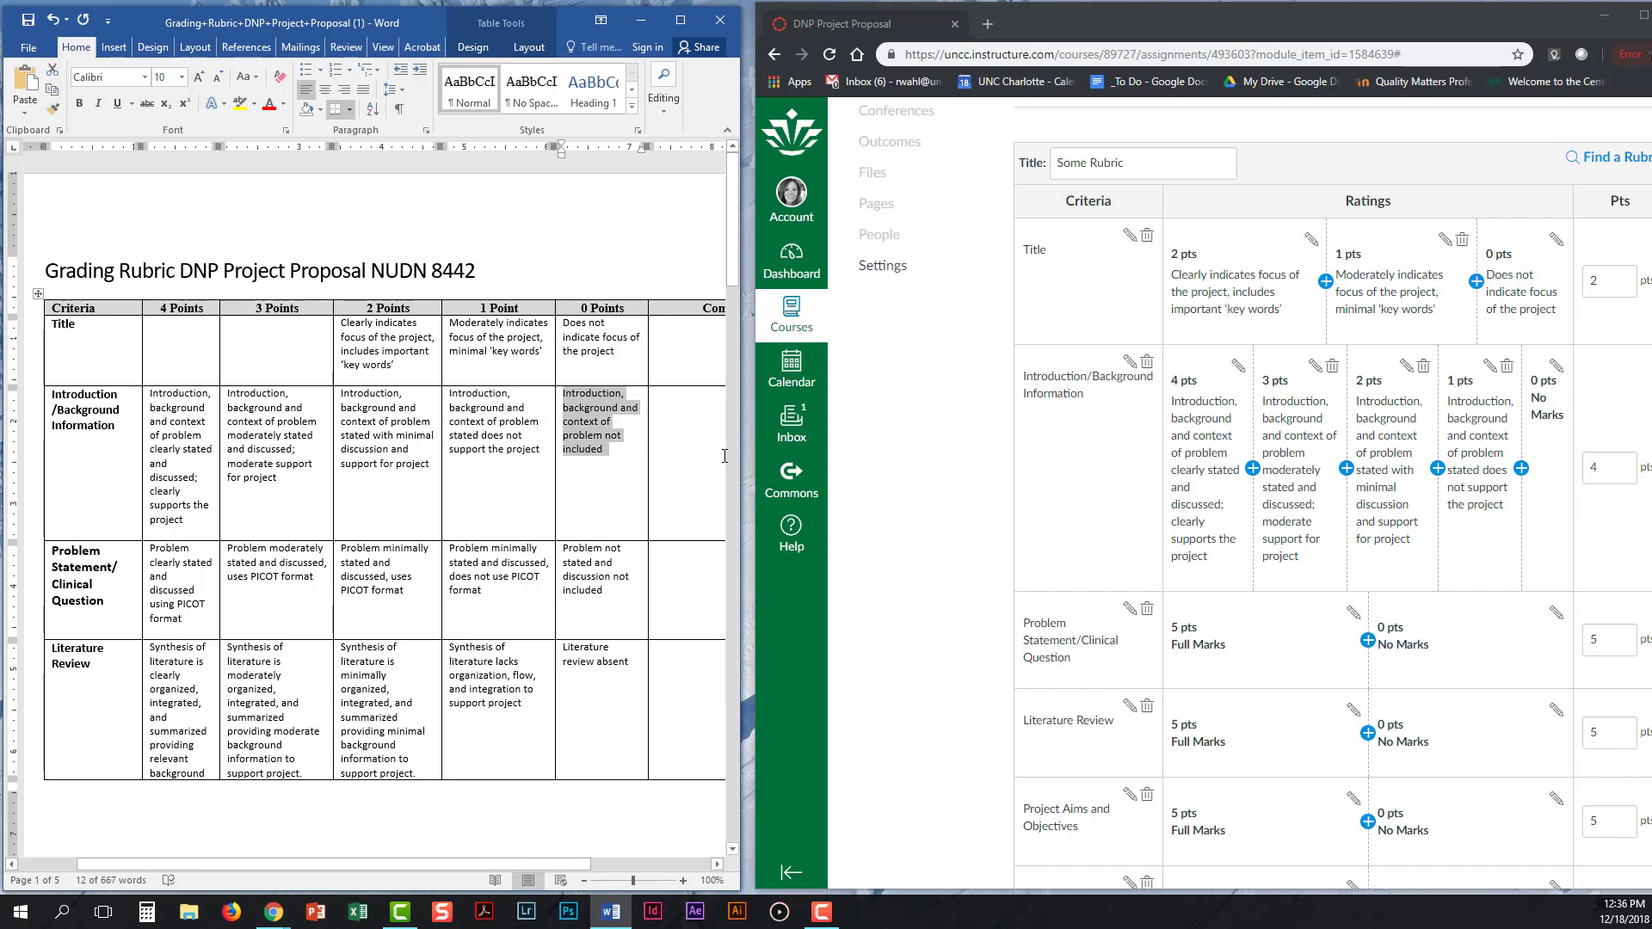
left_click(1555, 367)
left_click_drag(1136, 524, 983, 538)
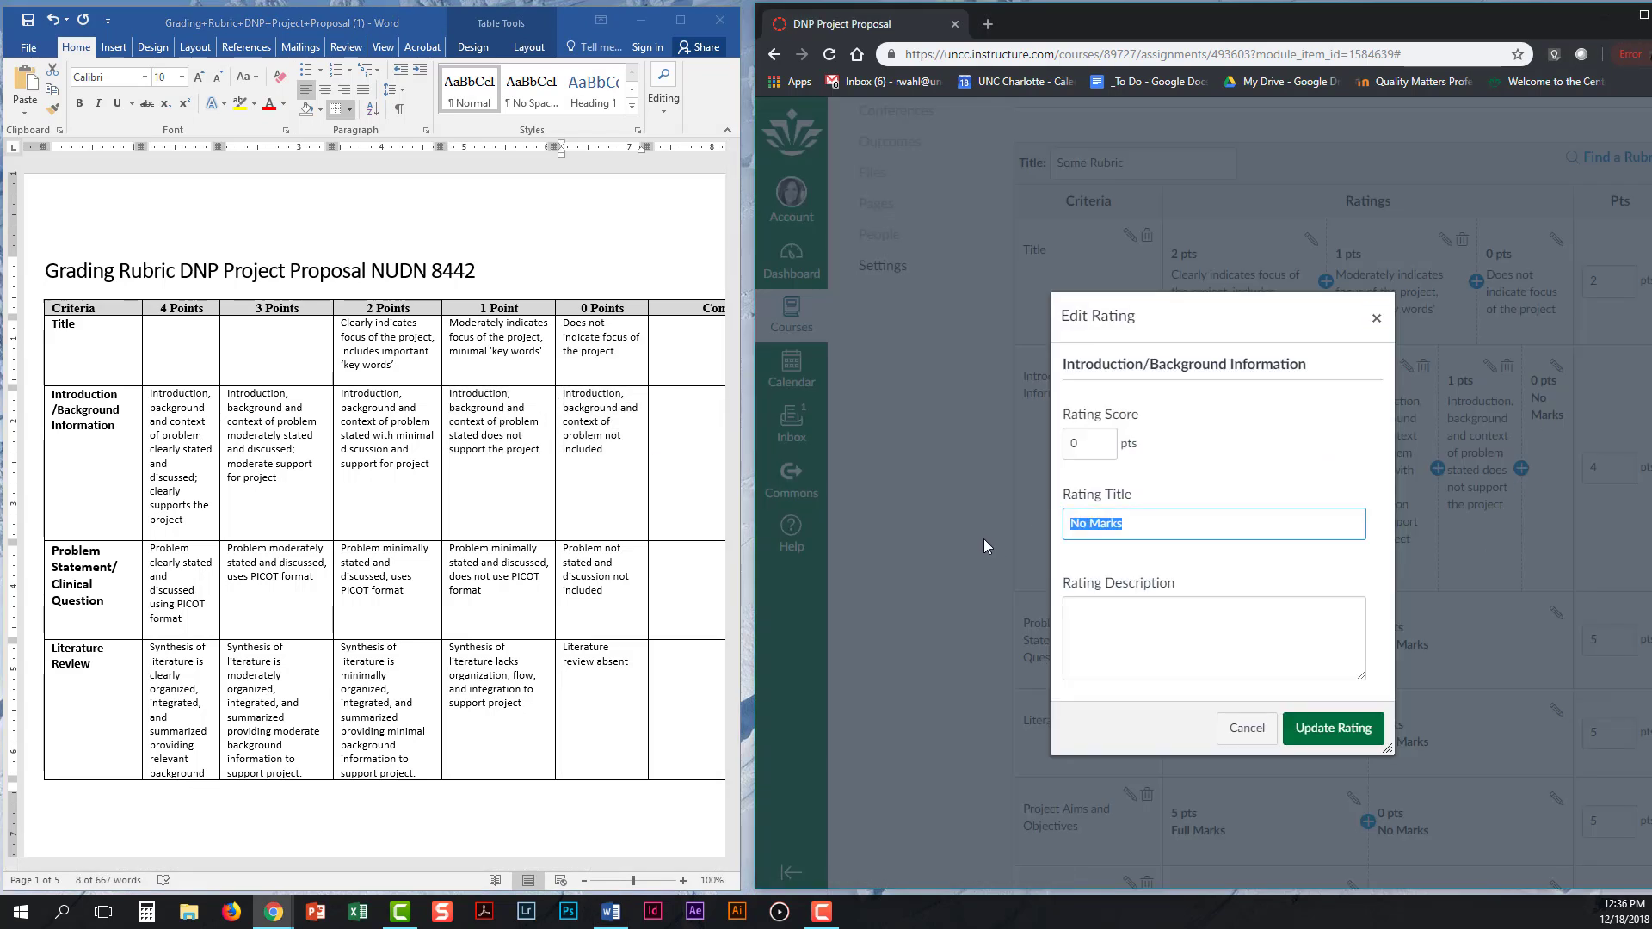
key("BackSpace")
left_click(1136, 634)
key("ctrl+v")
left_click(1370, 728)
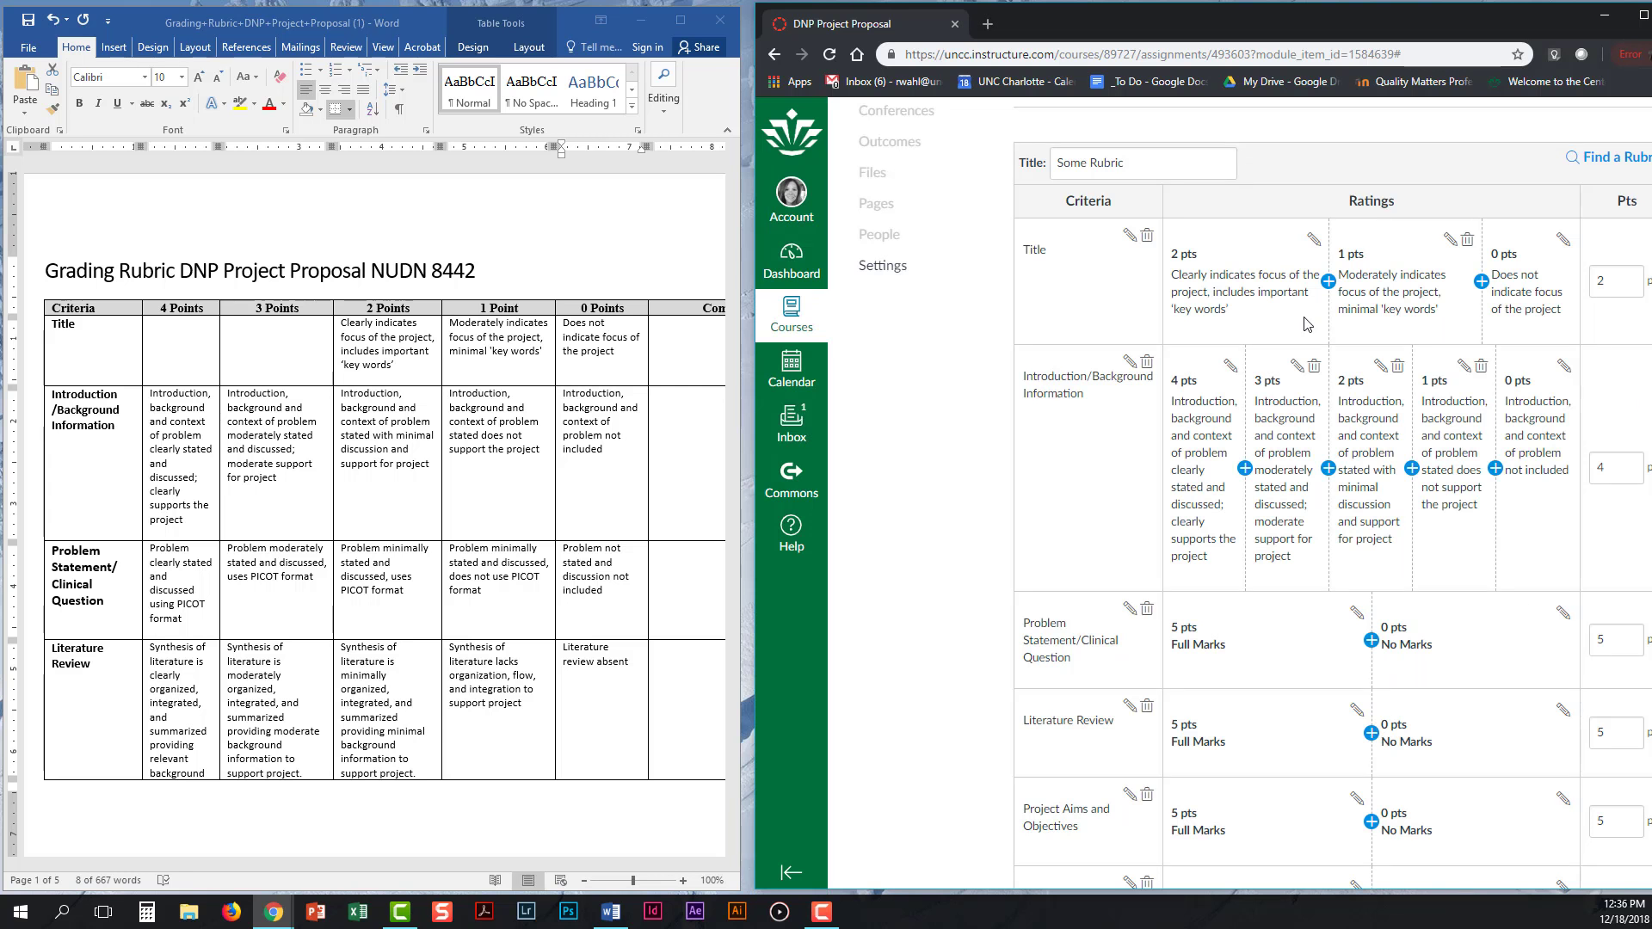
scroll(1307, 324, "down", 9)
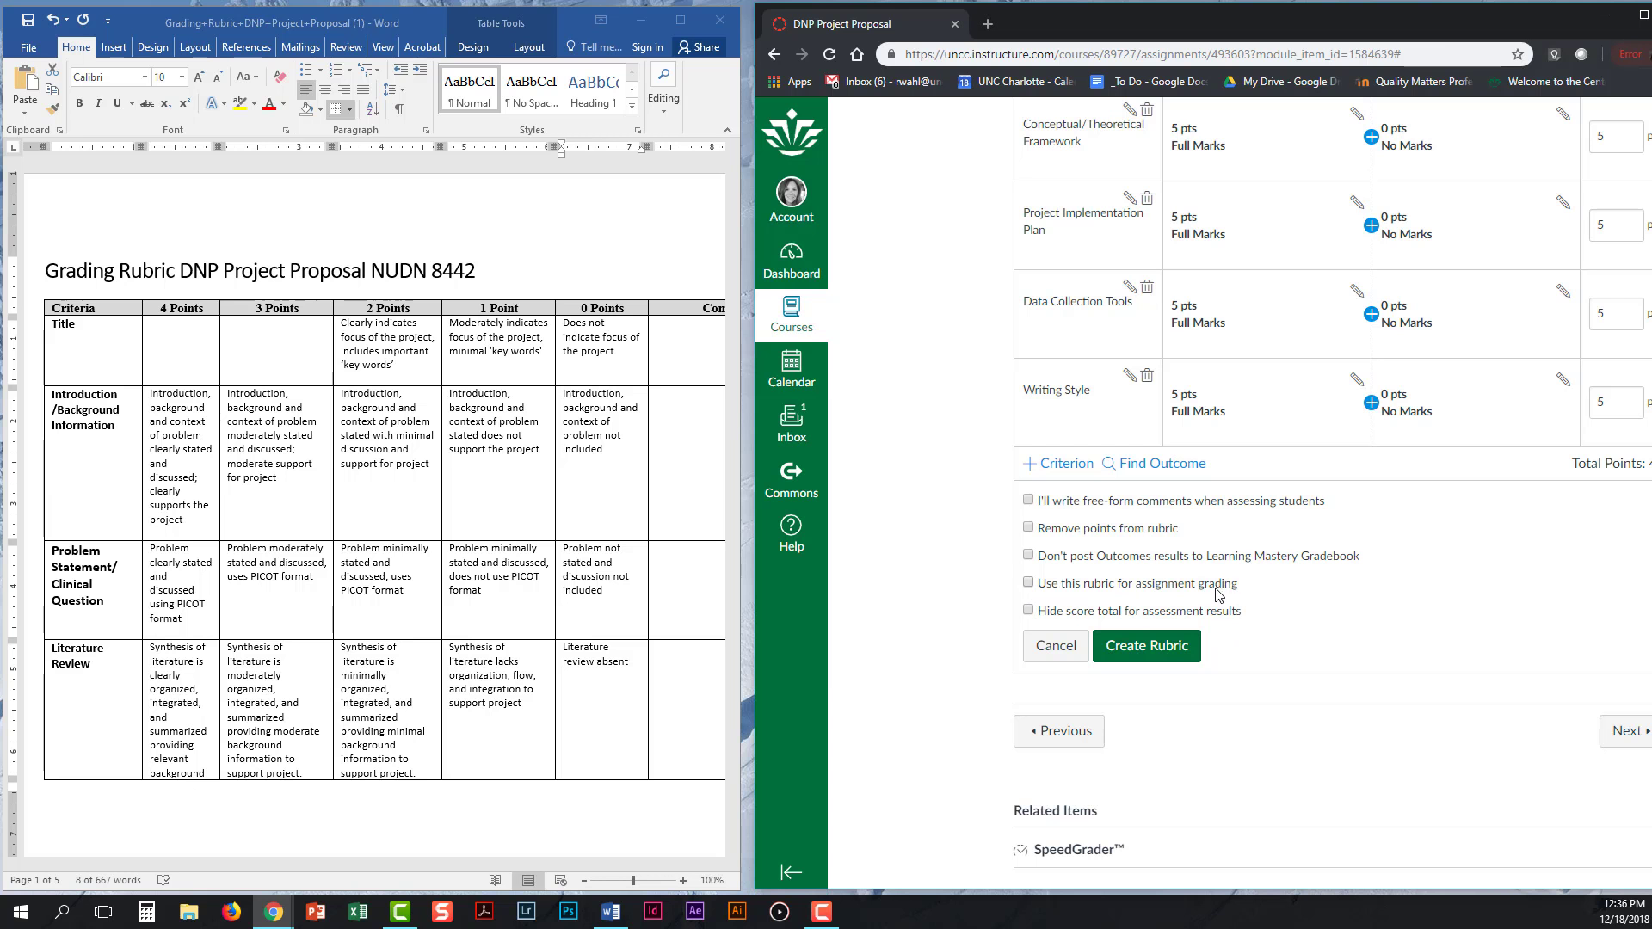
left_click(1169, 661)
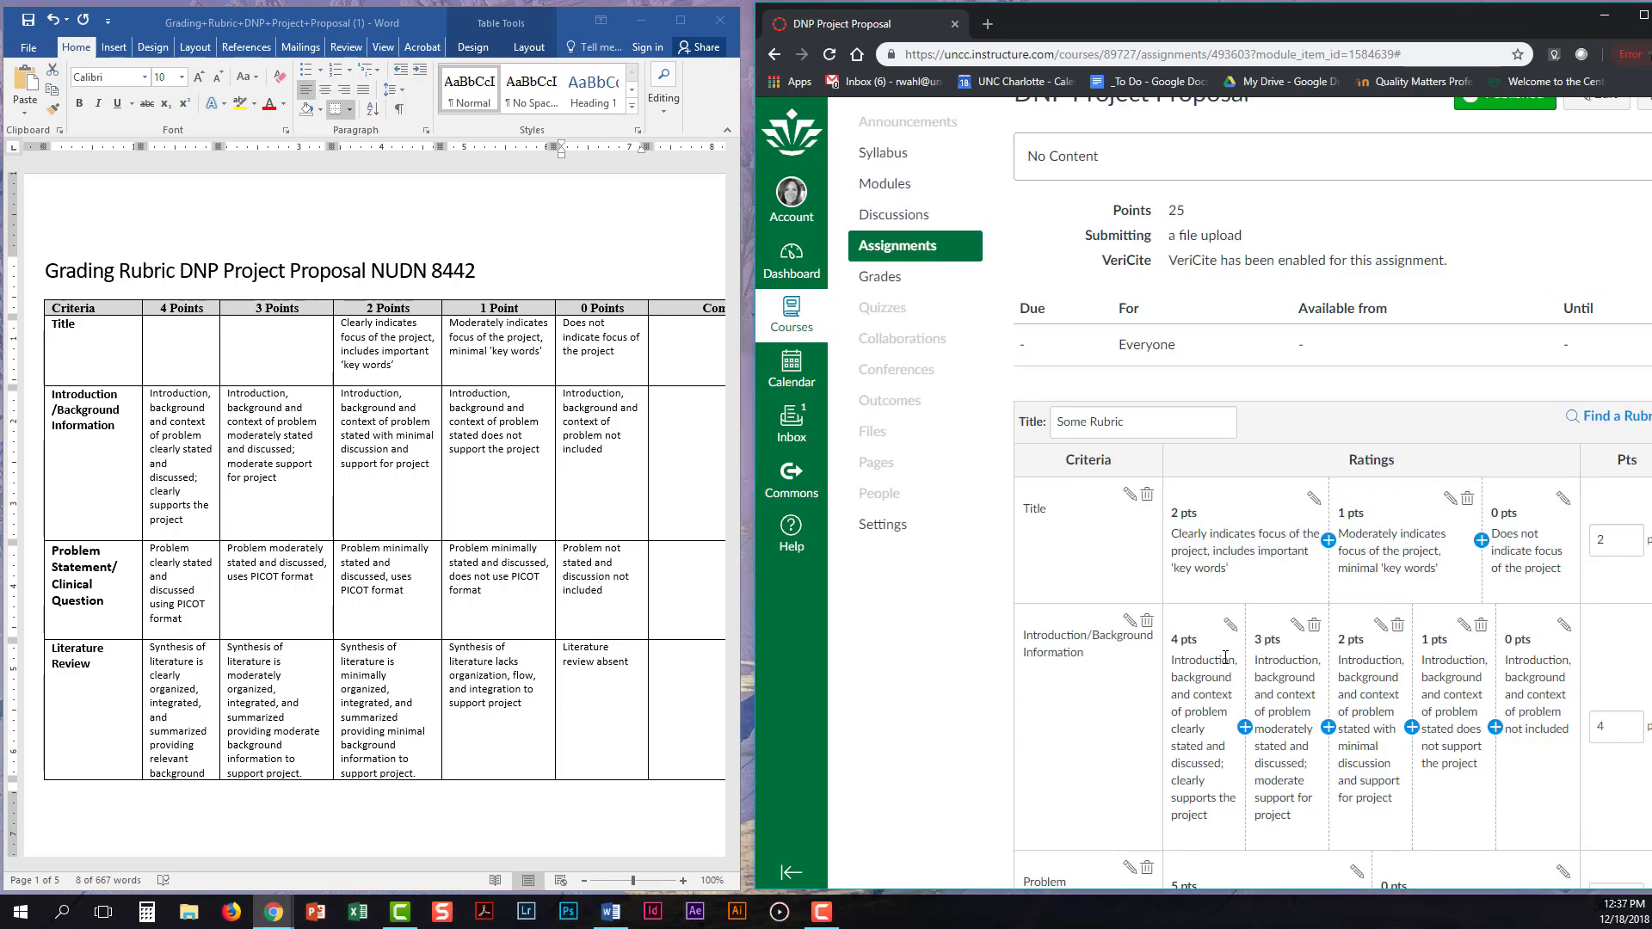